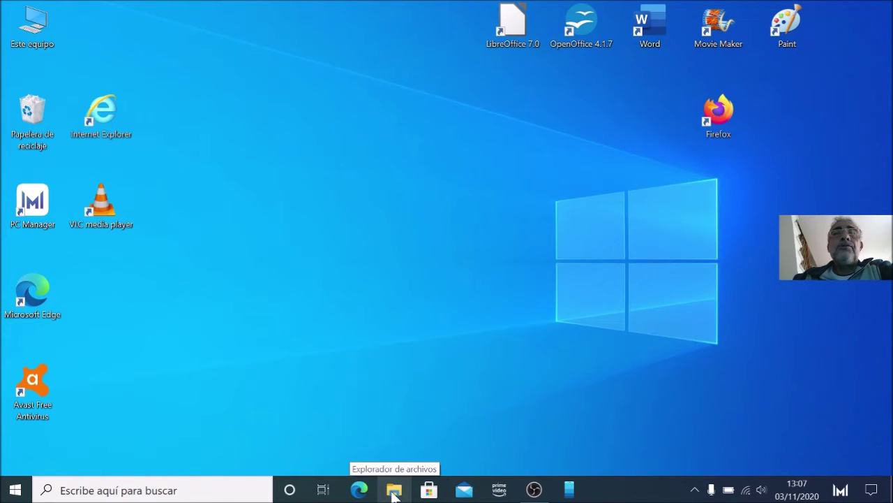
Open the "informatica curso 2020-2021" folder on the Data (D:) drive in File Explorer.
{"action": "left_click", "coordinate": [394, 491]}
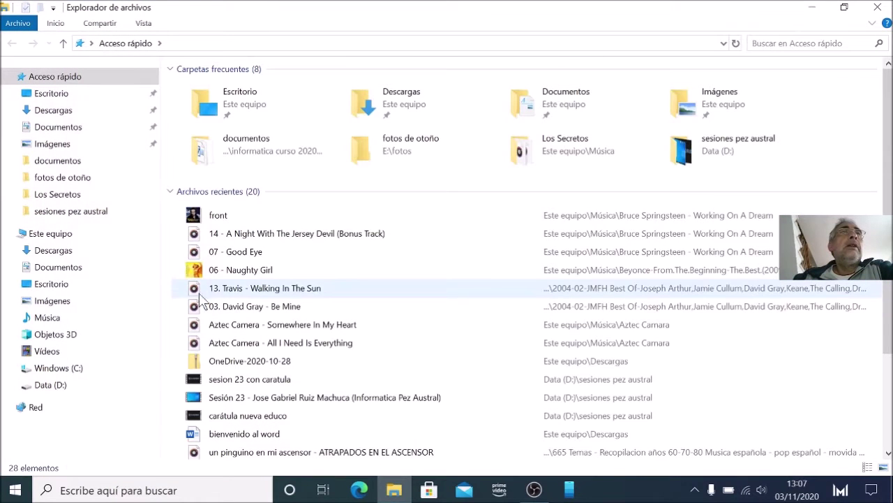
{"action": "left_click", "coordinate": [61, 388]}
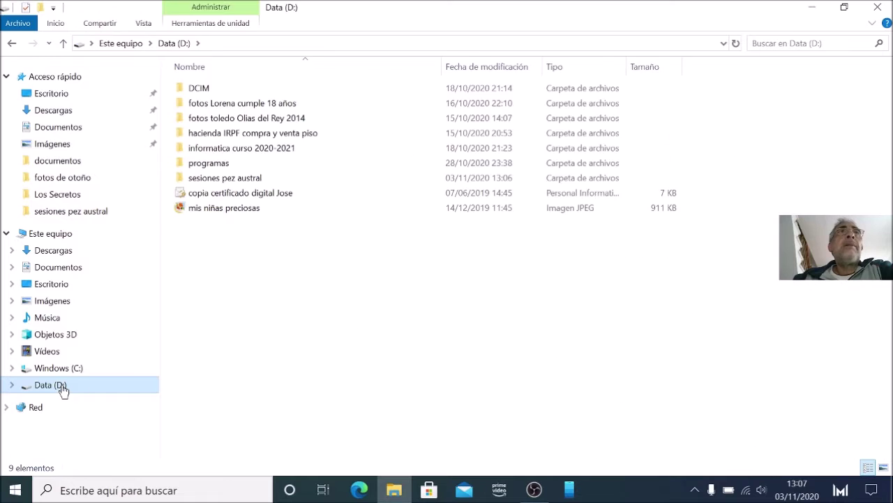
{"action": "double_click", "coordinate": [269, 155]}
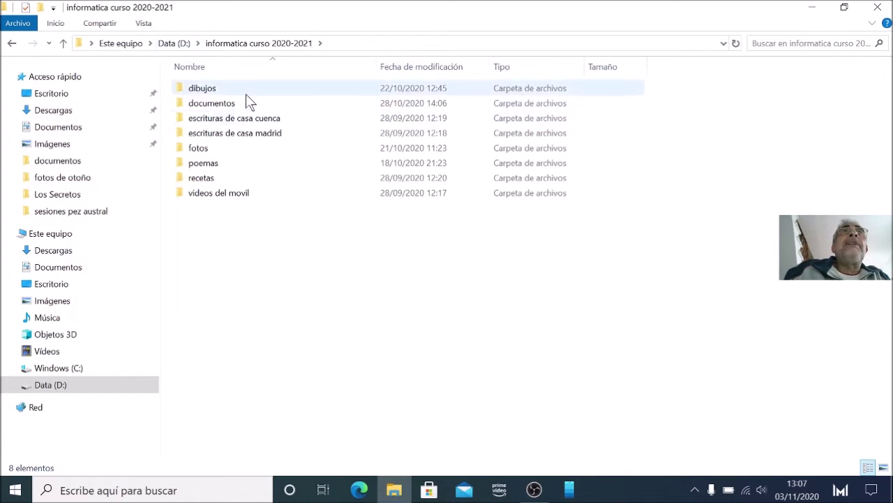
Look through the contents of the dibujos and documentos folders, returning to the course folder after each.
{"action": "double_click", "coordinate": [203, 88]}
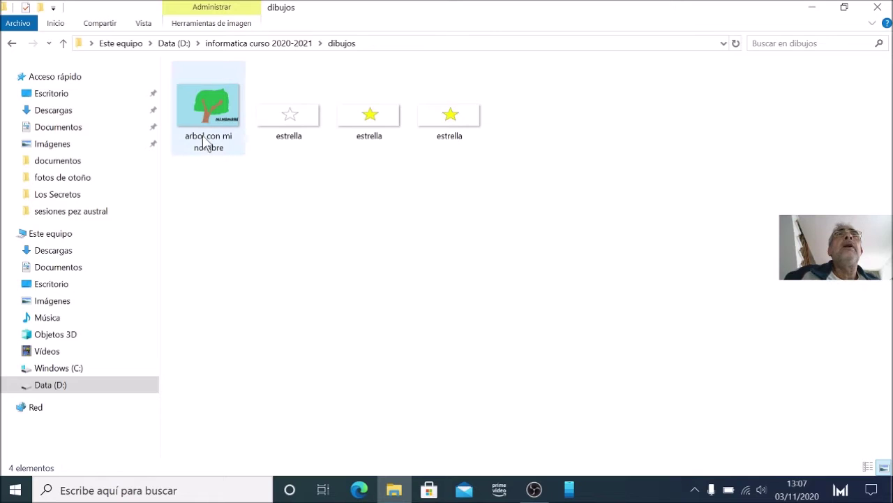
{"action": "mouse_move", "coordinate": [204, 141]}
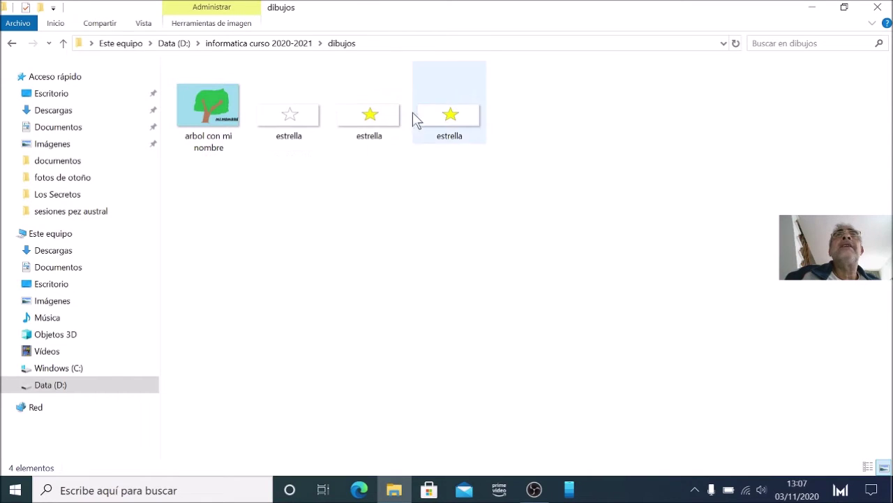
{"action": "left_click", "coordinate": [12, 45]}
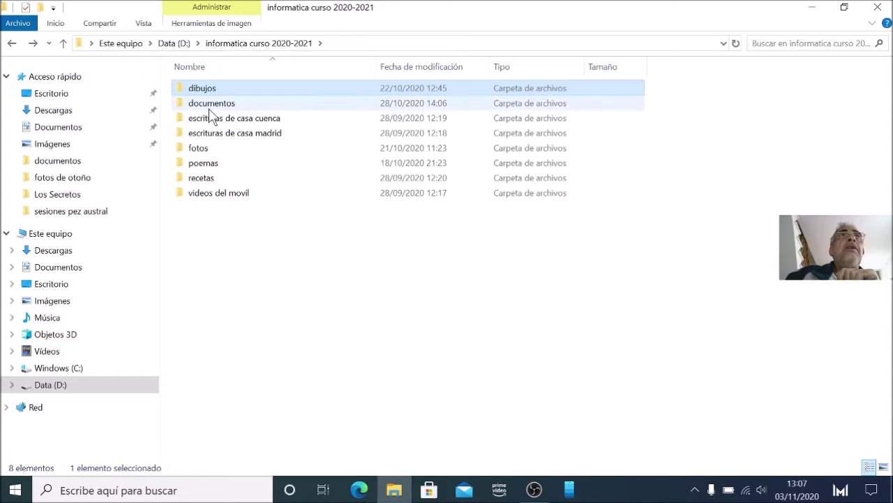
{"action": "left_click", "coordinate": [208, 109]}
{"action": "double_click", "coordinate": [209, 106]}
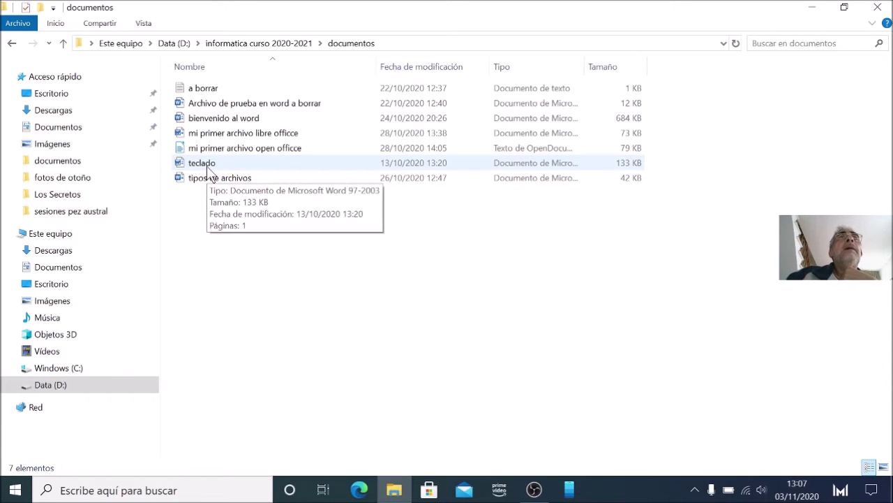
{"action": "mouse_move", "coordinate": [238, 155]}
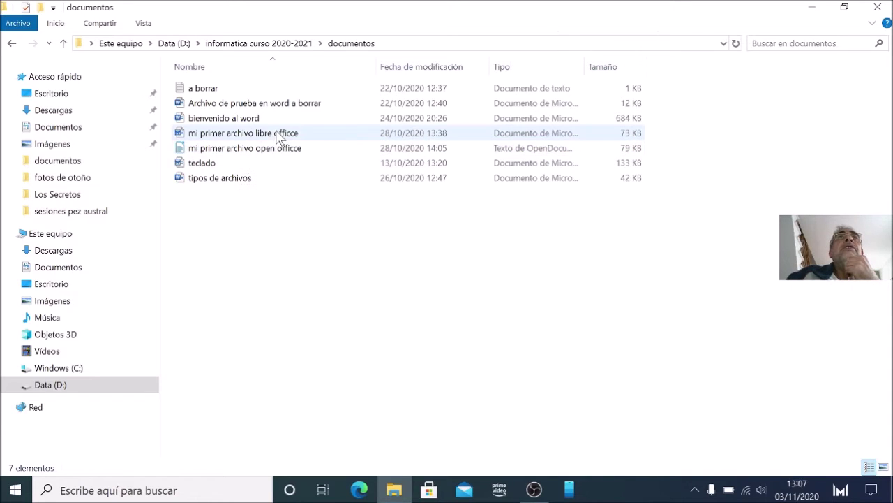
{"action": "left_click", "coordinate": [12, 44]}
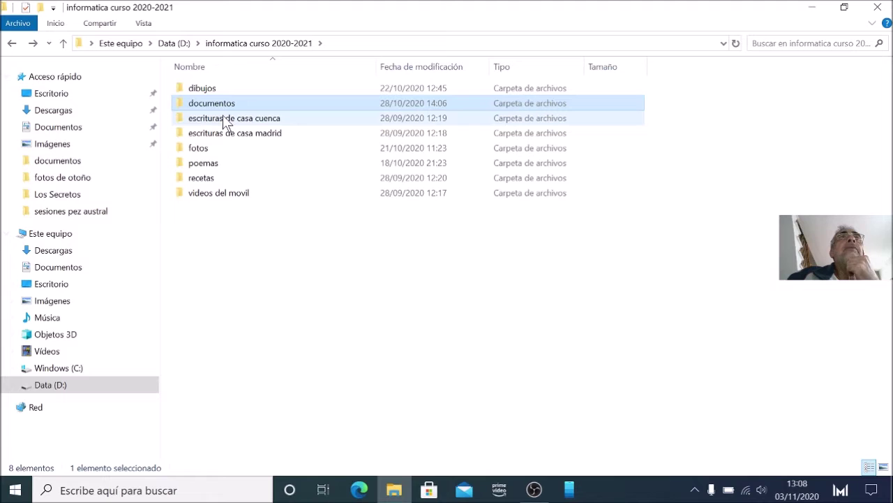
Look inside the "escrituras de casa cuenca", fotos and poemas folders, returning to the course folder each time.
{"action": "mouse_move", "coordinate": [224, 120]}
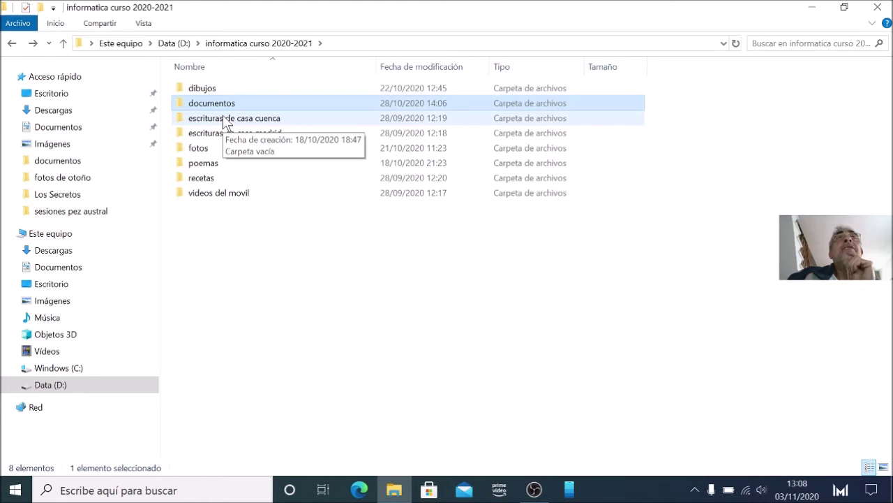
{"action": "double_click", "coordinate": [226, 120]}
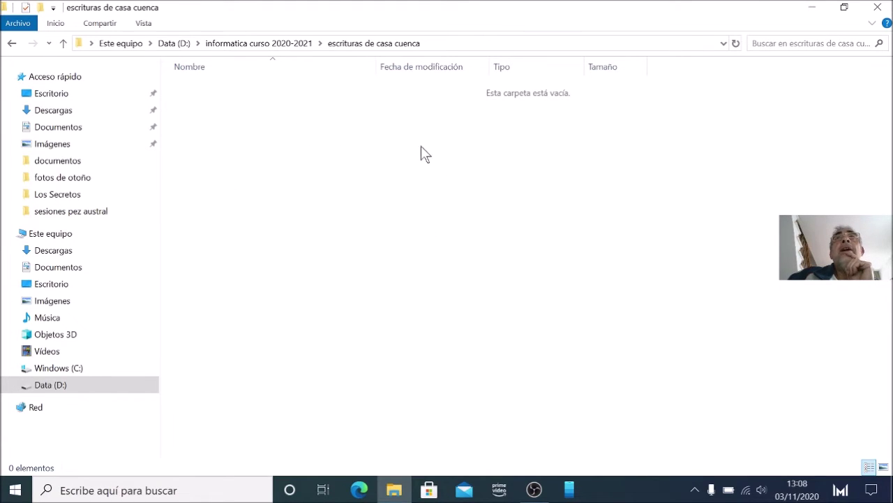
{"action": "left_click", "coordinate": [12, 44]}
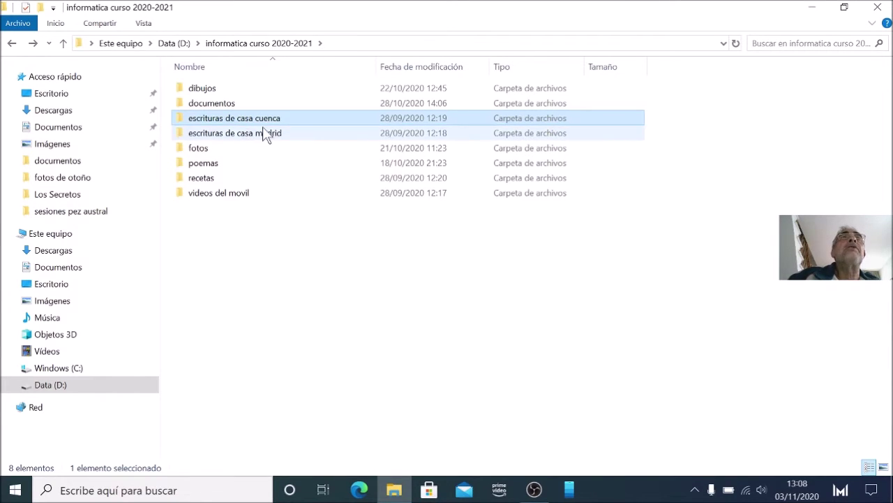
{"action": "double_click", "coordinate": [205, 153]}
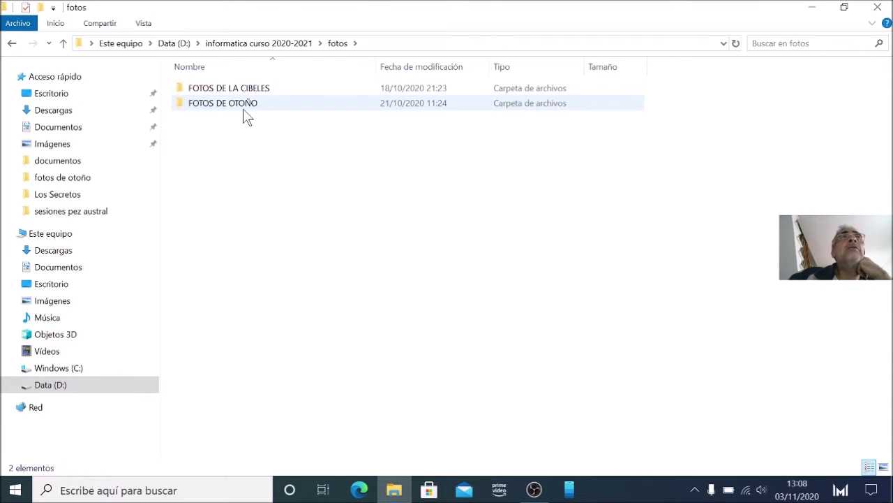
{"action": "left_click", "coordinate": [12, 43]}
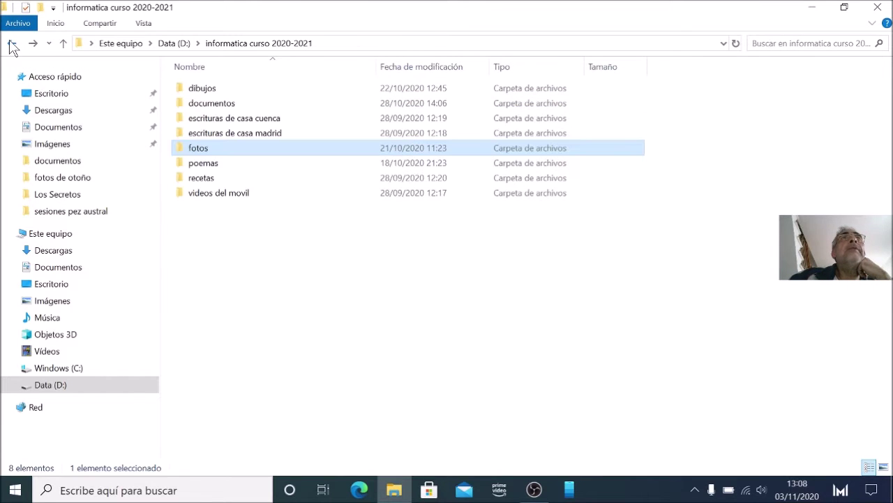
{"action": "double_click", "coordinate": [209, 165]}
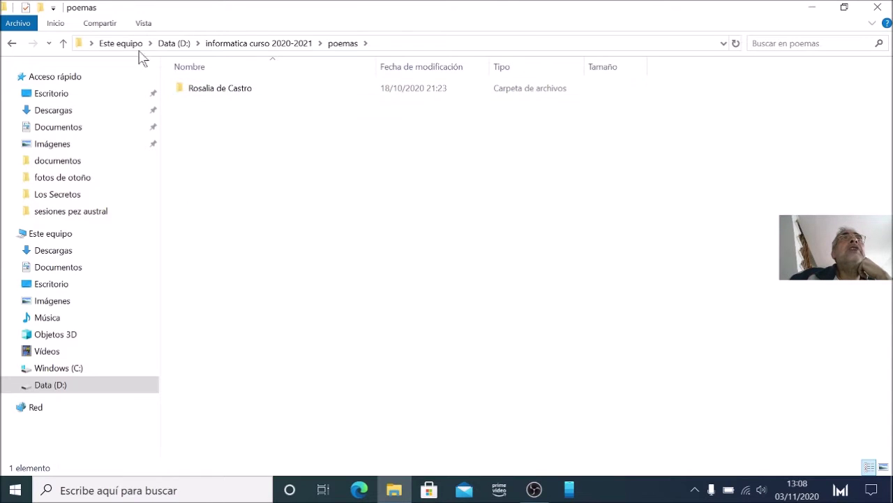
{"action": "left_click", "coordinate": [12, 44]}
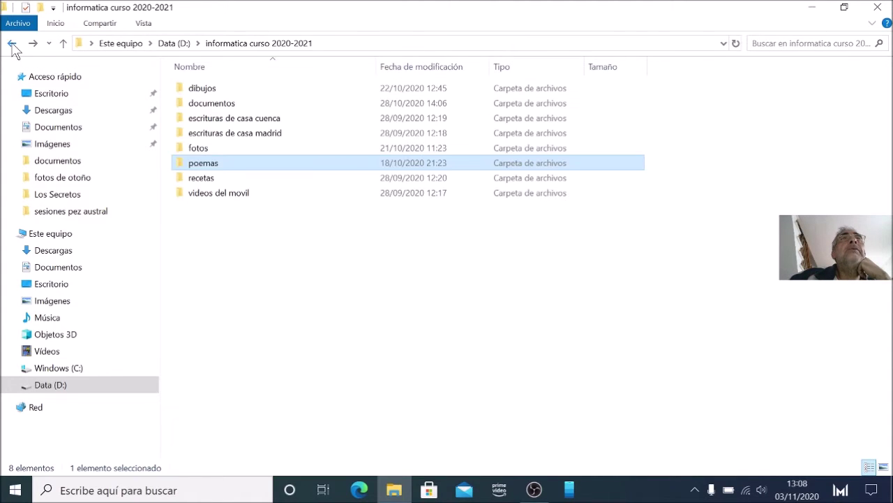
Check the contents of the recetas and "videos del movil" folders, revisit recetas, and close File Explorer.
{"action": "double_click", "coordinate": [202, 179]}
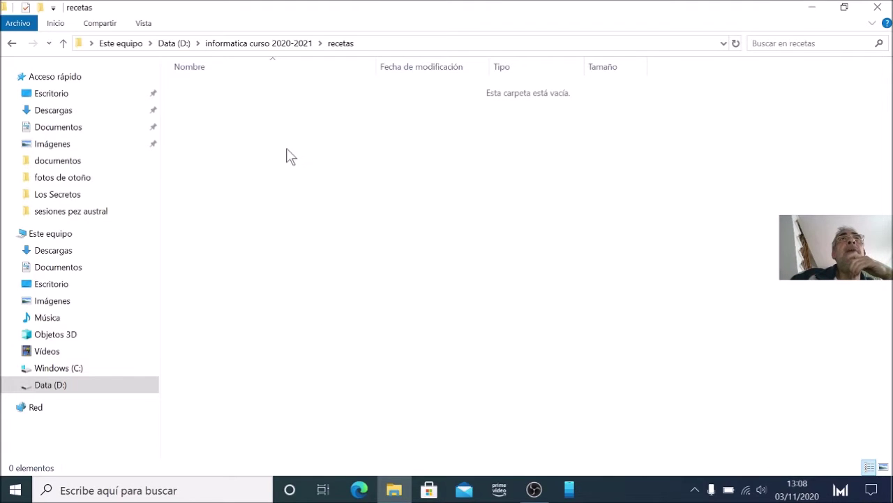
{"action": "left_click", "coordinate": [11, 43]}
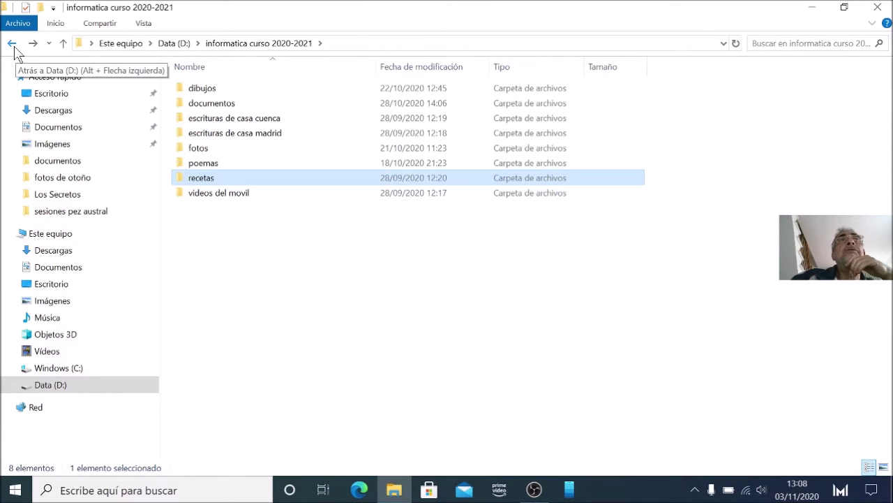
{"action": "left_click", "coordinate": [228, 198]}
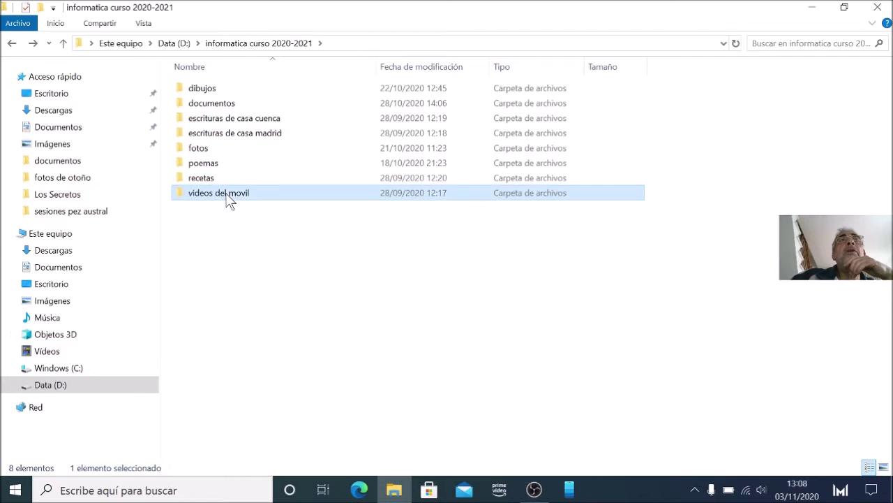
{"action": "double_click", "coordinate": [228, 198]}
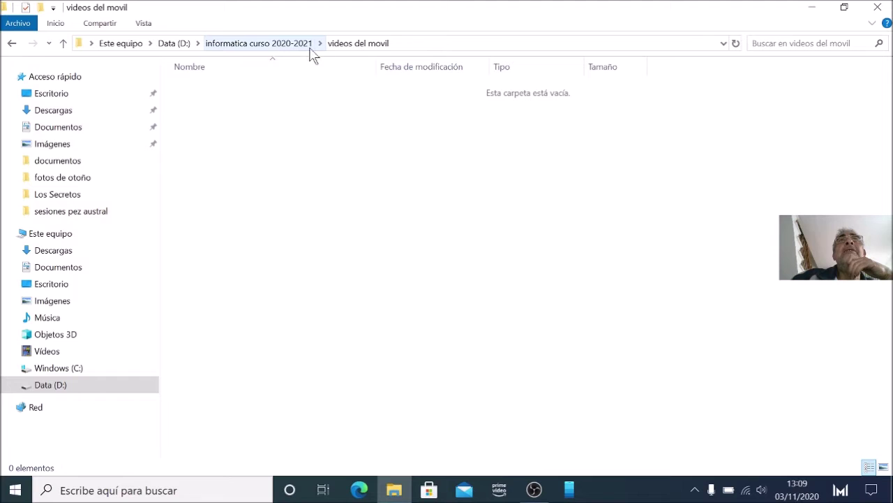
{"action": "left_click", "coordinate": [11, 46]}
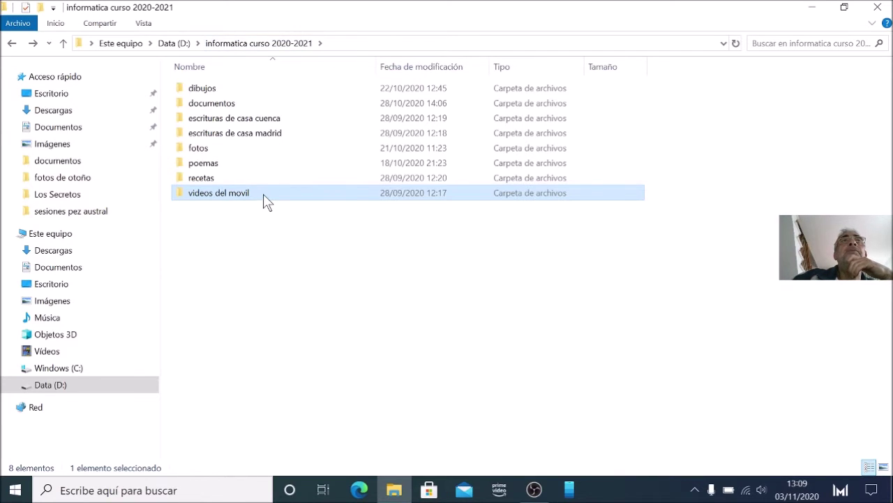
{"action": "double_click", "coordinate": [205, 179]}
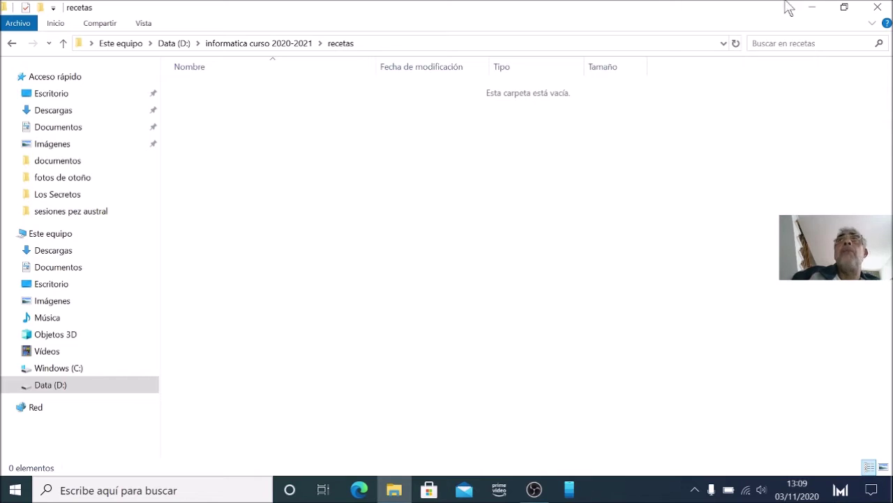
{"action": "left_click", "coordinate": [878, 8]}
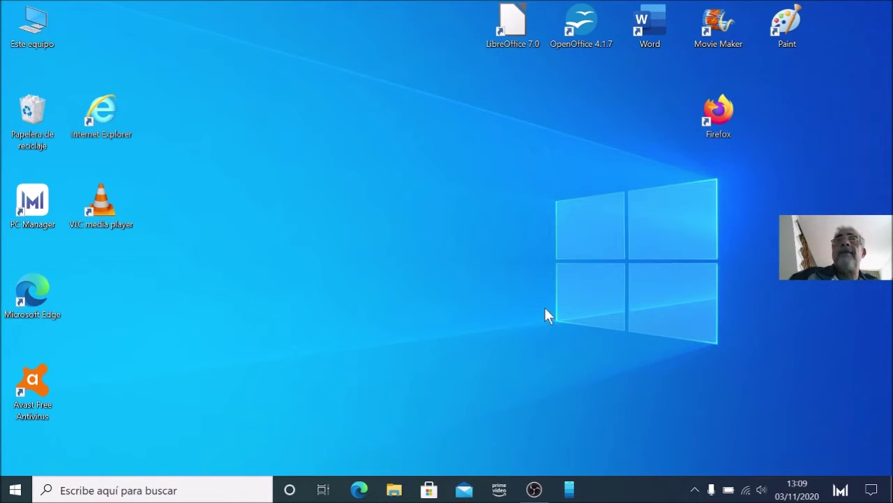
Open Firefox, search the web for "receta paella valenciana" and accept Google's cookie notice.
{"action": "double_click", "coordinate": [717, 115]}
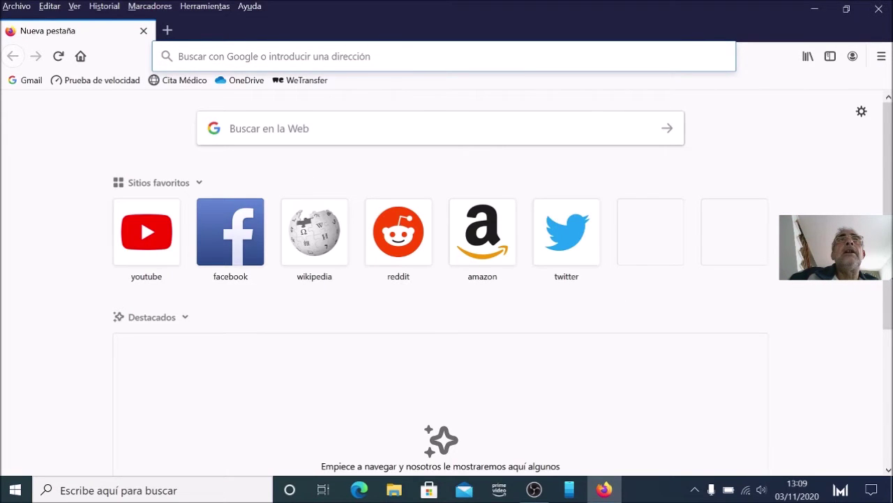
{"action": "left_click", "coordinate": [288, 130]}
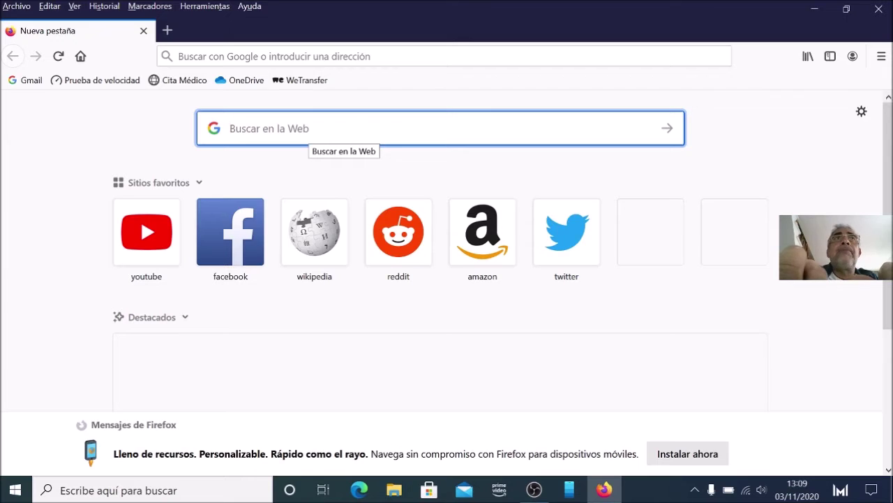
{"action": "type", "text": "receta paella valenciana"}
{"action": "key", "text": "Return"}
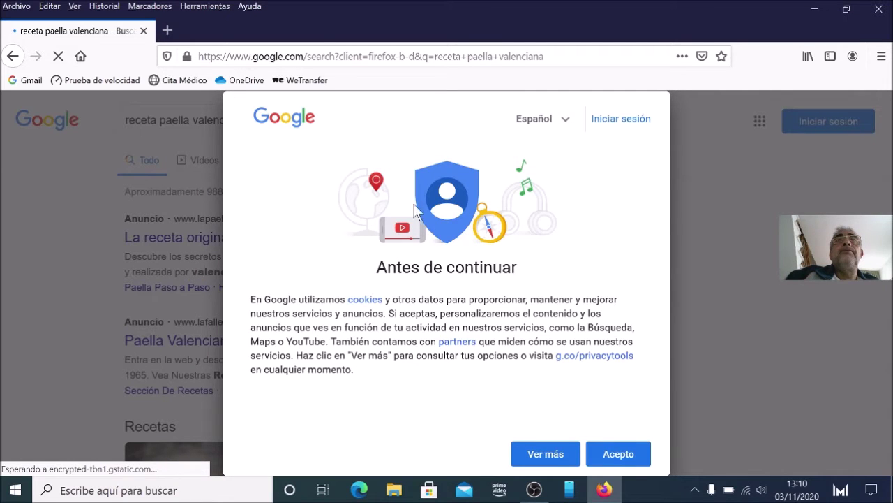
{"action": "left_click", "coordinate": [627, 454]}
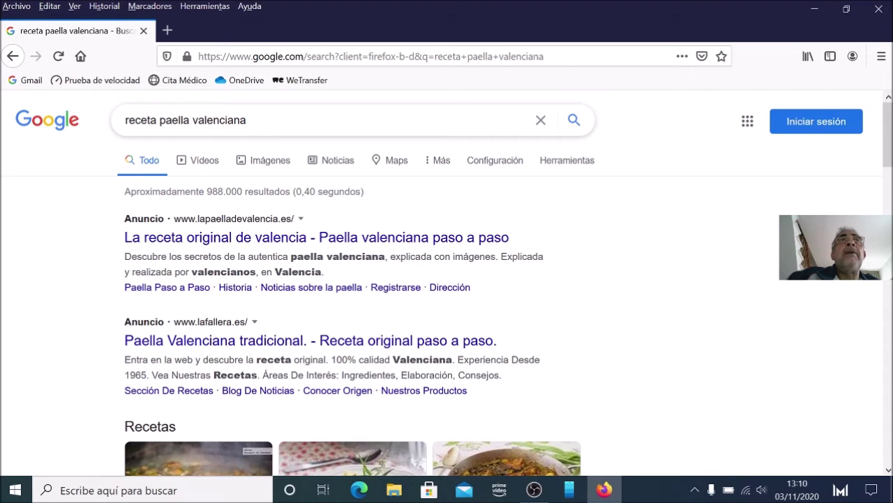
Browse the search results, open the lafallera.es result "¿Sabes preparar una deliciosa paella valenciana en casa?" and accept the site's cookies.
{"action": "left_click_drag", "start_coordinate": [247, 120], "coordinate": [123, 121]}
{"action": "left_click", "coordinate": [704, 312]}
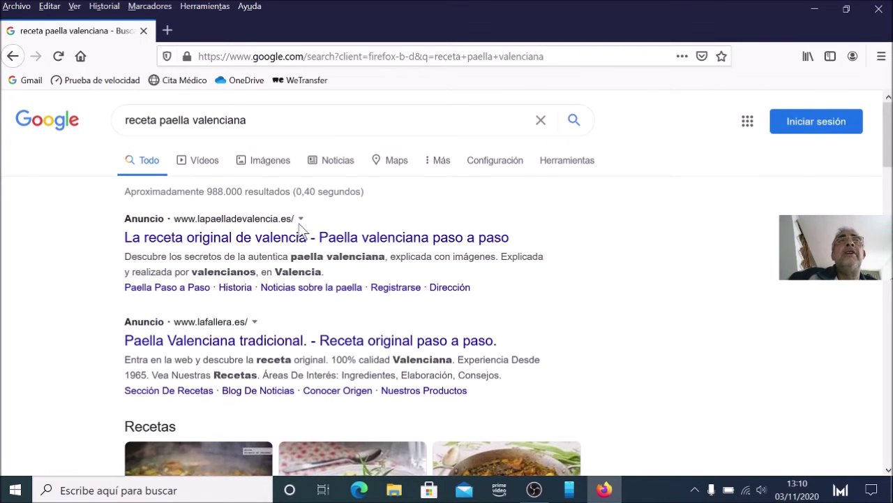
{"action": "scroll", "coordinate": [301, 230], "scroll_direction": "down", "scroll_amount": 2}
{"action": "scroll", "coordinate": [300, 230], "scroll_direction": "down", "scroll_amount": 2}
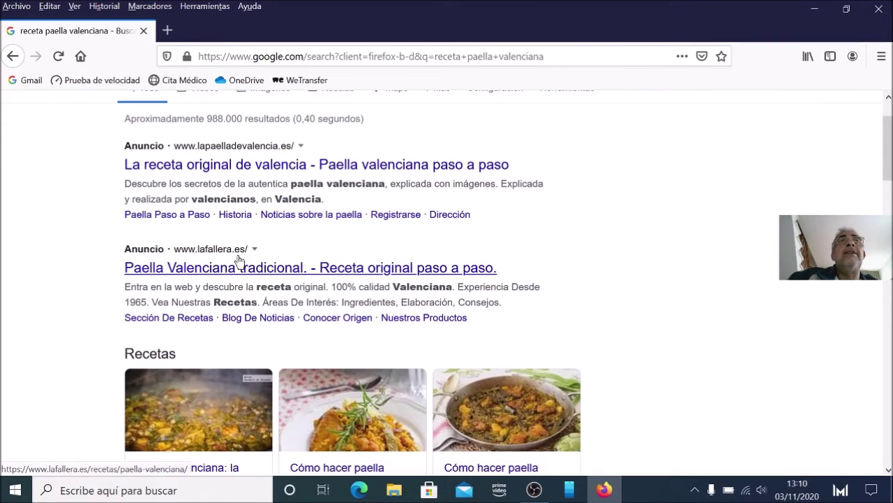
{"action": "scroll", "coordinate": [248, 251], "scroll_direction": "down", "scroll_amount": 4}
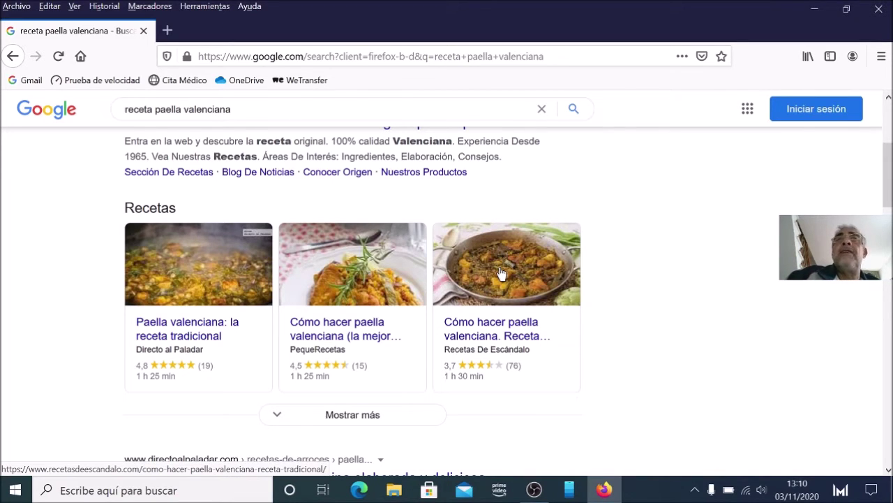
{"action": "scroll", "coordinate": [499, 273], "scroll_direction": "down", "scroll_amount": 4}
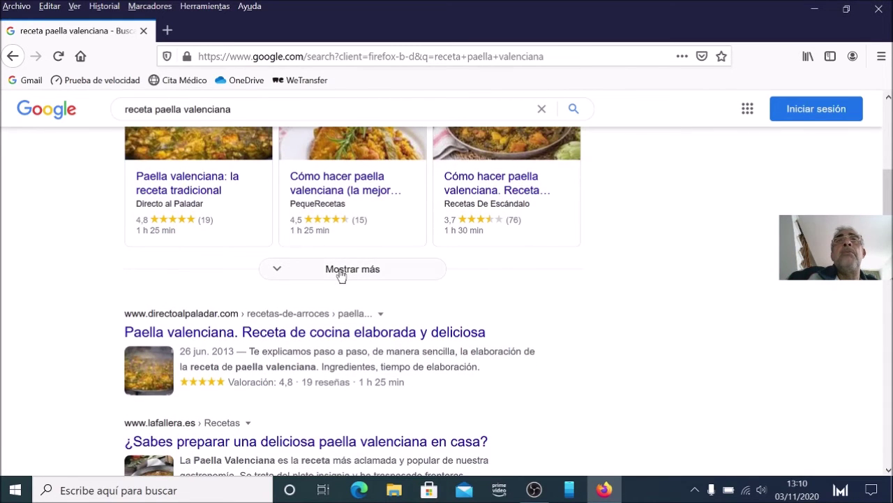
{"action": "scroll", "coordinate": [341, 274], "scroll_direction": "down", "scroll_amount": 2}
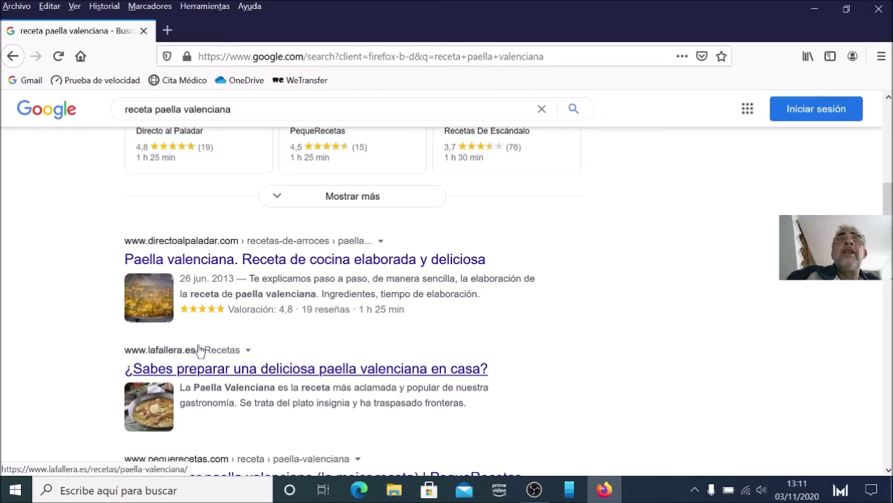
{"action": "left_click", "coordinate": [292, 377]}
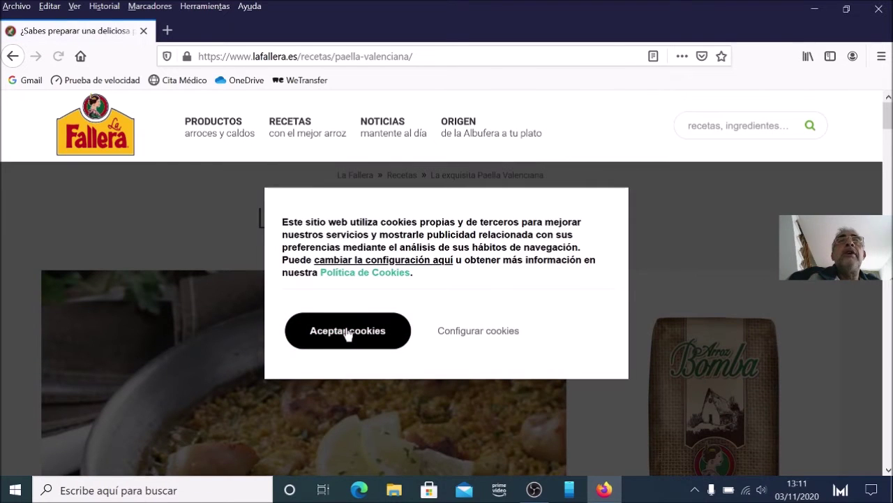
{"action": "left_click", "coordinate": [348, 332]}
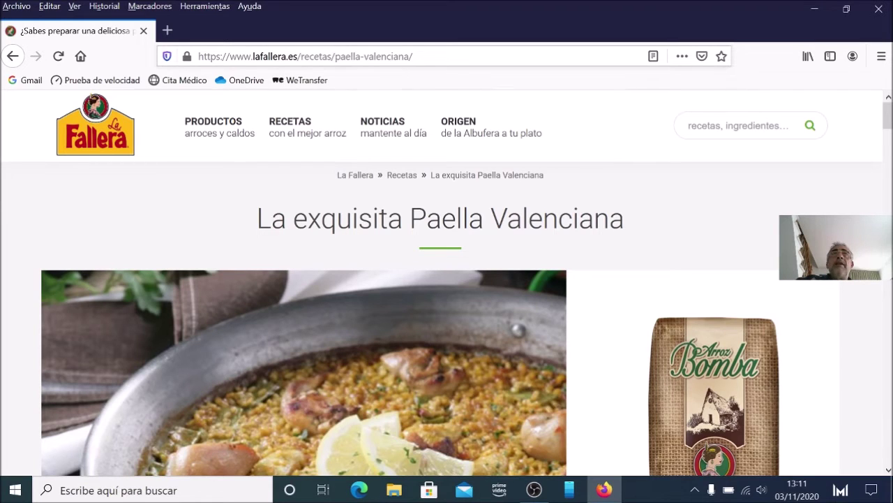
Copy the full web address of the lafallera.es paella recipe page.
{"action": "left_click_drag", "start_coordinate": [413, 56], "coordinate": [208, 82]}
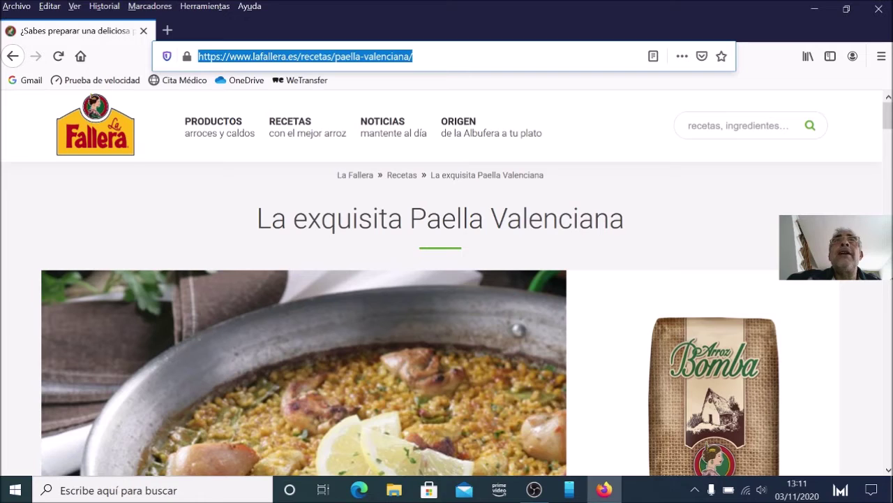
{"action": "right_click", "coordinate": [348, 58]}
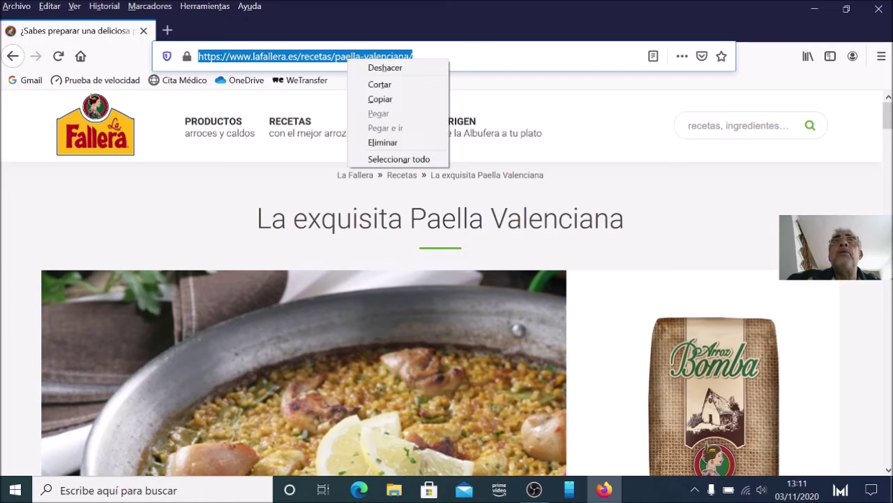
{"action": "left_click", "coordinate": [375, 99]}
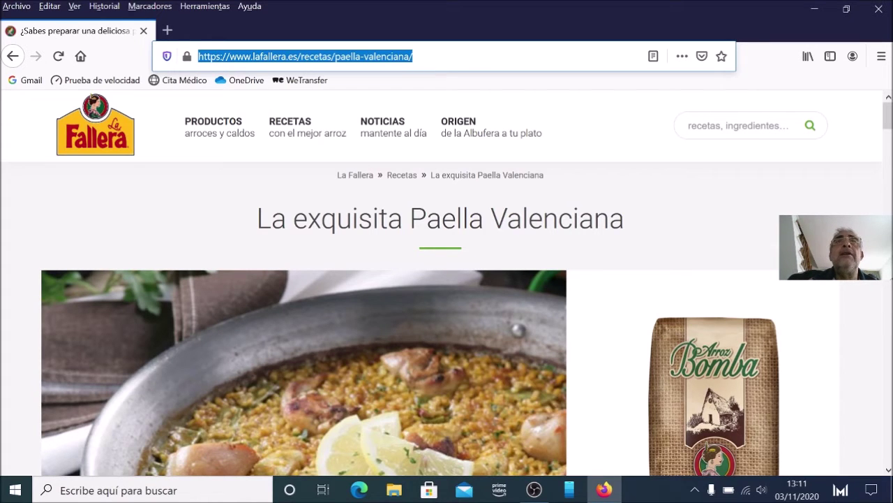
Find the recipe's contents list, follow its Ingredientes link to view the ingredients, and return to the list.
{"action": "scroll", "coordinate": [383, 240], "scroll_direction": "down", "scroll_amount": 3}
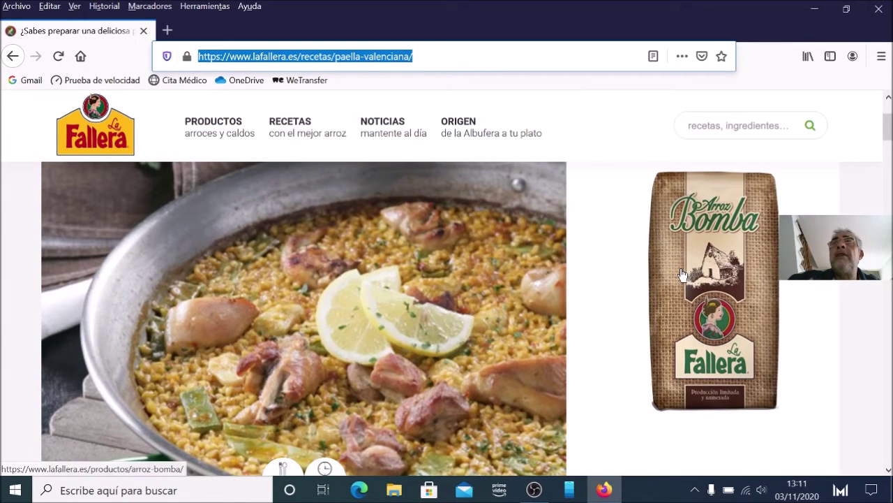
{"action": "scroll", "coordinate": [682, 273], "scroll_direction": "down", "scroll_amount": 5}
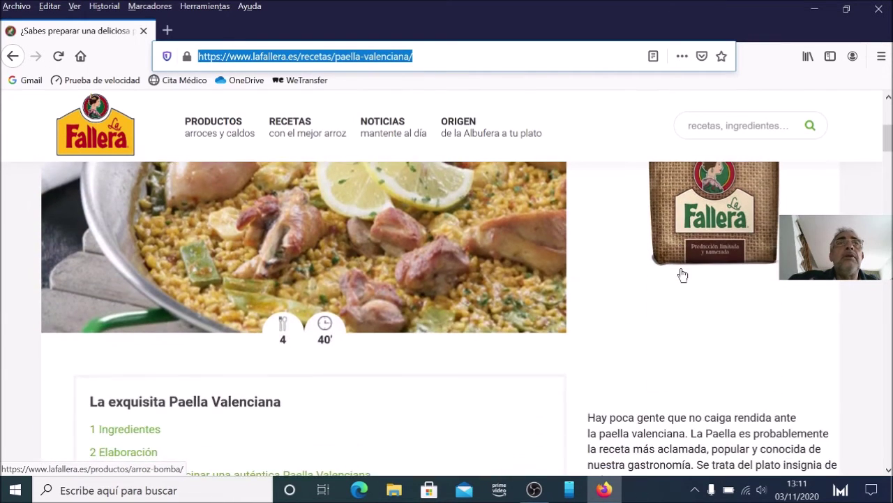
{"action": "scroll", "coordinate": [249, 293], "scroll_direction": "down", "scroll_amount": 2}
{"action": "scroll", "coordinate": [249, 293], "scroll_direction": "up", "scroll_amount": 2}
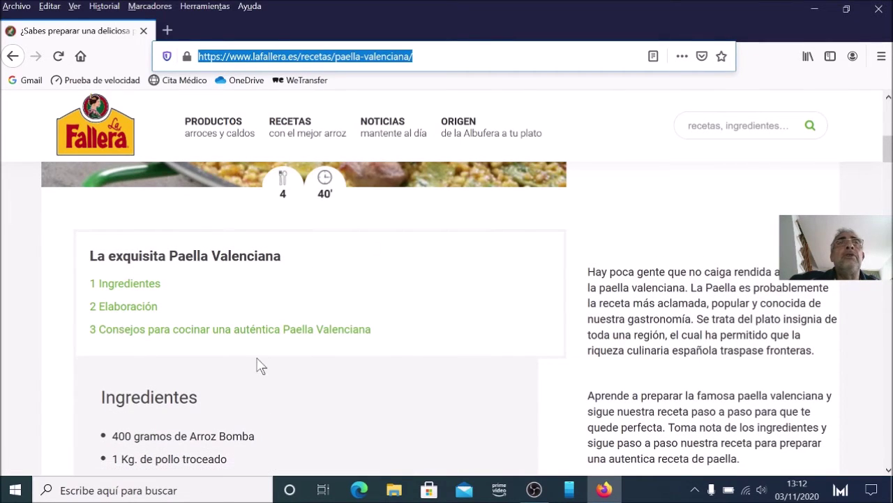
{"action": "left_click", "coordinate": [143, 285]}
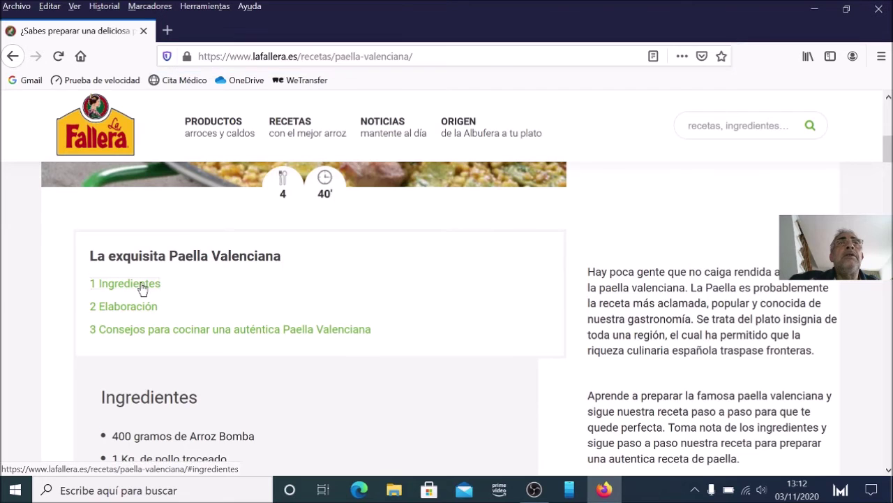
{"action": "scroll", "coordinate": [143, 288], "scroll_direction": "up", "scroll_amount": 1}
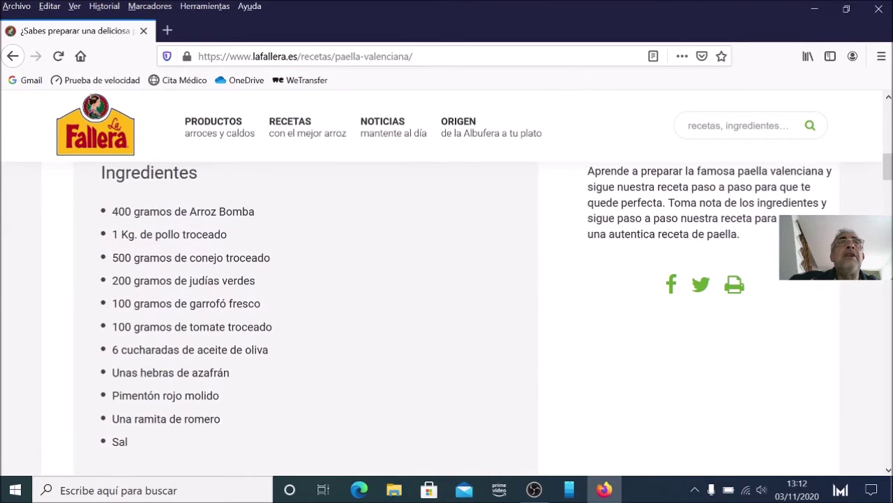
{"action": "scroll", "coordinate": [216, 304], "scroll_direction": "up", "scroll_amount": 3}
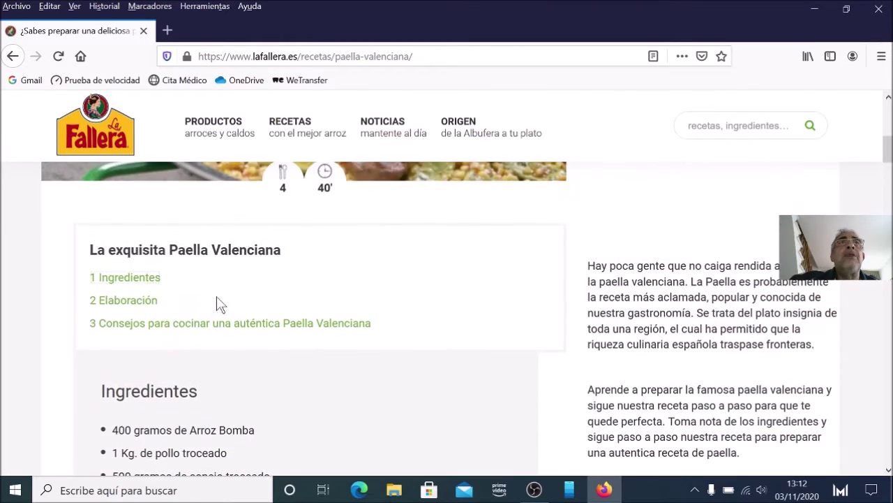
Follow the Elaboración link, look over the first cooking instructions, and return to the contents list.
{"action": "left_click", "coordinate": [148, 302]}
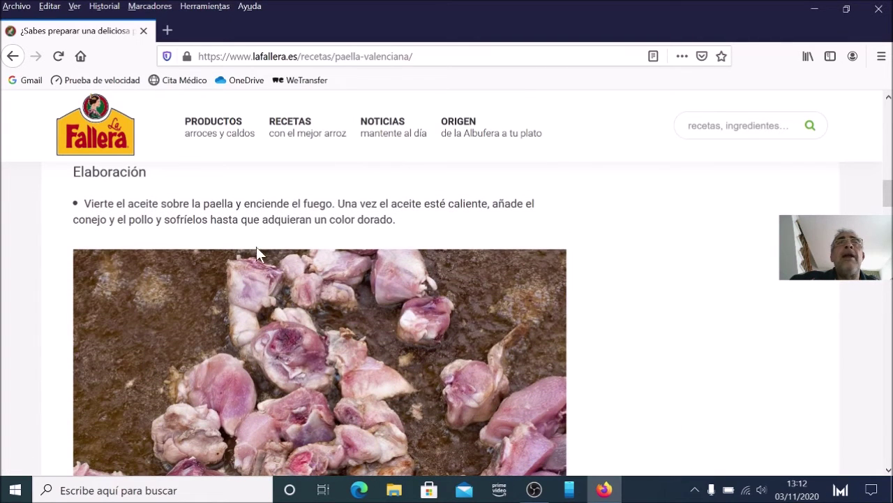
{"action": "scroll", "coordinate": [308, 315], "scroll_direction": "down", "scroll_amount": 2}
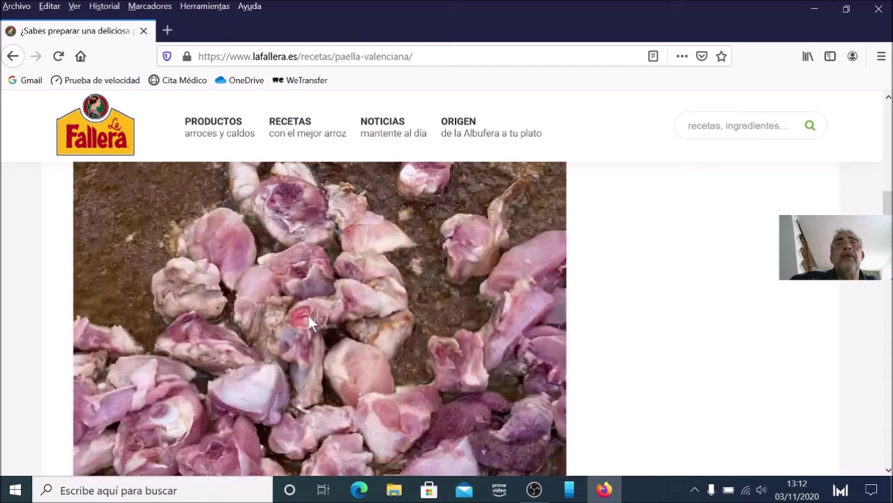
{"action": "scroll", "coordinate": [309, 315], "scroll_direction": "down", "scroll_amount": 2}
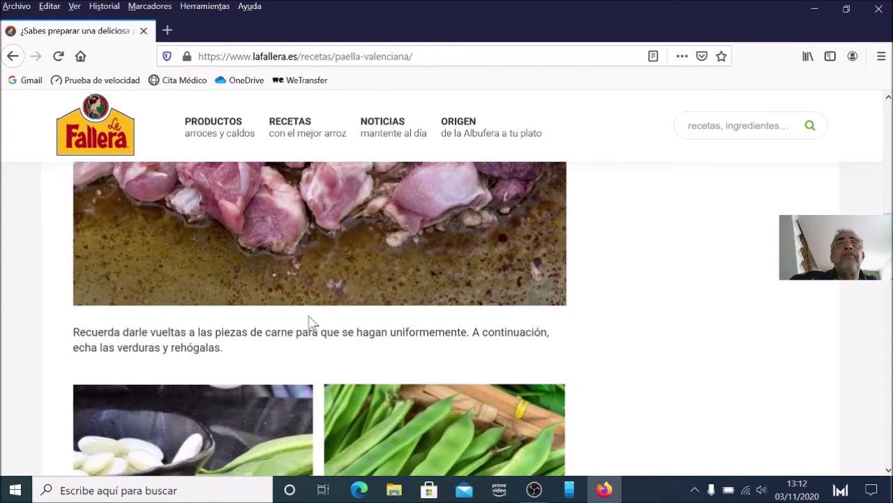
{"action": "scroll", "coordinate": [311, 322], "scroll_direction": "down", "scroll_amount": 2}
{"action": "scroll", "coordinate": [311, 323], "scroll_direction": "up", "scroll_amount": 6}
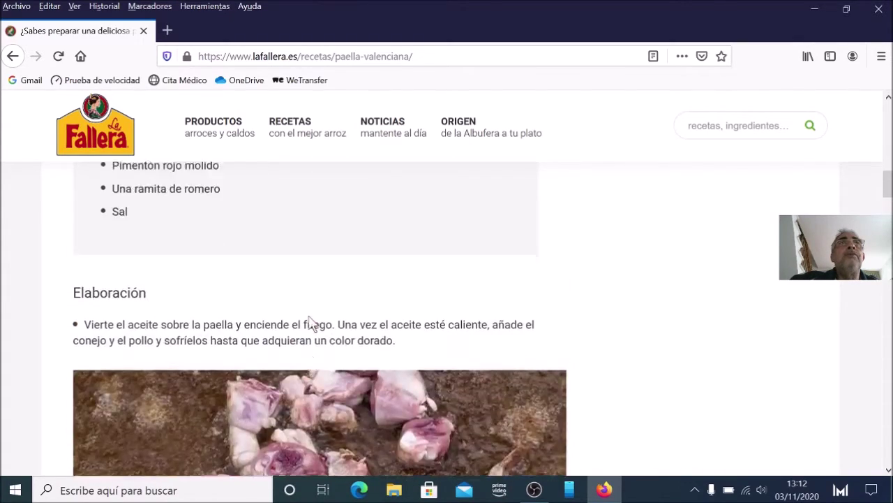
{"action": "scroll", "coordinate": [311, 322], "scroll_direction": "up", "scroll_amount": 8}
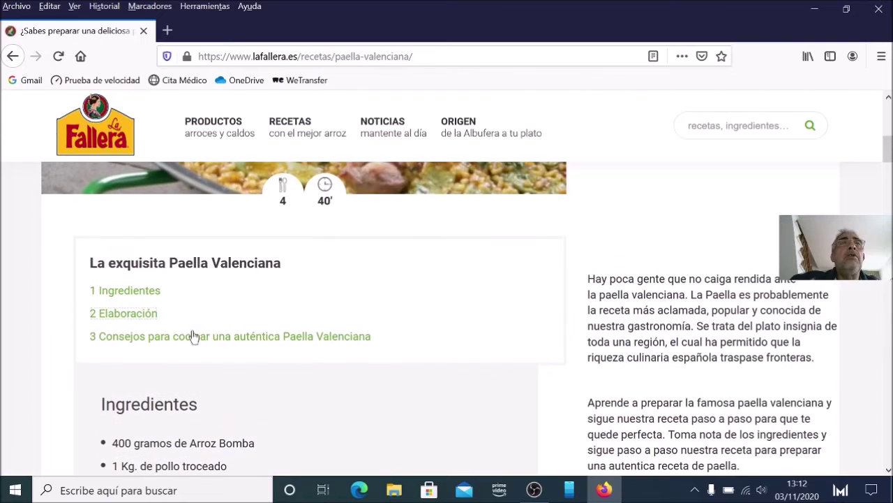
Follow the "Consejos para cocinar una auténtica Paella Valenciana" link to view the tips, and go back to the Ingredientes section.
{"action": "left_click", "coordinate": [279, 342]}
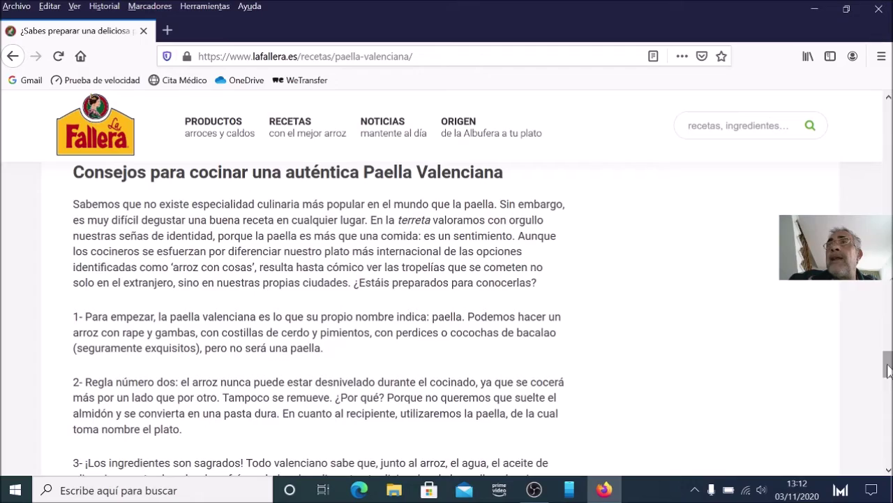
{"action": "left_click_drag", "start_coordinate": [888, 370], "coordinate": [888, 203]}
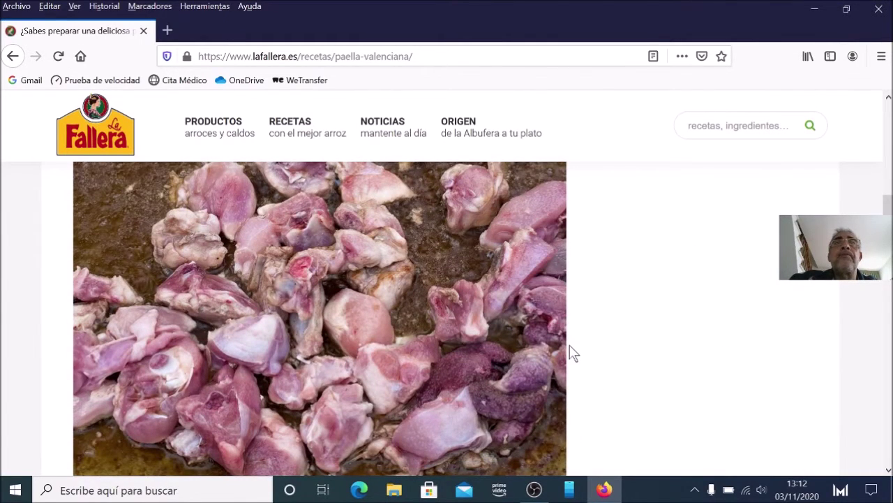
{"action": "scroll", "coordinate": [570, 353], "scroll_direction": "up", "scroll_amount": 5}
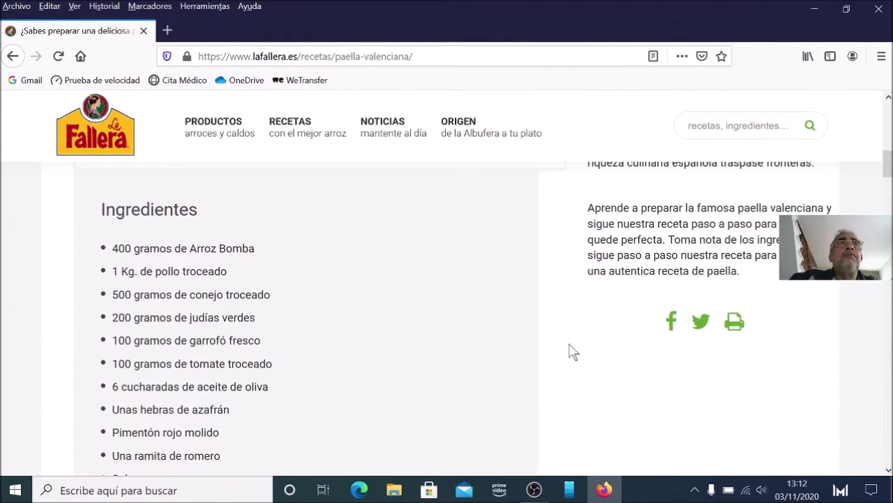
{"action": "scroll", "coordinate": [571, 353], "scroll_direction": "up", "scroll_amount": 3}
{"action": "scroll", "coordinate": [379, 359], "scroll_direction": "down", "scroll_amount": 3}
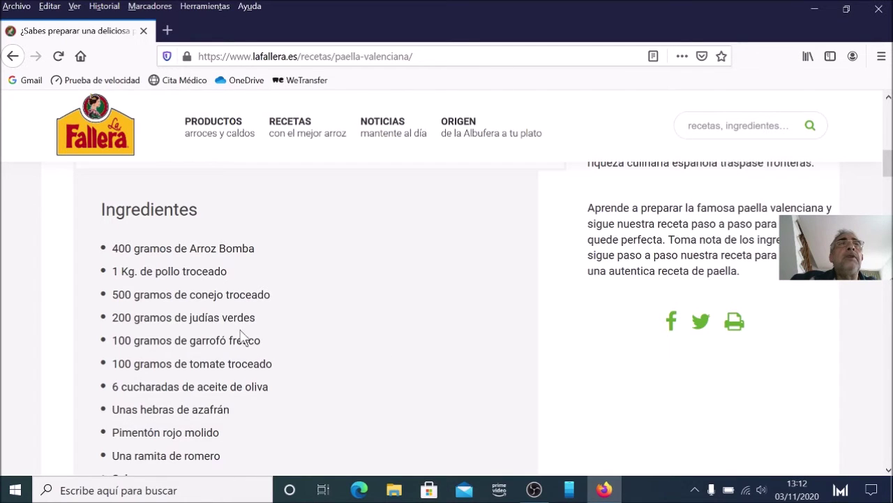
Review the whole recipe from the ingredients through the Elaboración instructions and photos to the end of the cooking tips.
{"action": "scroll", "coordinate": [241, 335], "scroll_direction": "down", "scroll_amount": 2}
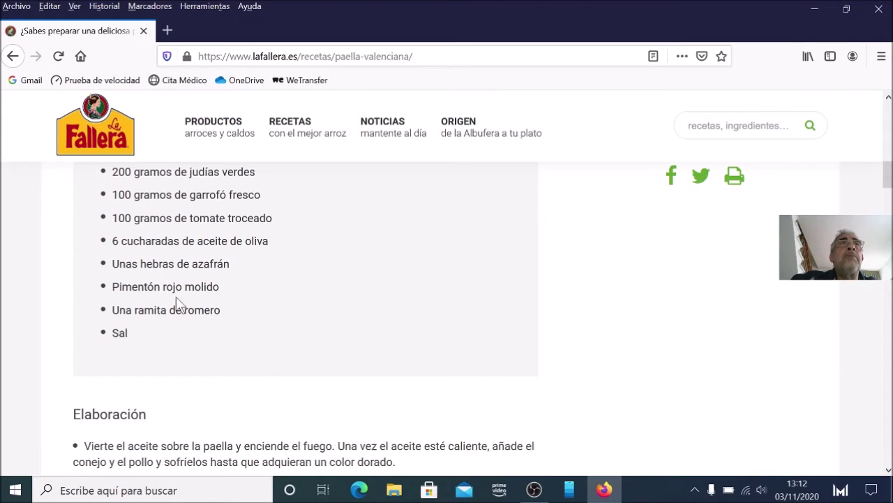
{"action": "scroll", "coordinate": [241, 323], "scroll_direction": "down", "scroll_amount": 1}
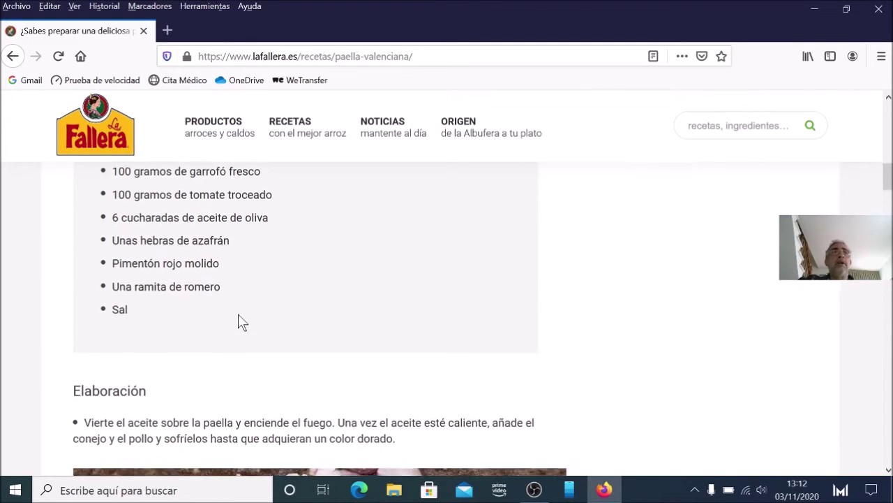
{"action": "scroll", "coordinate": [241, 322], "scroll_direction": "down", "scroll_amount": 2}
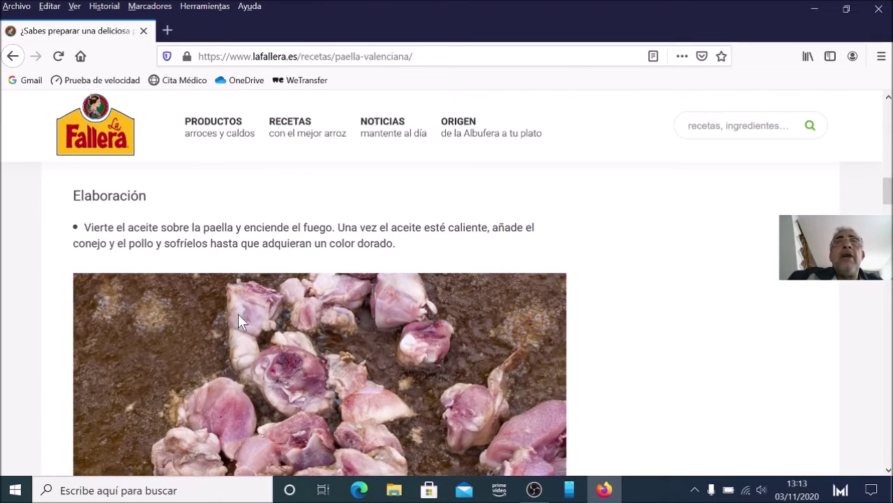
{"action": "scroll", "coordinate": [277, 277], "scroll_direction": "down", "scroll_amount": 1}
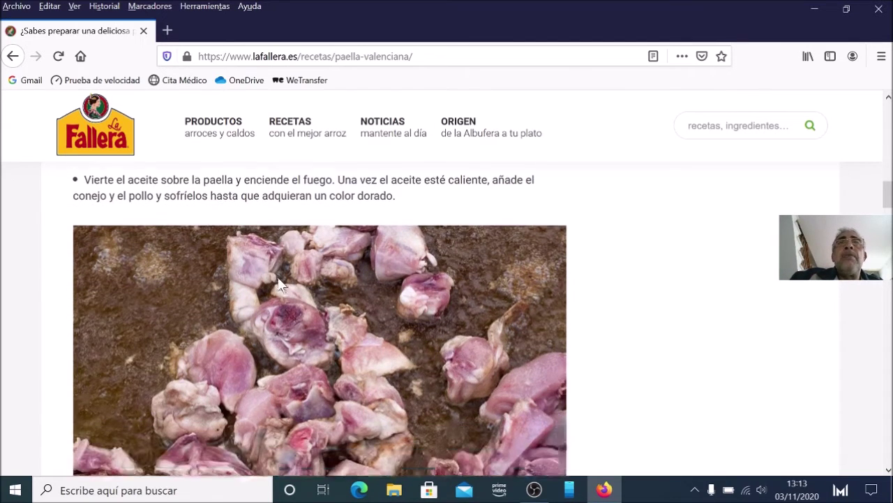
{"action": "scroll", "coordinate": [457, 274], "scroll_direction": "down", "scroll_amount": 3}
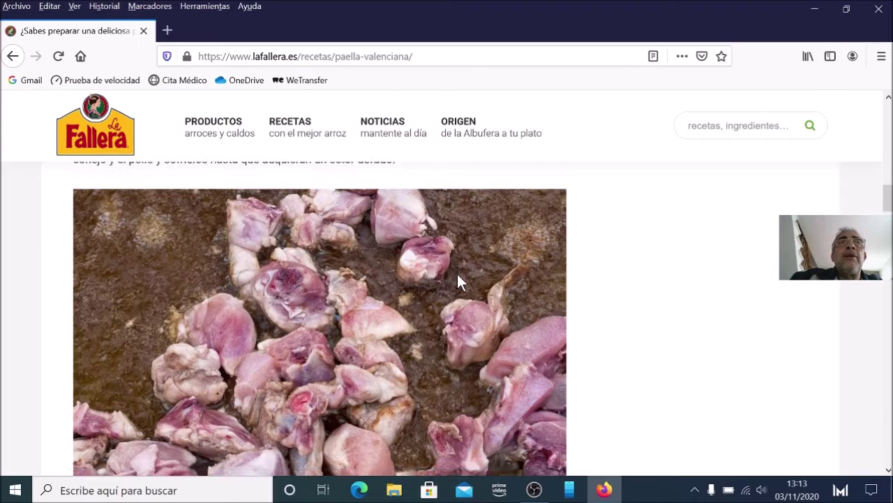
{"action": "scroll", "coordinate": [457, 276], "scroll_direction": "down", "scroll_amount": 3}
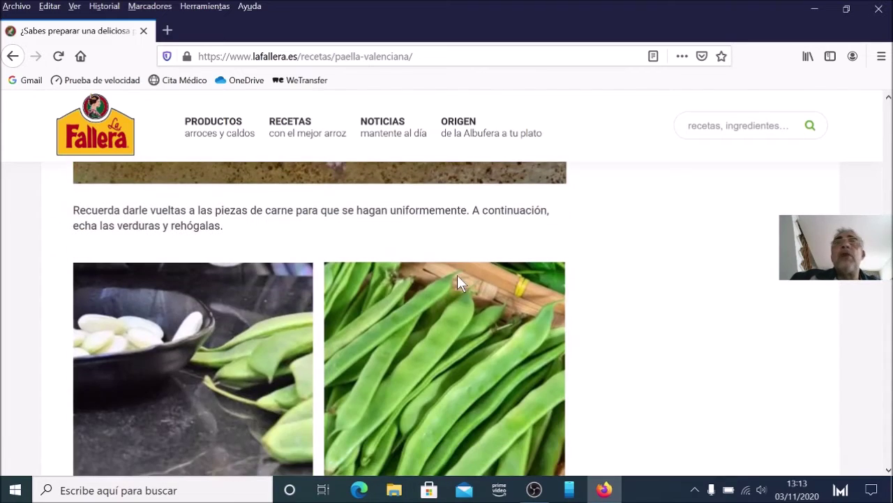
{"action": "scroll", "coordinate": [459, 282], "scroll_direction": "down", "scroll_amount": 10}
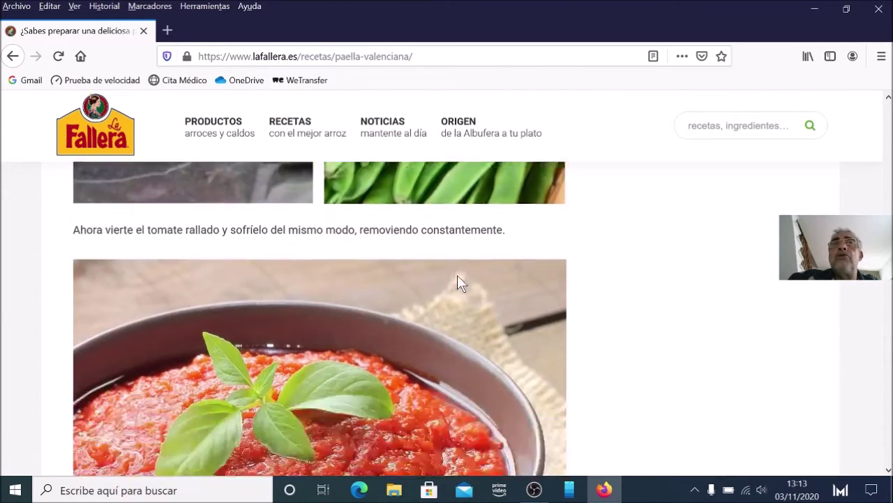
{"action": "scroll", "coordinate": [458, 277], "scroll_direction": "down", "scroll_amount": 3}
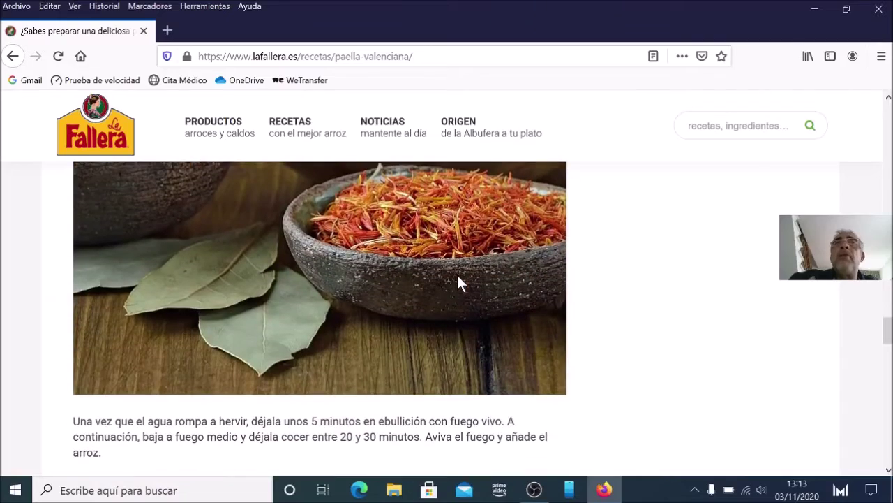
{"action": "scroll", "coordinate": [459, 282], "scroll_direction": "down", "scroll_amount": 15}
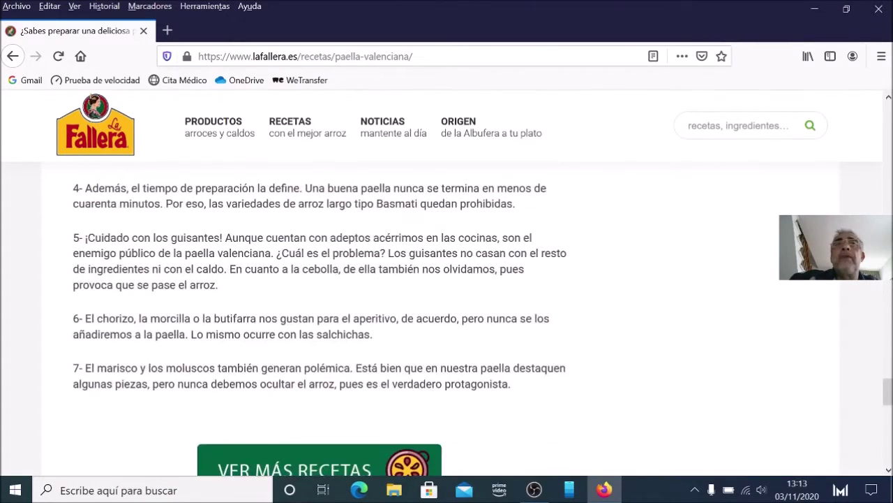
{"action": "scroll", "coordinate": [458, 282], "scroll_direction": "down", "scroll_amount": 5}
{"action": "scroll", "coordinate": [458, 282], "scroll_direction": "down", "scroll_amount": 3}
{"action": "scroll", "coordinate": [461, 282], "scroll_direction": "up", "scroll_amount": 3}
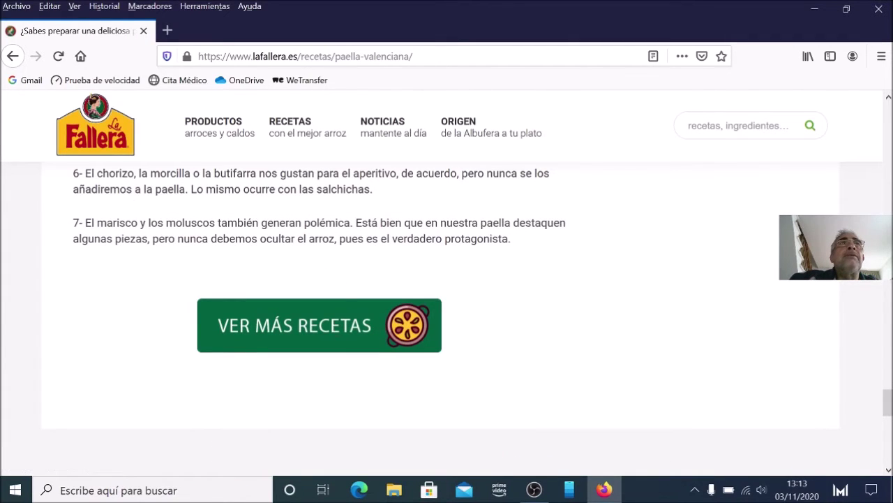
Select the recipe's full content from the title "La exquisita Paella Valenciana" through the end of tip 7.
{"action": "scroll", "coordinate": [160, 250], "scroll_direction": "up", "scroll_amount": 9}
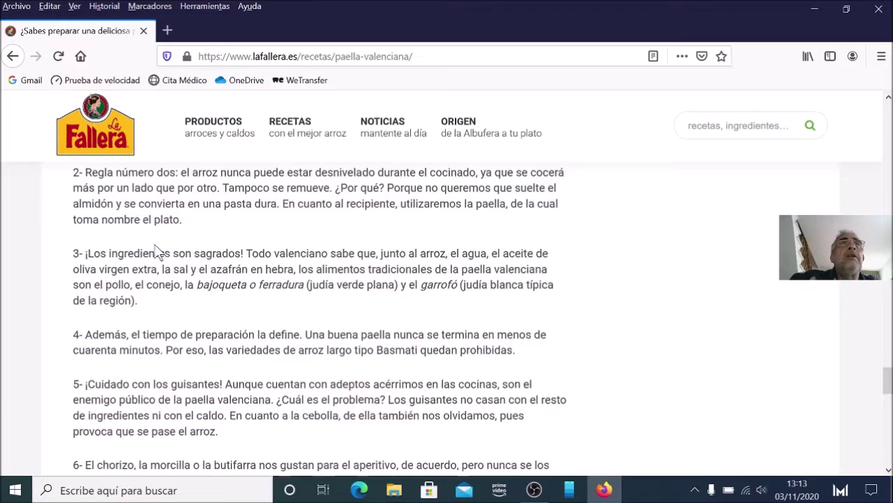
{"action": "scroll", "coordinate": [158, 250], "scroll_direction": "up", "scroll_amount": 10}
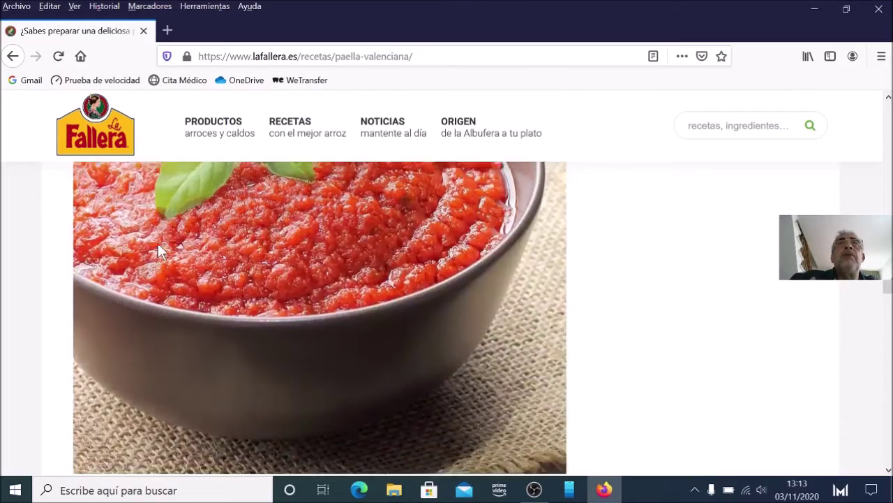
{"action": "scroll", "coordinate": [158, 245], "scroll_direction": "up", "scroll_amount": 8}
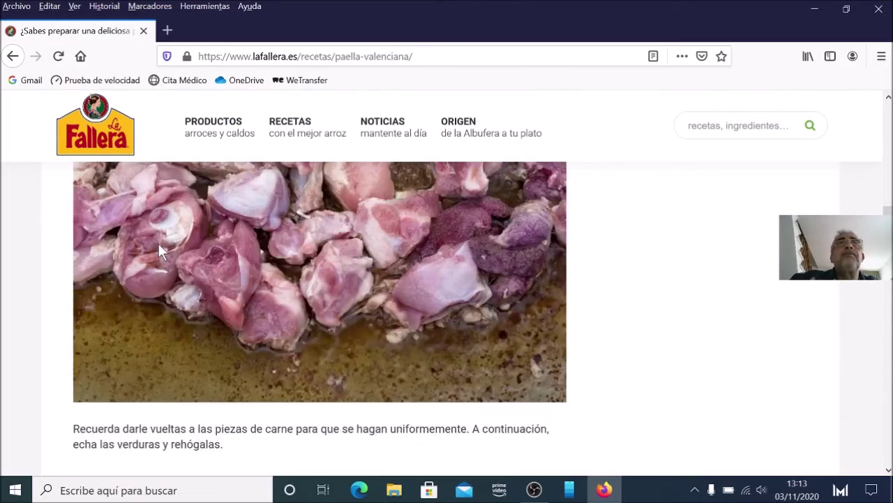
{"action": "scroll", "coordinate": [159, 251], "scroll_direction": "up", "scroll_amount": 10}
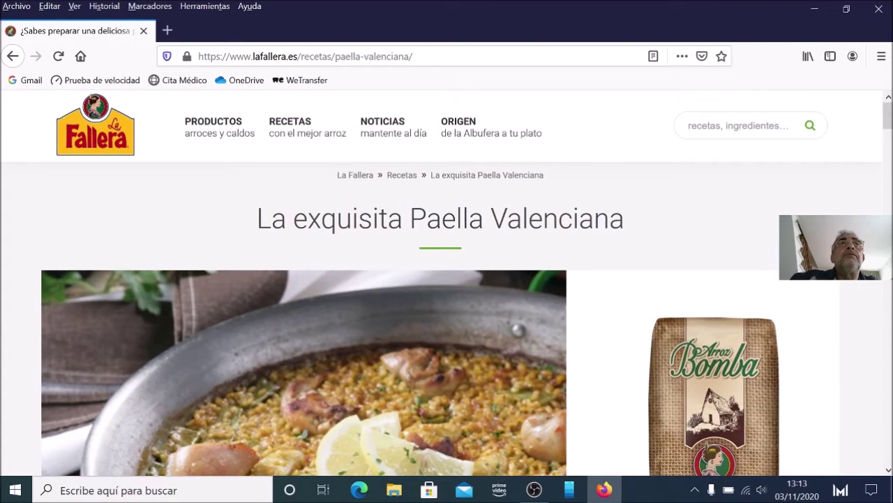
{"action": "left_click_drag", "start_coordinate": [255, 223], "coordinate": [612, 452]}
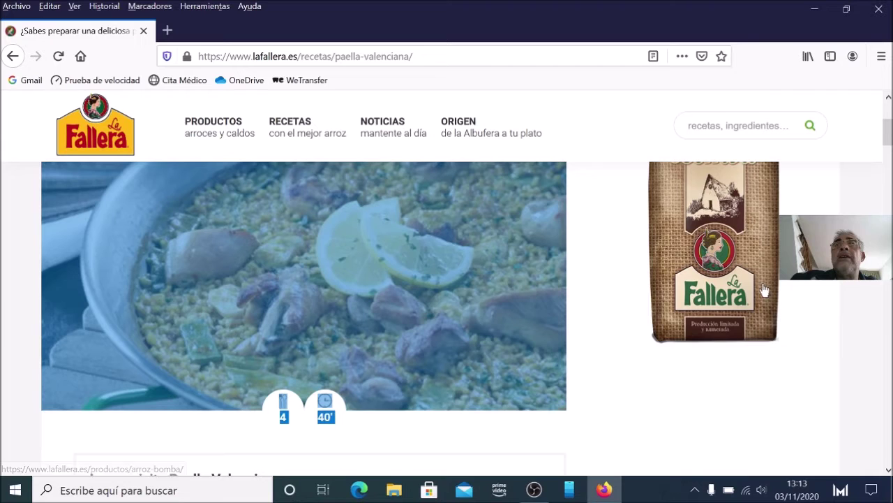
{"action": "left_click_drag", "start_coordinate": [551, 482], "coordinate": [437, 293]}
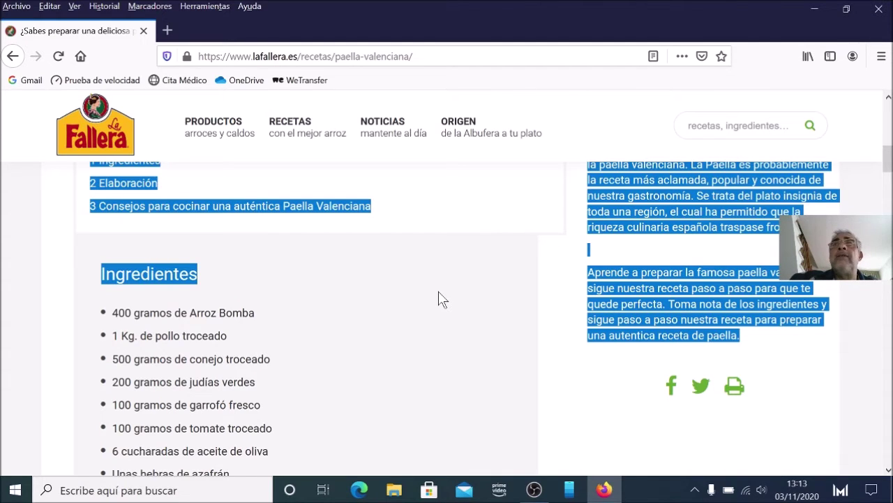
{"action": "left_click_drag", "start_coordinate": [437, 293], "coordinate": [529, 439]}
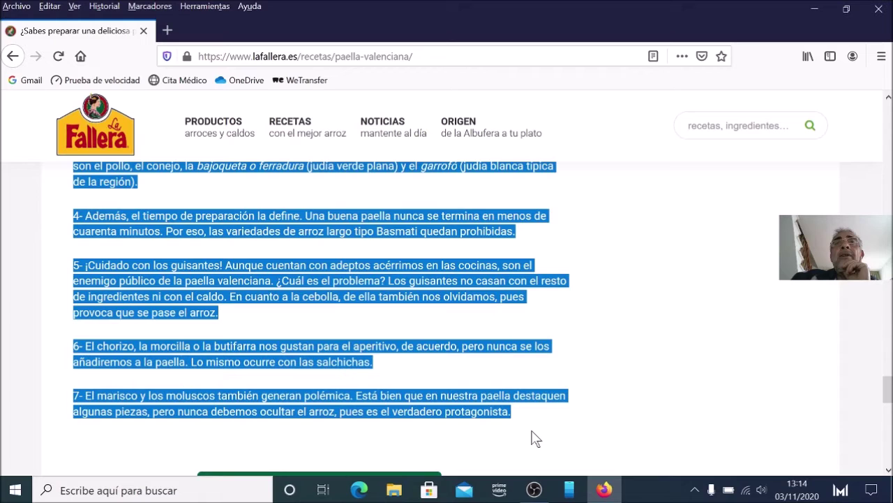
Clear the current text selection and select the recipe again from the title "La exquisita Paella Valenciana" through the end of tip 7.
{"action": "left_click_drag", "start_coordinate": [546, 448], "coordinate": [577, 312]}
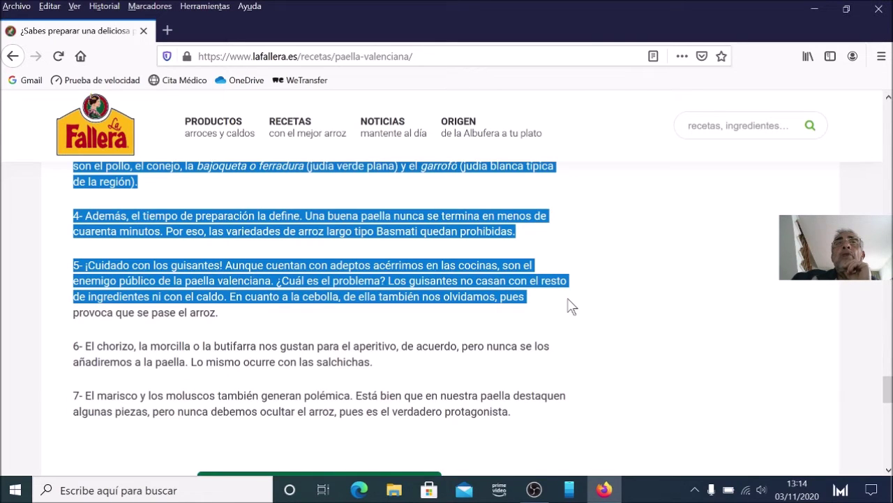
{"action": "left_click", "coordinate": [630, 334]}
{"action": "scroll", "coordinate": [630, 334], "scroll_direction": "up", "scroll_amount": 6}
{"action": "scroll", "coordinate": [630, 333], "scroll_direction": "up", "scroll_amount": 15}
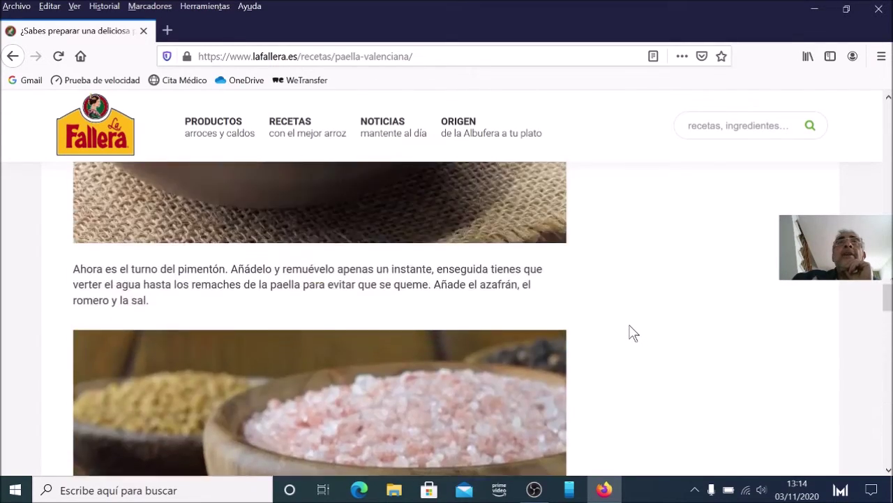
{"action": "scroll", "coordinate": [631, 334], "scroll_direction": "up", "scroll_amount": 12}
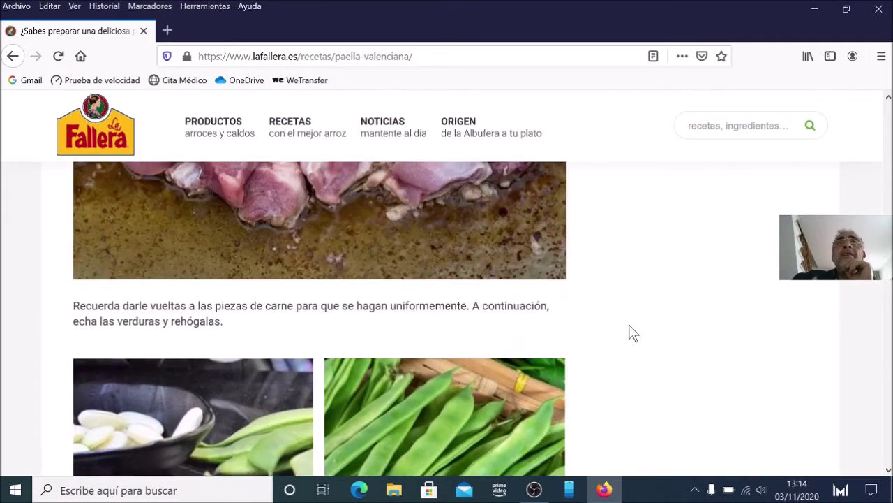
{"action": "scroll", "coordinate": [630, 333], "scroll_direction": "up", "scroll_amount": 12}
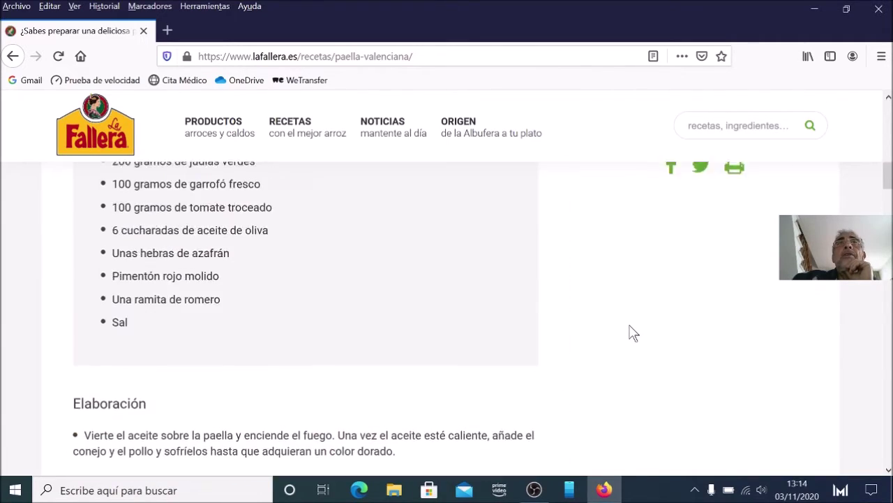
{"action": "scroll", "coordinate": [630, 331], "scroll_direction": "up", "scroll_amount": 6}
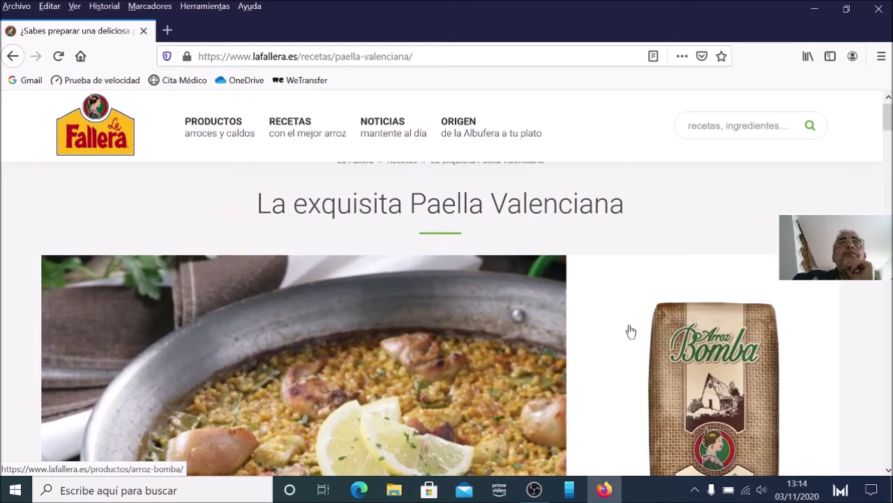
{"action": "left_click_drag", "start_coordinate": [257, 222], "coordinate": [321, 222]}
{"action": "left_click_drag", "start_coordinate": [328, 266], "coordinate": [336, 301]}
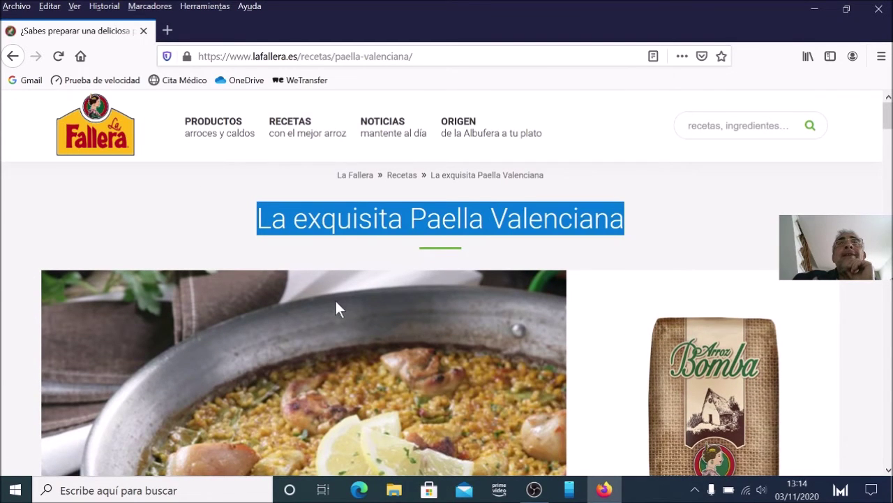
{"action": "left_click_drag", "start_coordinate": [354, 395], "coordinate": [413, 366]}
{"action": "left_click_drag", "start_coordinate": [447, 282], "coordinate": [531, 259]}
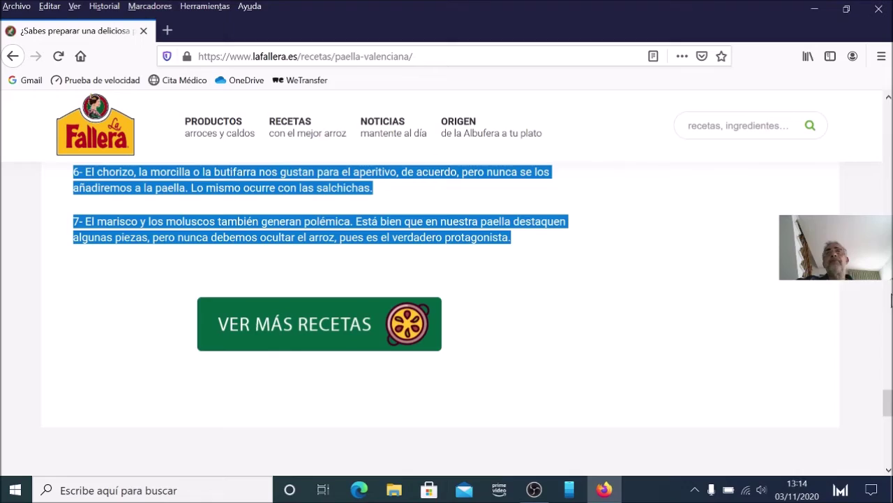
Check that the selection covers the cooking instructions and tips, and copy the selected recipe content.
{"action": "scroll", "coordinate": [758, 279], "scroll_direction": "up", "scroll_amount": 10}
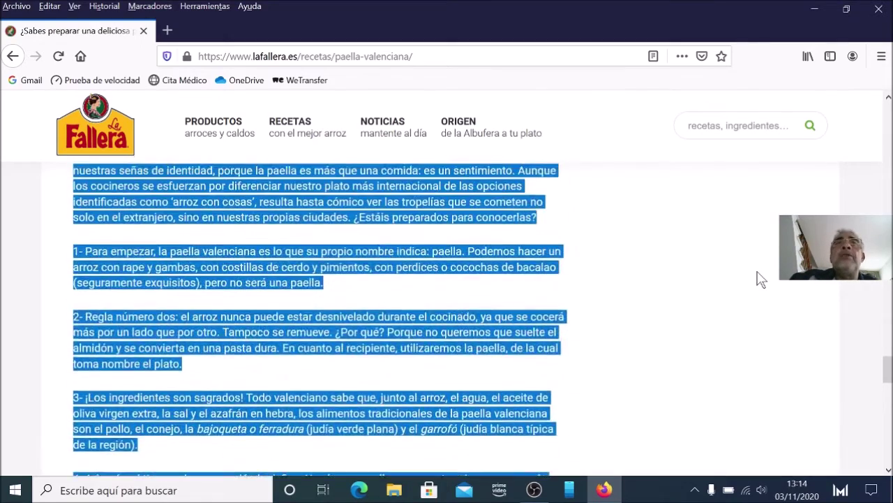
{"action": "scroll", "coordinate": [761, 279], "scroll_direction": "up", "scroll_amount": 4}
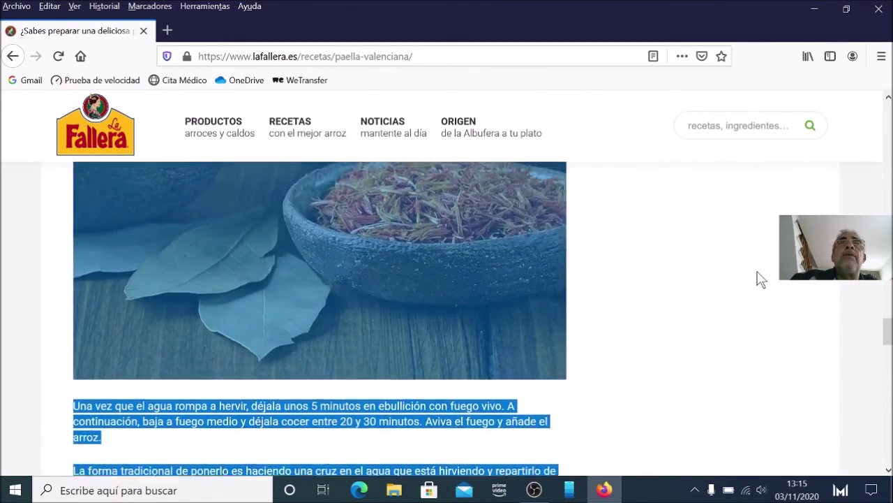
{"action": "scroll", "coordinate": [761, 279], "scroll_direction": "down", "scroll_amount": 10}
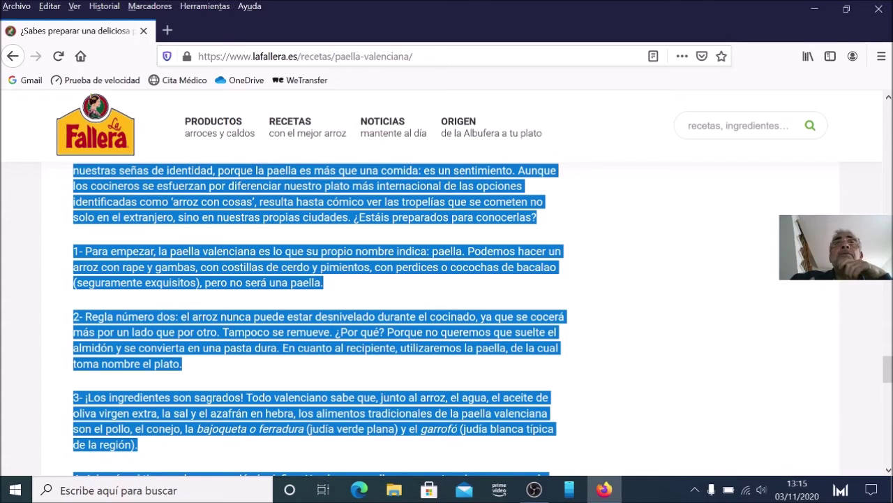
{"action": "right_click", "coordinate": [440, 256]}
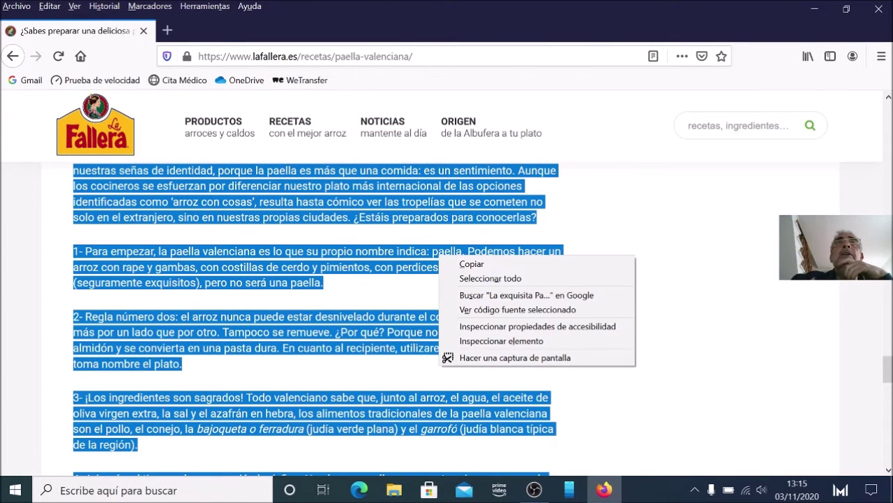
{"action": "left_click", "coordinate": [472, 263]}
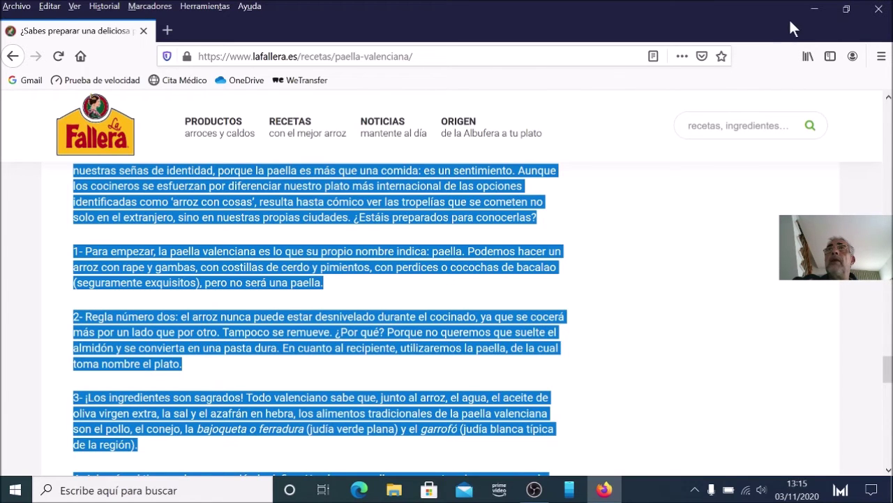
Minimize the browser, switch to Word, and paste the copied recipe into a new blank document.
{"action": "left_click", "coordinate": [814, 9]}
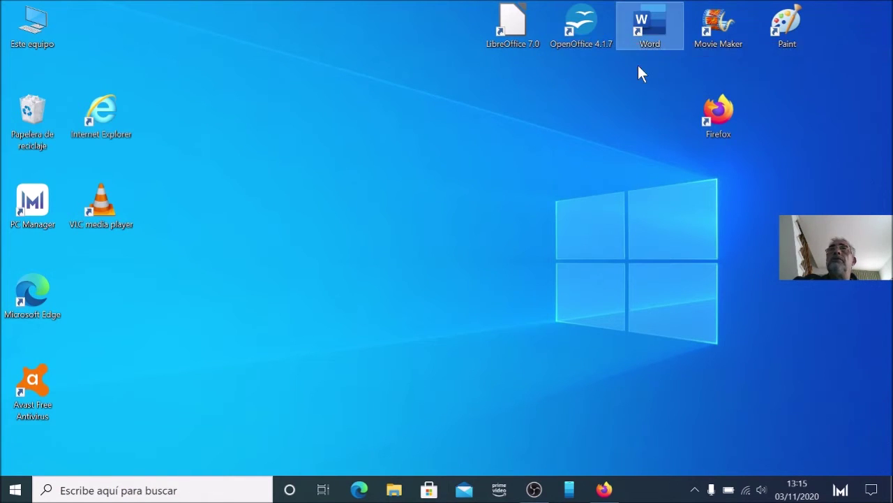
{"action": "double_click", "coordinate": [657, 30]}
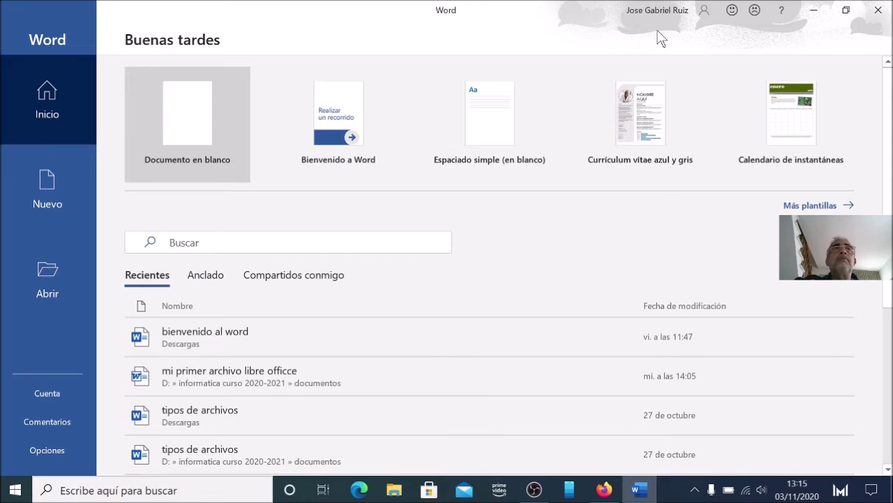
{"action": "left_click", "coordinate": [183, 117]}
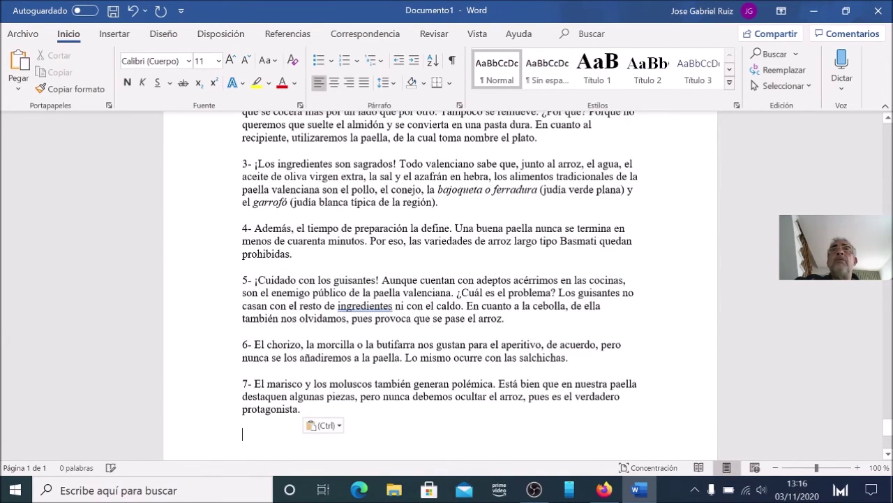
Review the pasted recipe's text and photos in the Word document from the last tip back up to the title.
{"action": "scroll", "coordinate": [439, 286], "scroll_direction": "up", "scroll_amount": 20}
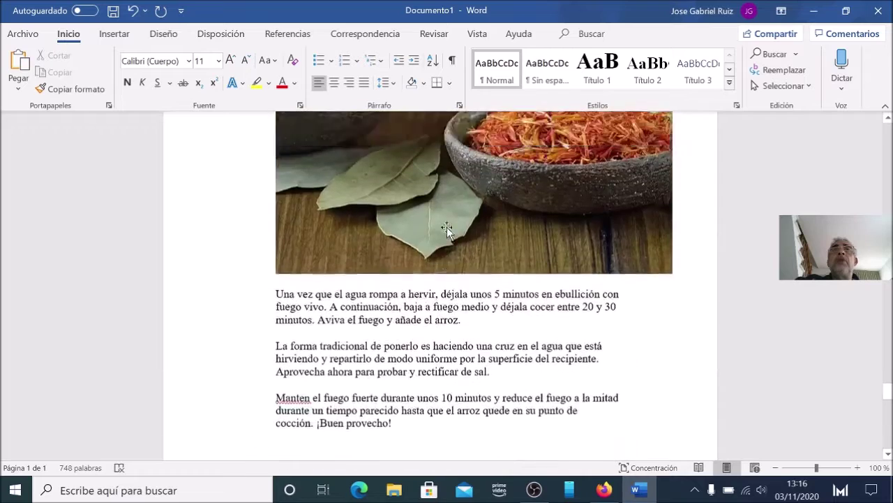
{"action": "scroll", "coordinate": [447, 229], "scroll_direction": "up", "scroll_amount": 20}
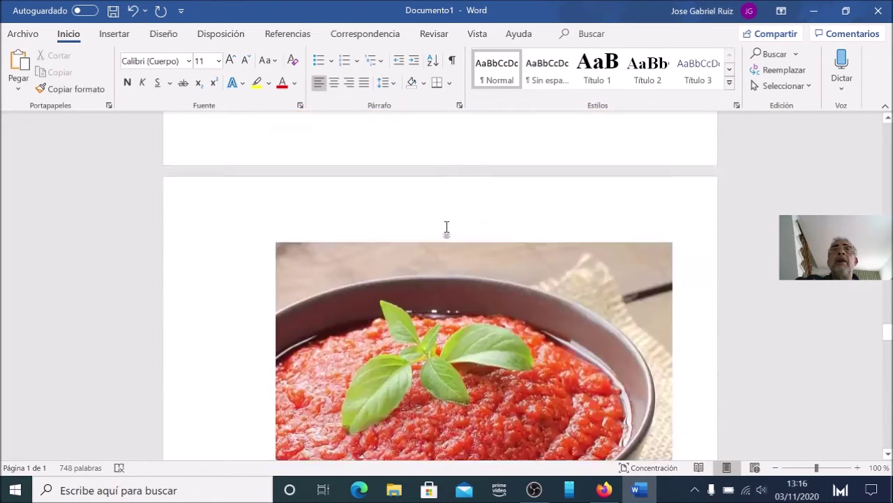
{"action": "scroll", "coordinate": [447, 227], "scroll_direction": "up", "scroll_amount": 20}
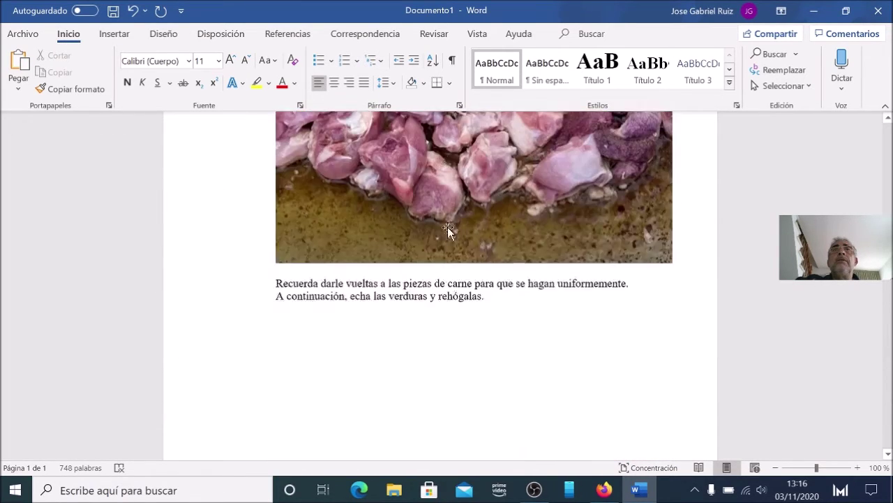
{"action": "scroll", "coordinate": [448, 227], "scroll_direction": "up", "scroll_amount": 20}
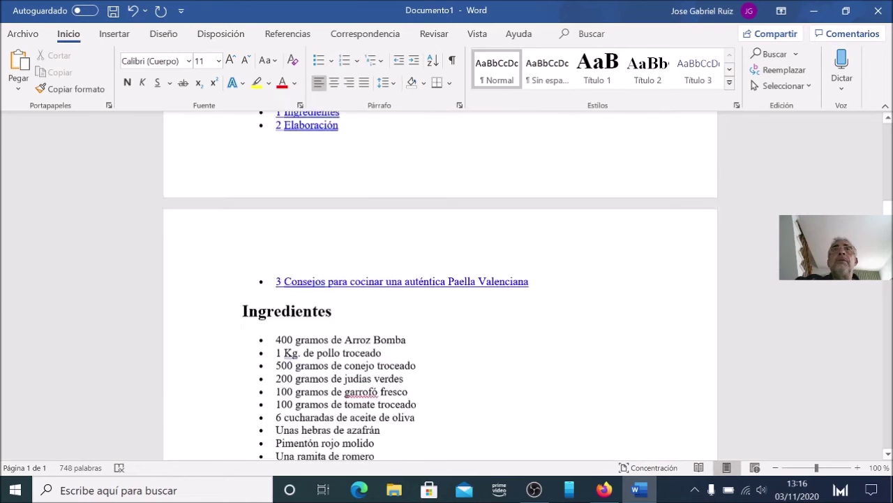
{"action": "scroll", "coordinate": [448, 230], "scroll_direction": "up", "scroll_amount": 20}
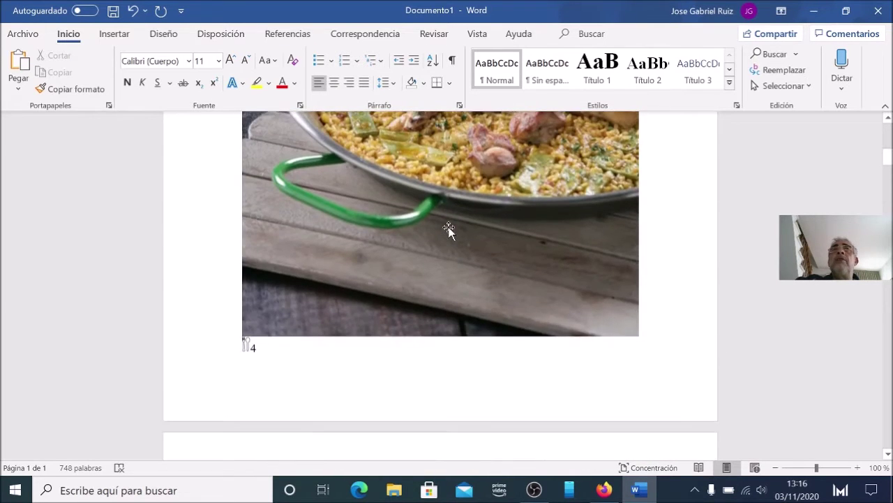
{"action": "scroll", "coordinate": [450, 230], "scroll_direction": "up", "scroll_amount": 5}
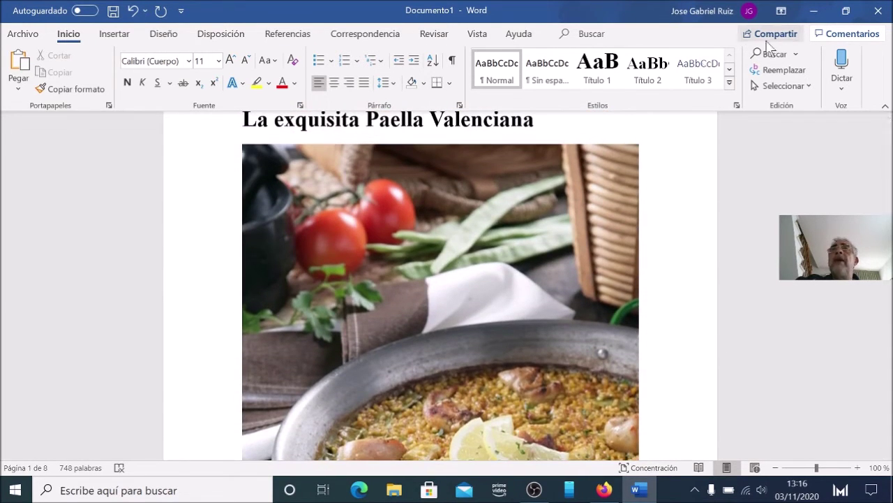
Minimize Word, open OpenOffice 4.1.7, and create a new text document in a maximized window.
{"action": "left_click", "coordinate": [811, 11]}
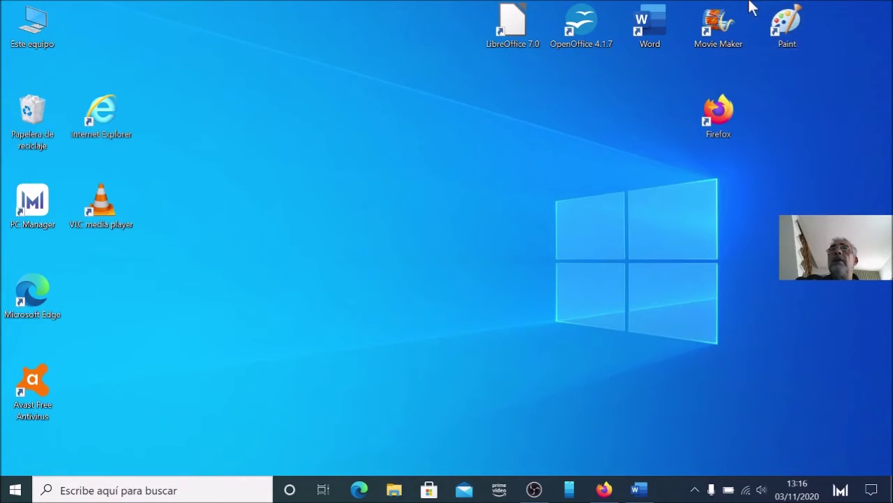
{"action": "double_click", "coordinate": [584, 28]}
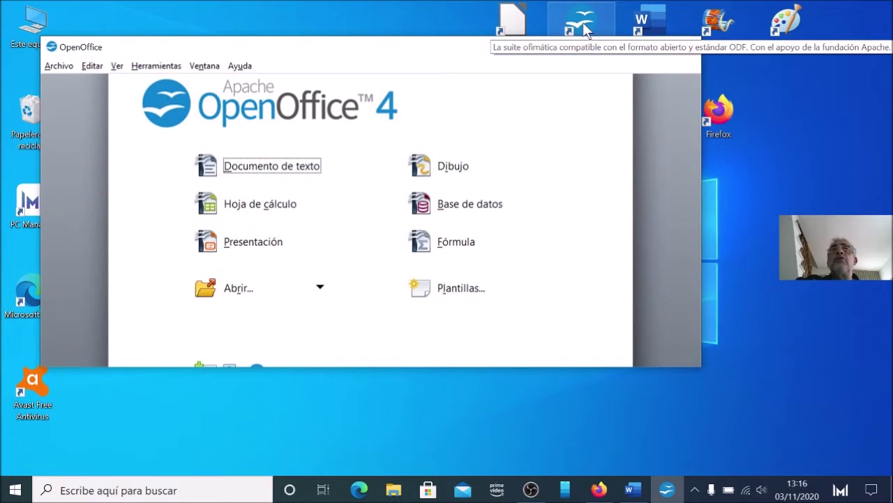
{"action": "left_click", "coordinate": [270, 170]}
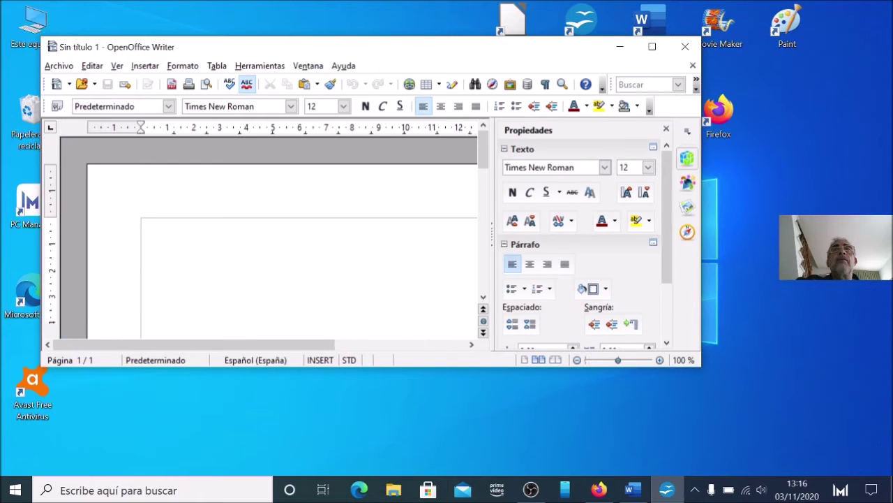
{"action": "left_click", "coordinate": [652, 47]}
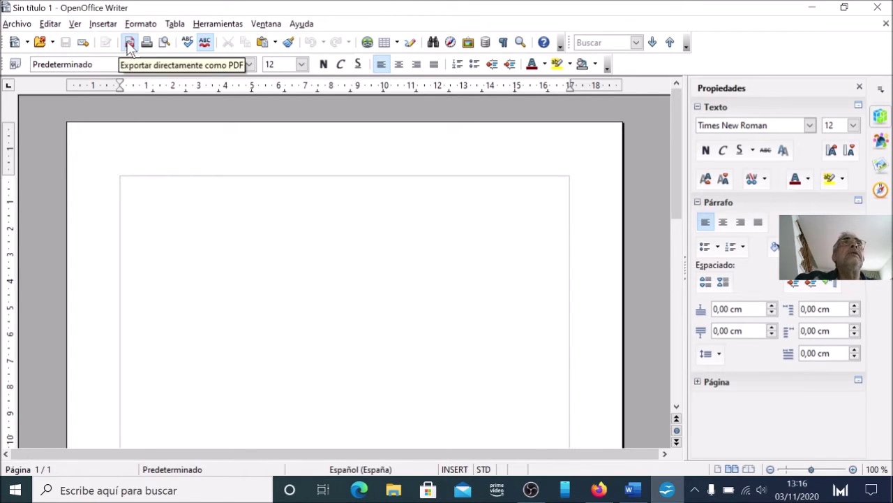
Paste the copied paella recipe into the empty OpenOffice Writer document.
{"action": "left_click", "coordinate": [51, 24]}
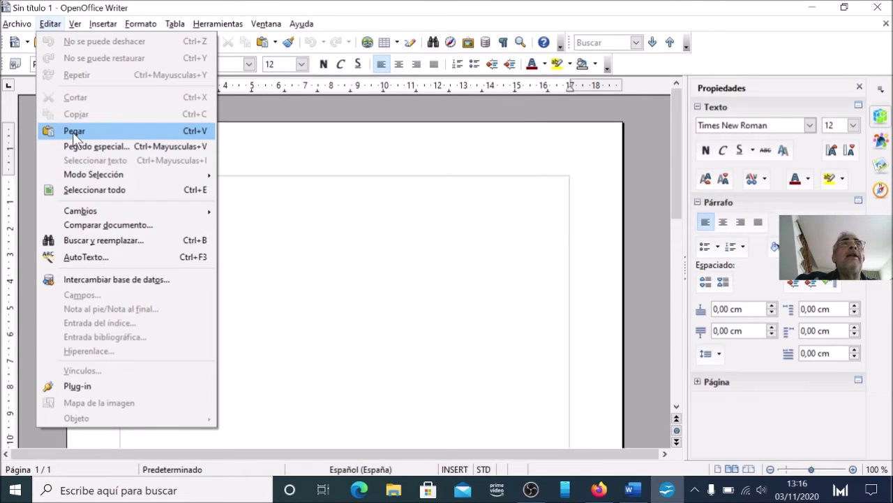
{"action": "left_click", "coordinate": [472, 283]}
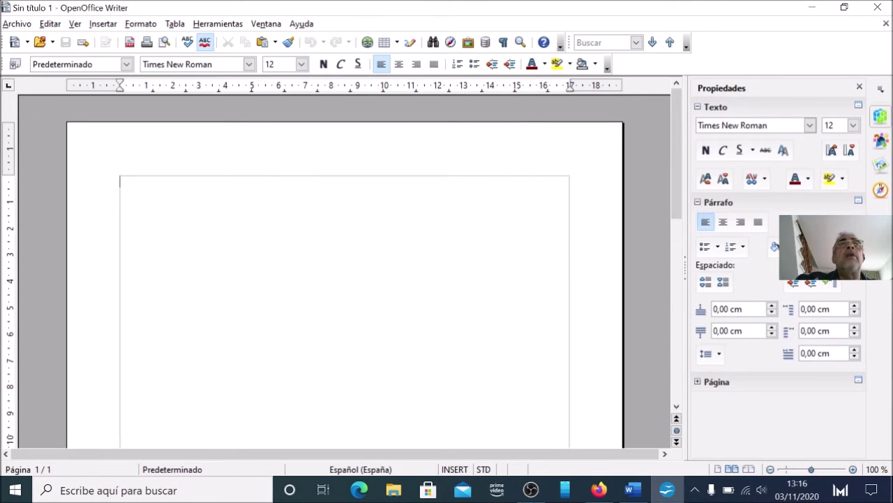
{"action": "right_click", "coordinate": [200, 198]}
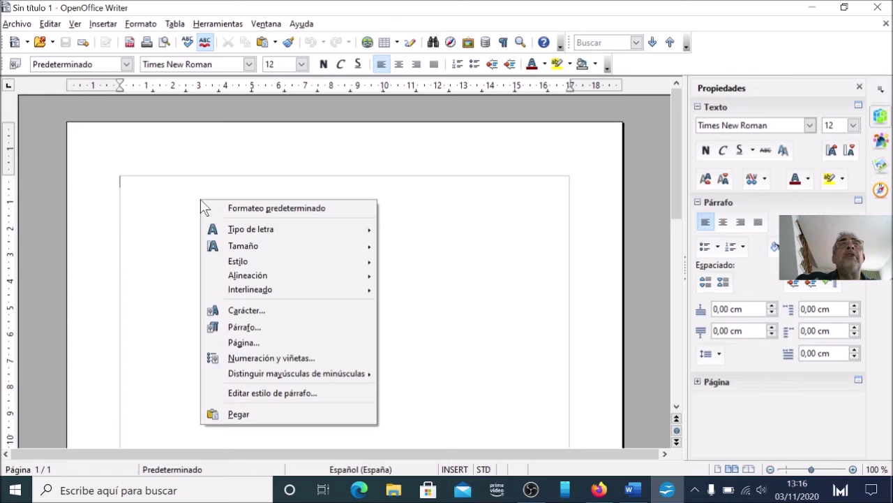
{"action": "left_click", "coordinate": [251, 415]}
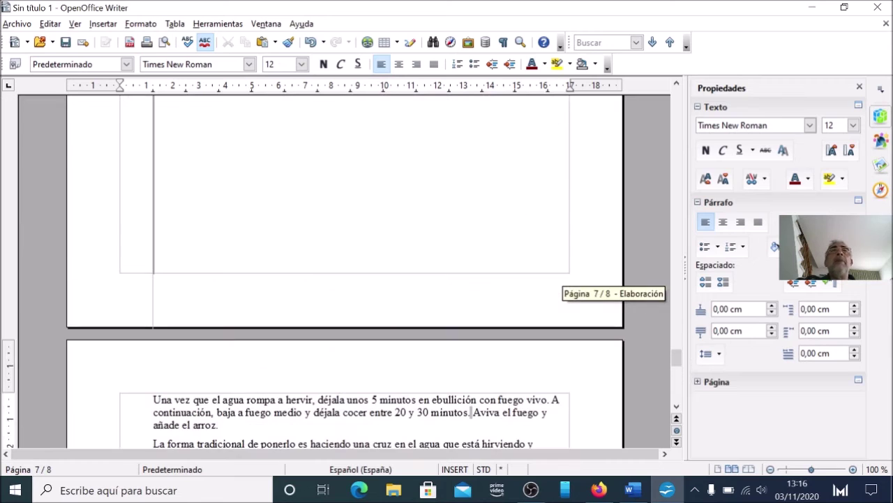
Examine the pasted recipe in Writer, including the title, the Arroz Bomba La Fallera image frame and the Ingredientes list.
{"action": "left_click_drag", "start_coordinate": [676, 306], "coordinate": [676, 197]}
{"action": "scroll", "coordinate": [486, 303], "scroll_direction": "up", "scroll_amount": 10}
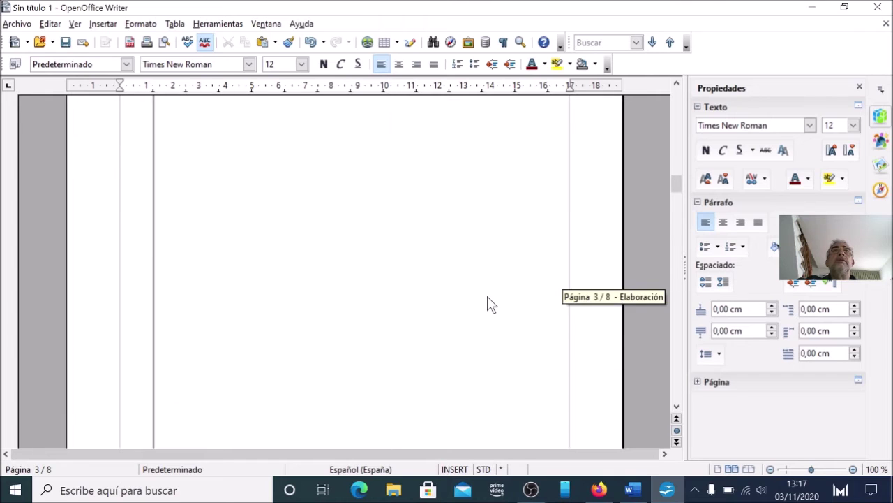
{"action": "scroll", "coordinate": [486, 303], "scroll_direction": "up", "scroll_amount": 10}
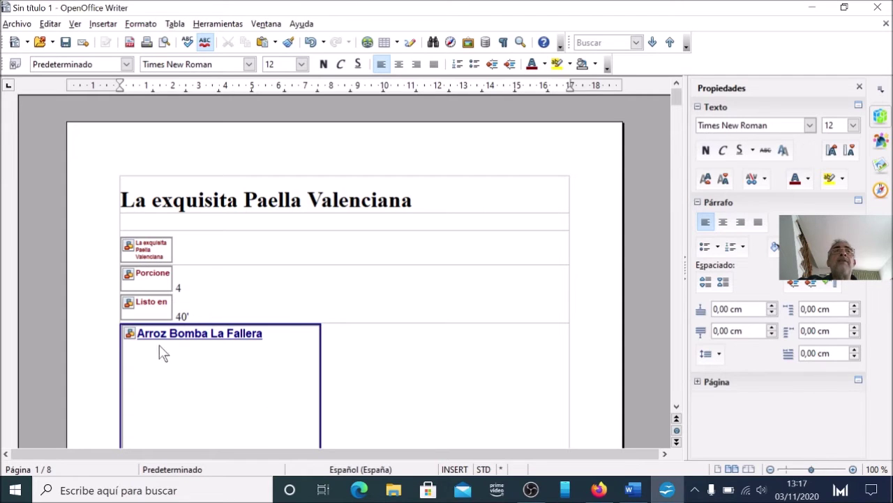
{"action": "scroll", "coordinate": [254, 267], "scroll_direction": "down", "scroll_amount": 5}
{"action": "left_click", "coordinate": [253, 268]}
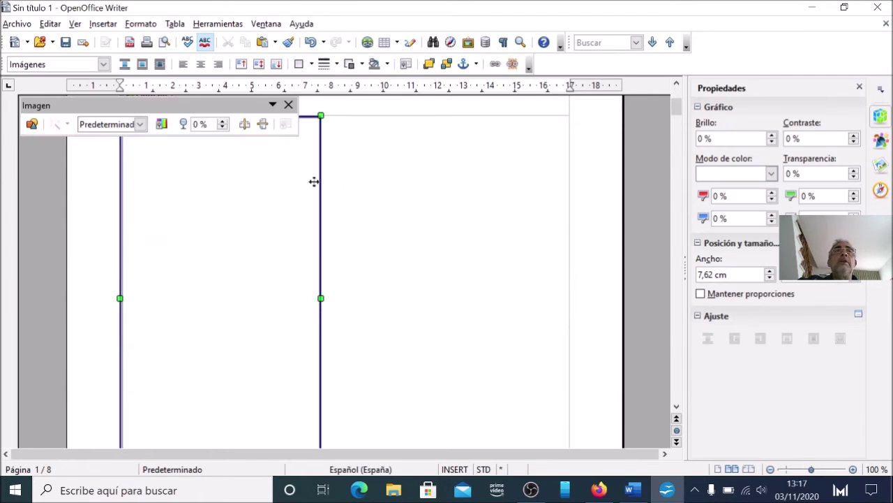
{"action": "scroll", "coordinate": [312, 126], "scroll_direction": "down", "scroll_amount": 1}
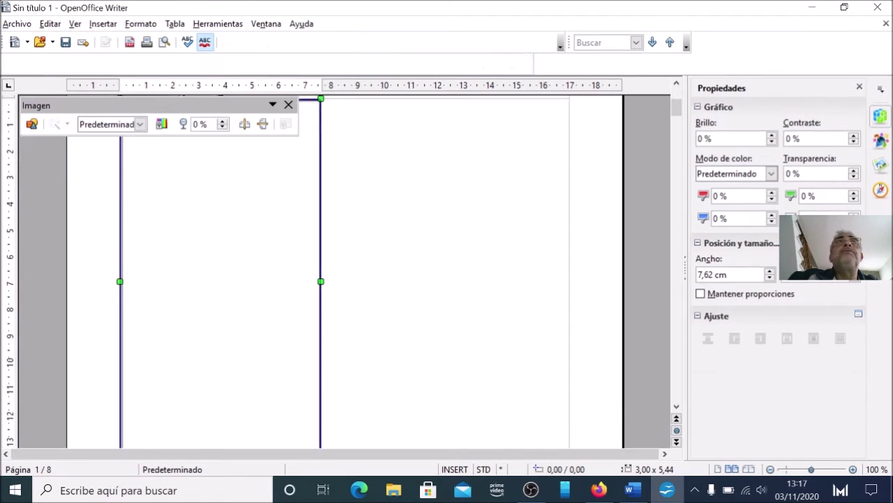
{"action": "key", "text": "Escape"}
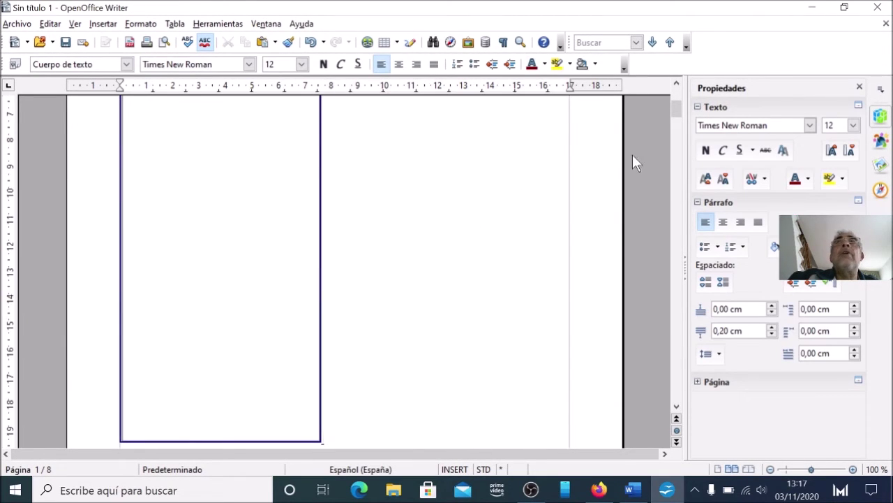
{"action": "scroll", "coordinate": [634, 154], "scroll_direction": "down", "scroll_amount": 10}
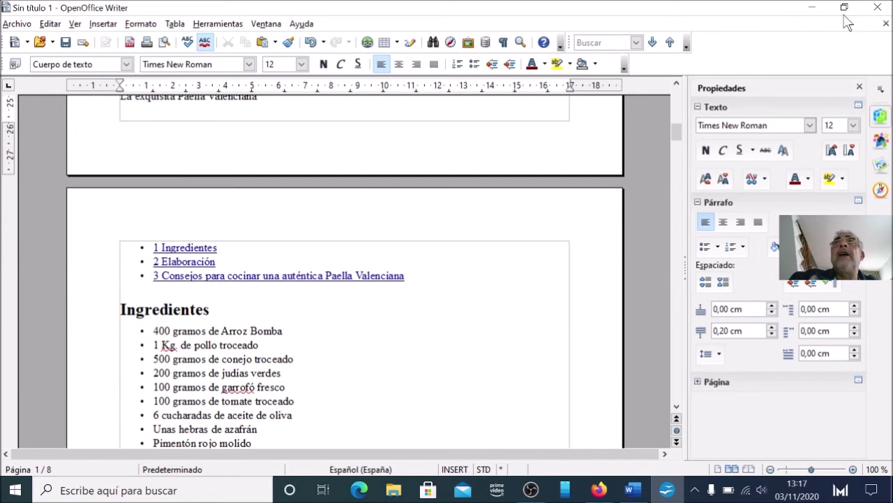
Close the OpenOffice document without saving, open LibreOffice 7.0, and create a new Writer document, dismissing the tip of the day.
{"action": "left_click", "coordinate": [877, 9]}
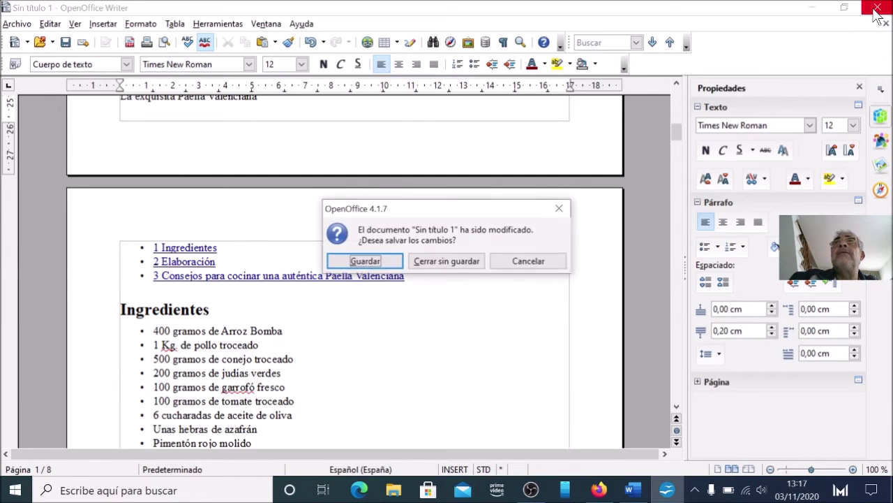
{"action": "left_click", "coordinate": [455, 263]}
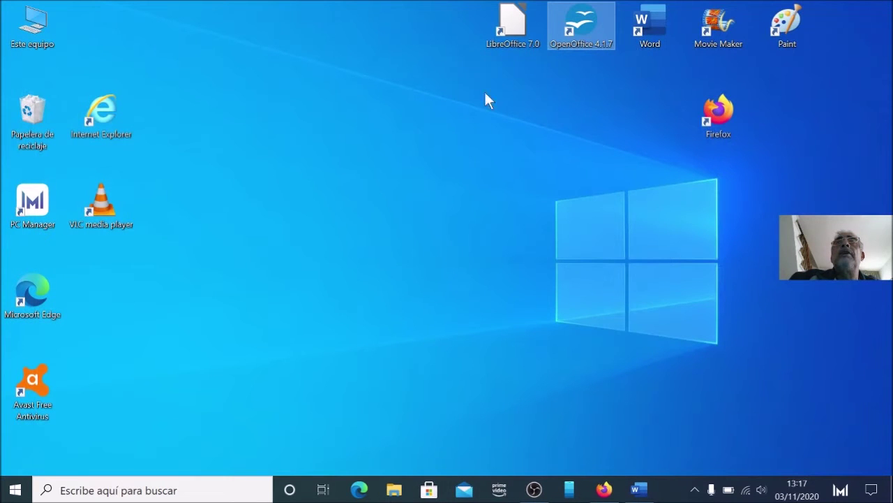
{"action": "left_click", "coordinate": [517, 28]}
{"action": "double_click", "coordinate": [518, 28]}
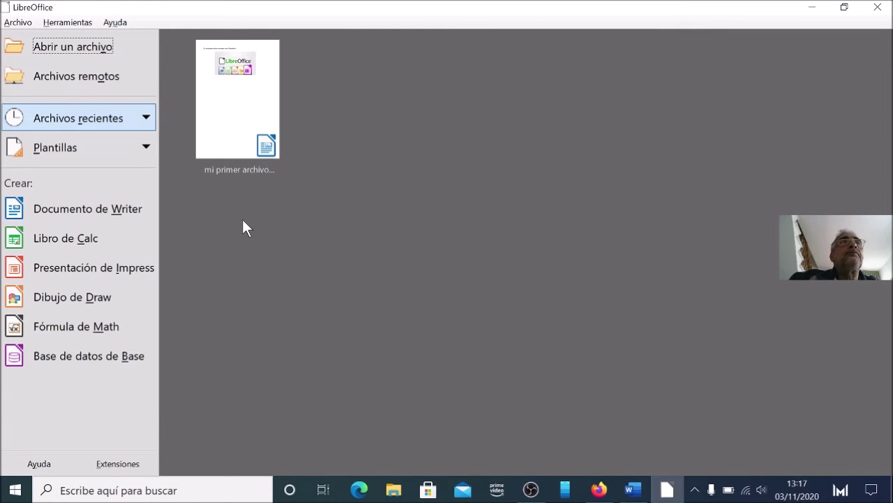
{"action": "left_click", "coordinate": [82, 216]}
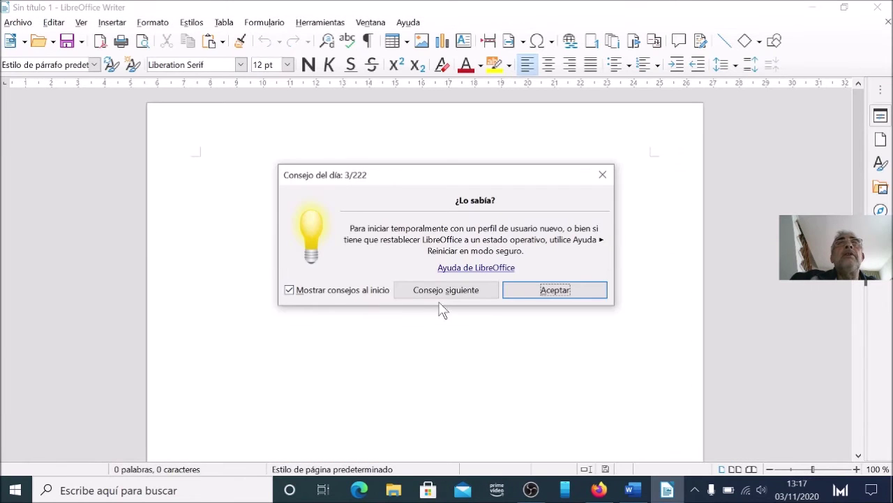
{"action": "left_click", "coordinate": [555, 289]}
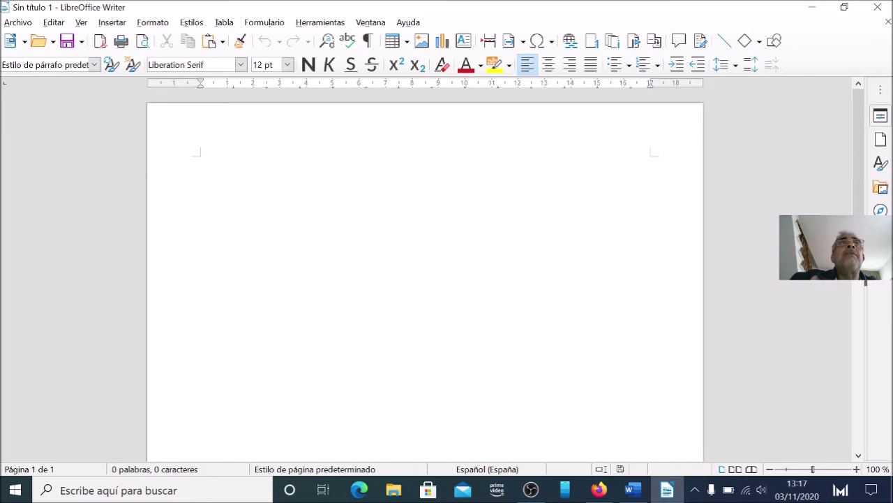
{"action": "left_click", "coordinate": [50, 23]}
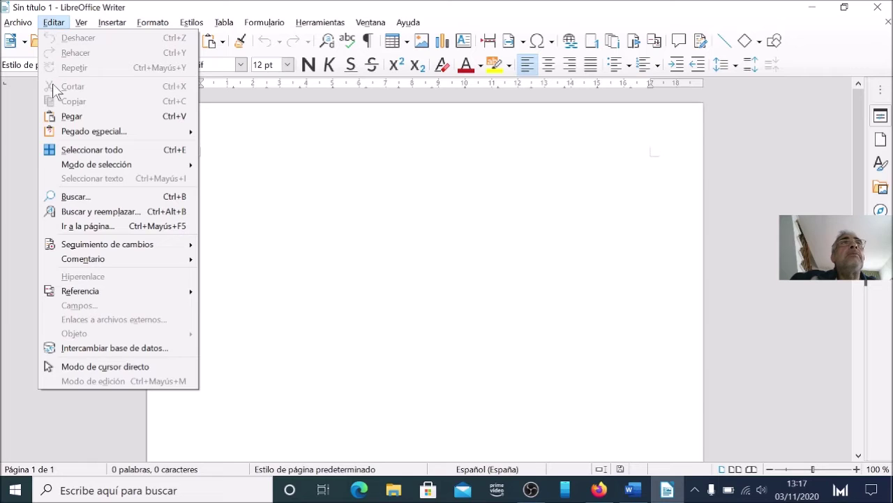
{"action": "mouse_move", "coordinate": [72, 136]}
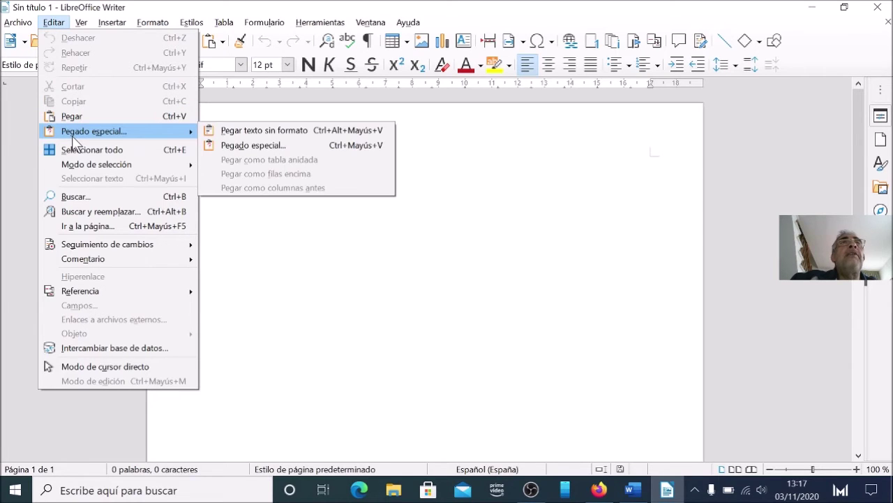
{"action": "left_click", "coordinate": [271, 147]}
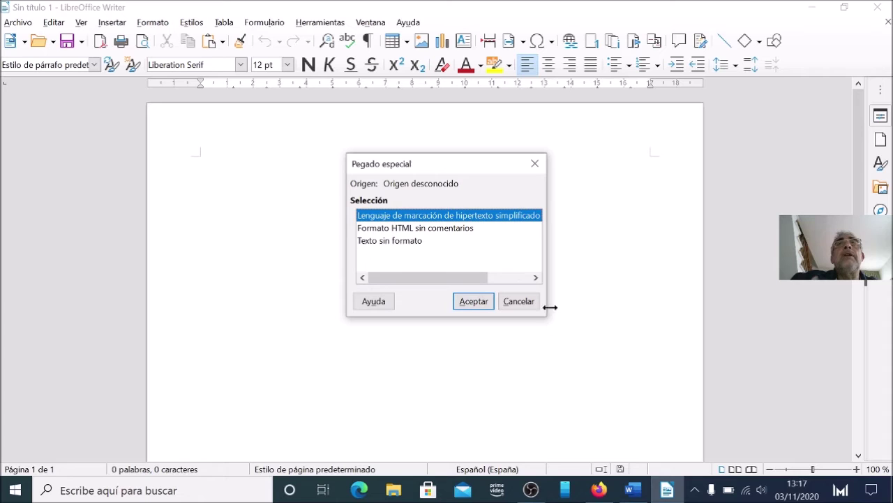
{"action": "left_click", "coordinate": [524, 304]}
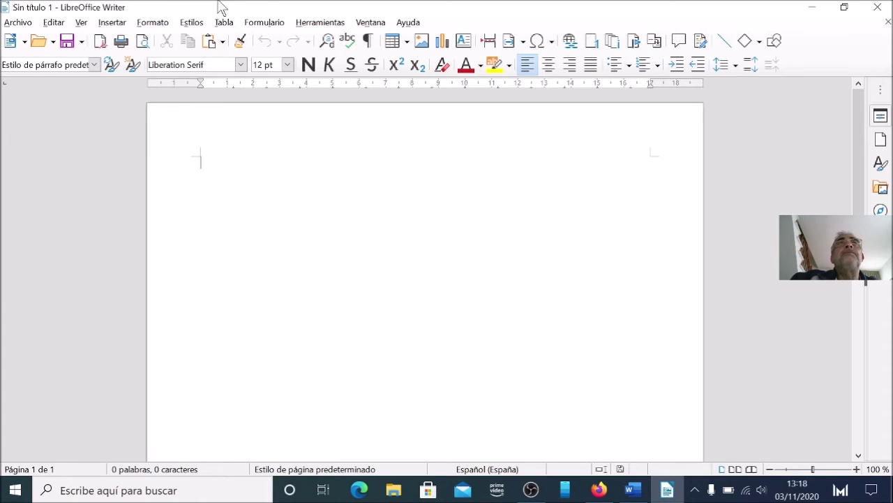
Paste the copied paella recipe into the empty LibreOffice Writer document.
{"action": "left_click", "coordinate": [58, 26]}
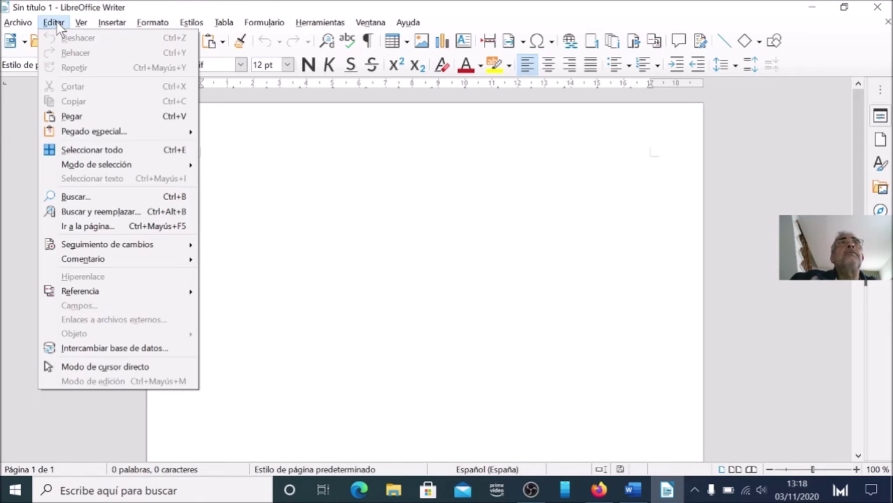
{"action": "left_click", "coordinate": [79, 118]}
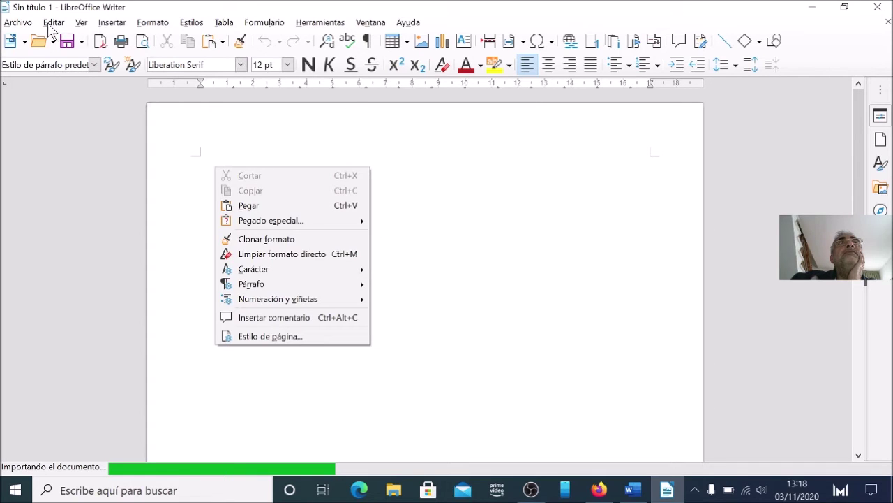
{"action": "left_click", "coordinate": [473, 363]}
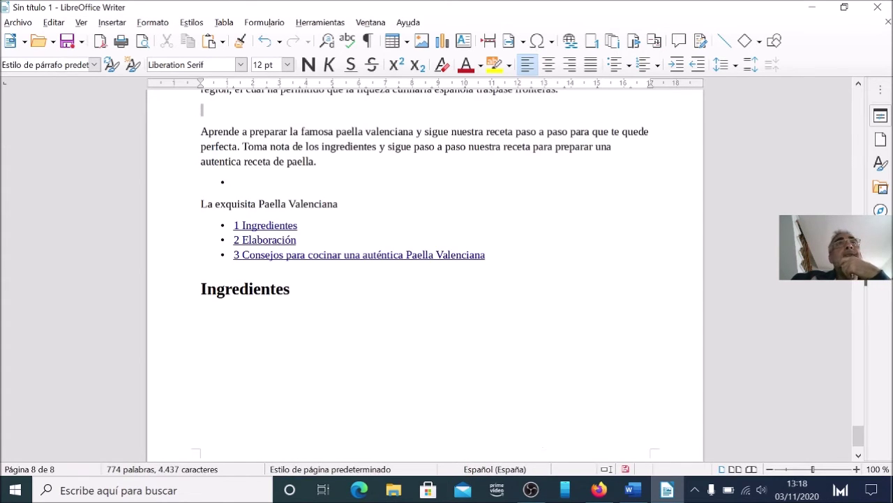
Shrink the oversized grated tomato photo in the Elaboración part of the recipe proportionally to about 3.40 × 3.40.
{"action": "scroll", "coordinate": [425, 272], "scroll_direction": "up", "scroll_amount": 10}
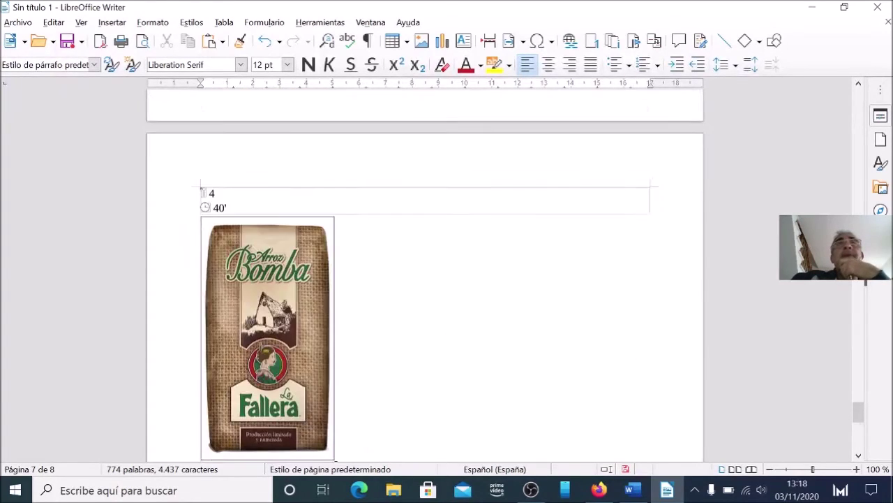
{"action": "scroll", "coordinate": [425, 276], "scroll_direction": "up", "scroll_amount": 15}
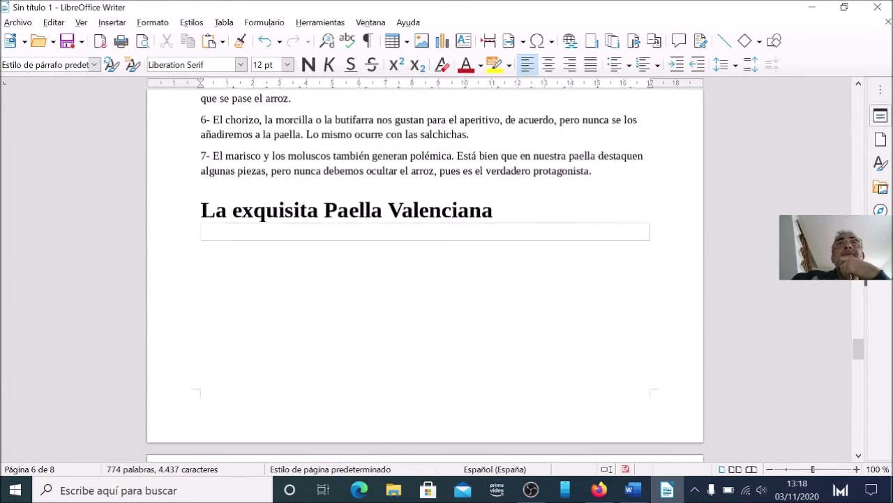
{"action": "scroll", "coordinate": [553, 425], "scroll_direction": "up", "scroll_amount": 15}
{"action": "scroll", "coordinate": [552, 426], "scroll_direction": "up", "scroll_amount": 15}
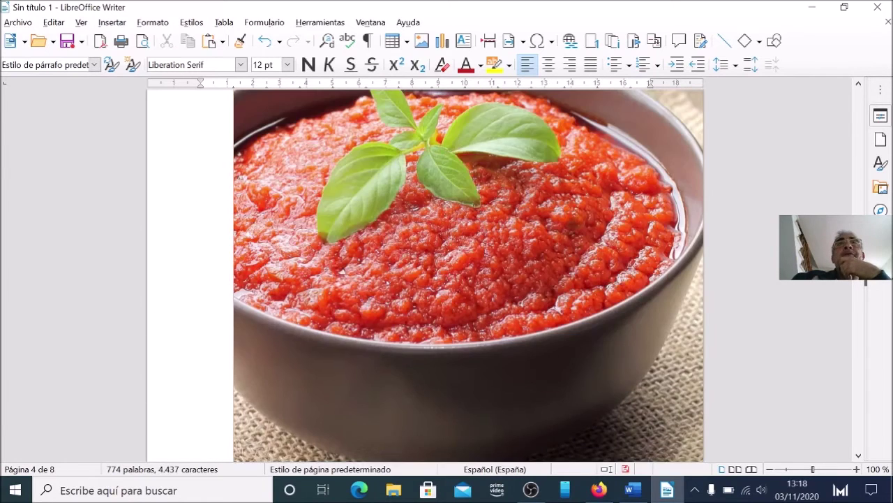
{"action": "scroll", "coordinate": [394, 288], "scroll_direction": "up", "scroll_amount": 2}
{"action": "left_click", "coordinate": [438, 276]}
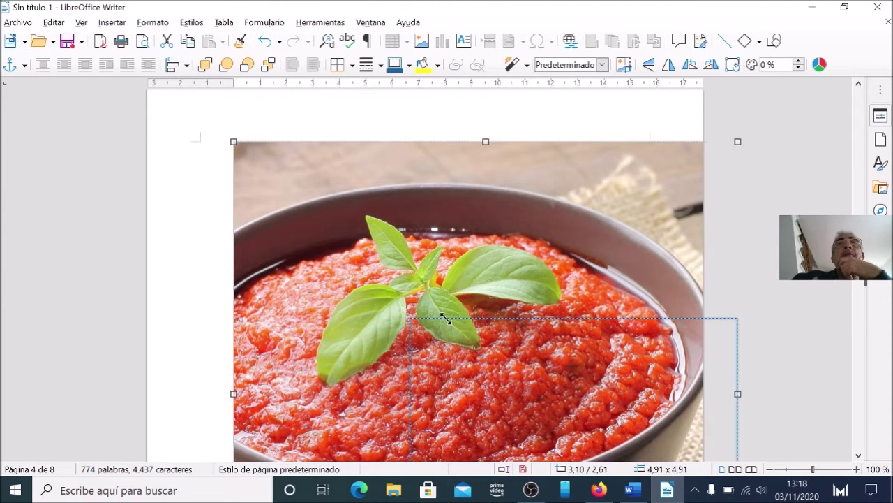
{"action": "key", "text": "Delete"}
{"action": "scroll", "coordinate": [412, 316], "scroll_direction": "up", "scroll_amount": 5}
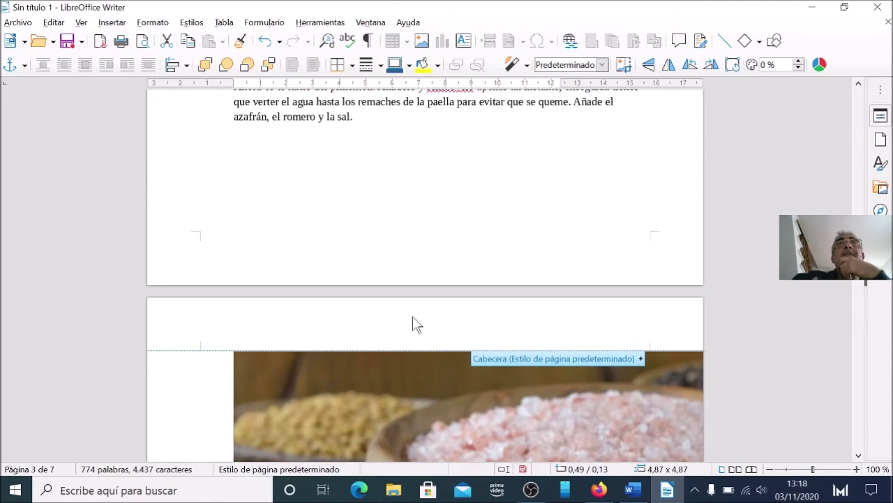
{"action": "key", "text": "ctrl+z"}
{"action": "scroll", "coordinate": [413, 316], "scroll_direction": "up", "scroll_amount": 5}
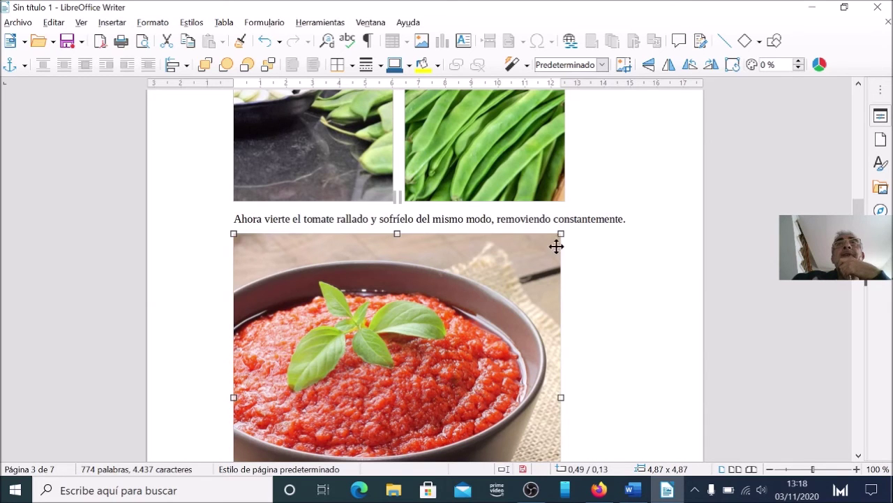
{"action": "left_click_drag", "start_coordinate": [559, 234], "coordinate": [462, 234]}
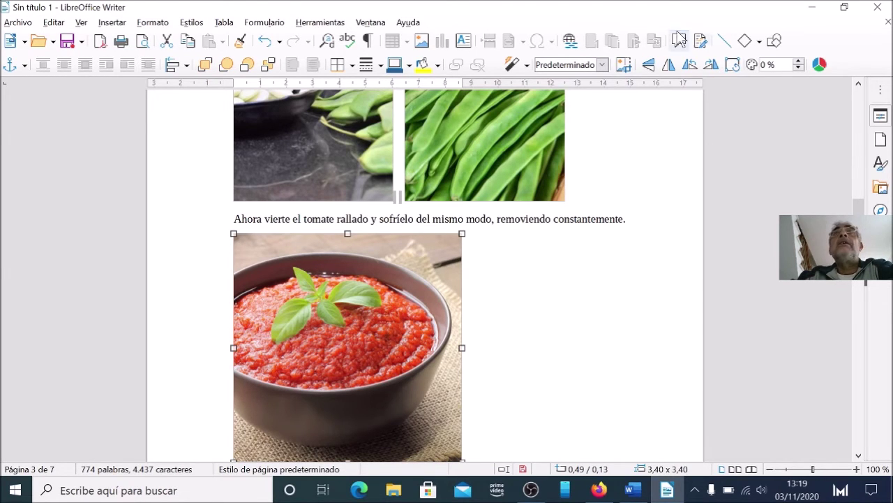
{"action": "left_click", "coordinate": [21, 28]}
{"action": "mouse_move", "coordinate": [47, 28]}
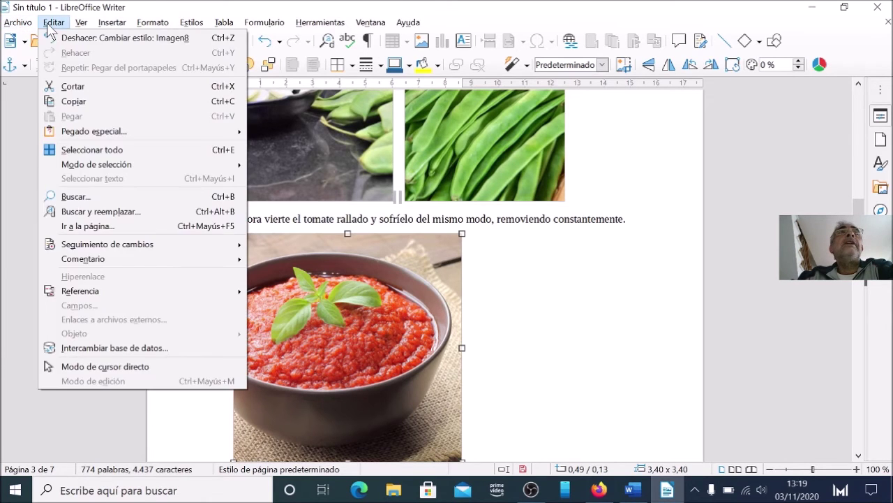
{"action": "left_click", "coordinate": [81, 23]}
{"action": "left_click", "coordinate": [112, 22]}
{"action": "key", "text": "Escape"}
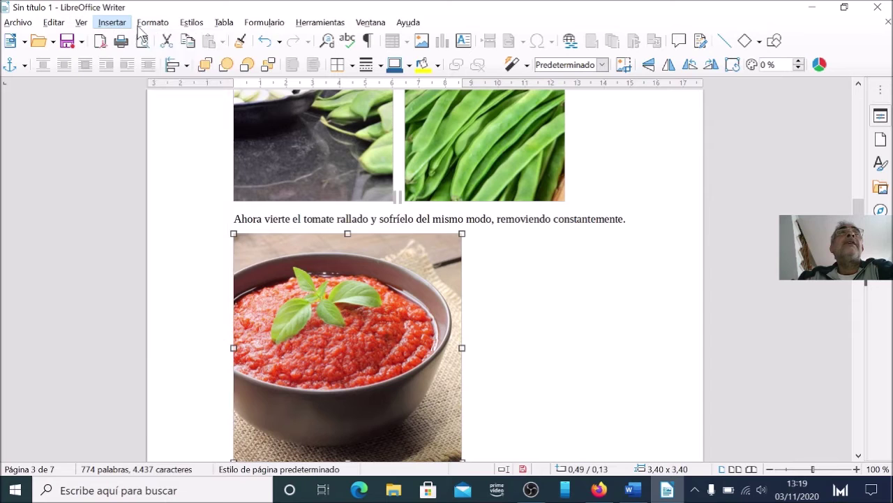
{"action": "left_click", "coordinate": [139, 28]}
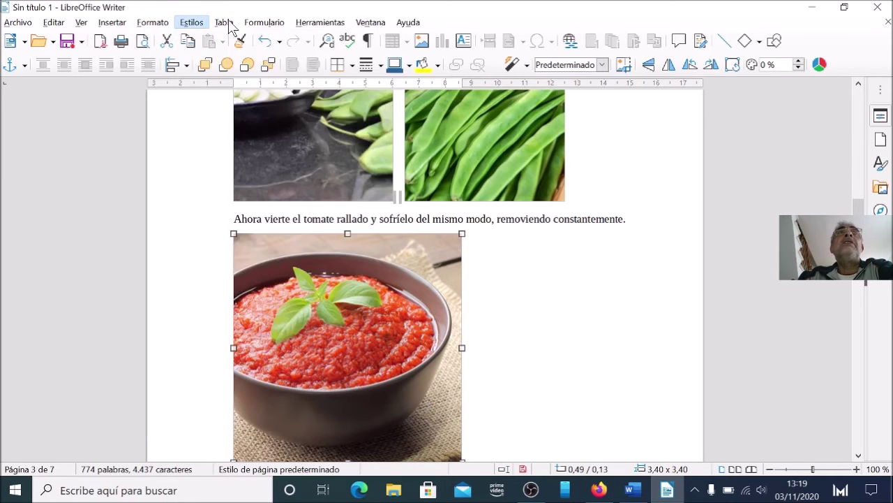
{"action": "left_click", "coordinate": [252, 28]}
{"action": "left_click", "coordinate": [310, 27]}
{"action": "left_click", "coordinate": [335, 29]}
{"action": "left_click", "coordinate": [383, 26]}
{"action": "mouse_move", "coordinate": [411, 22]}
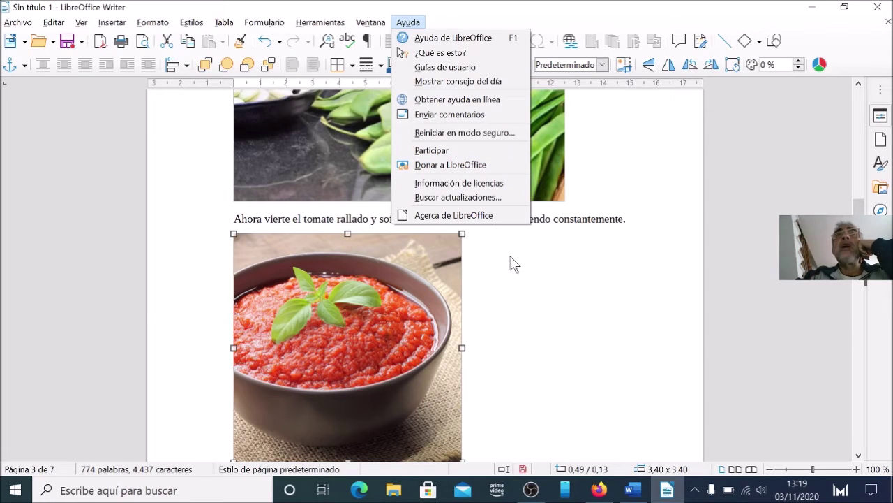
Close the LibreOffice document without saving it and switch to the recipe document in Word.
{"action": "left_click", "coordinate": [874, 9]}
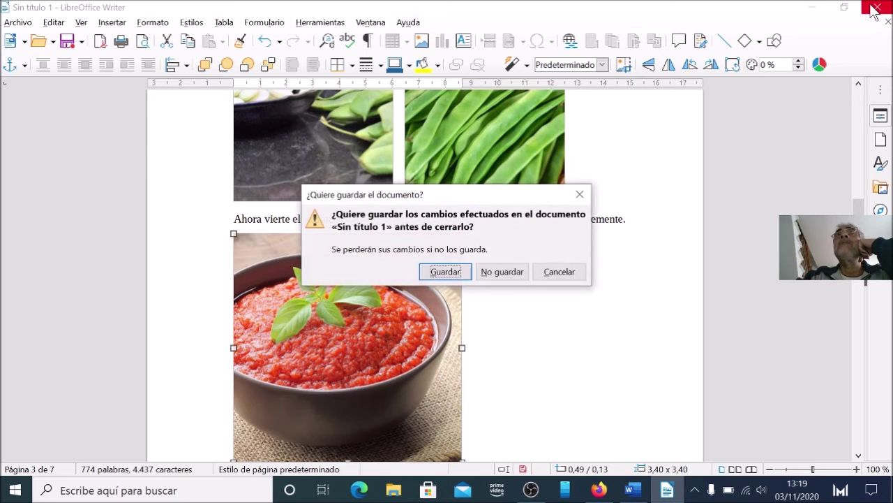
{"action": "left_click", "coordinate": [505, 274]}
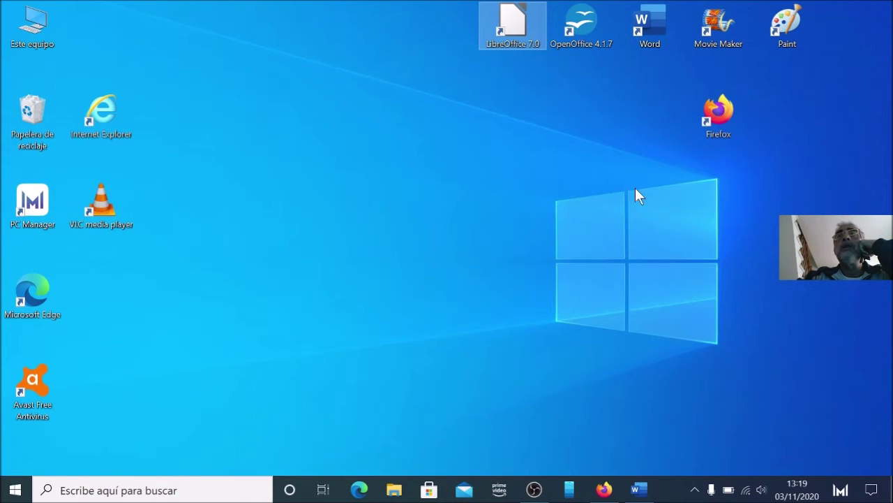
{"action": "left_click", "coordinate": [635, 491]}
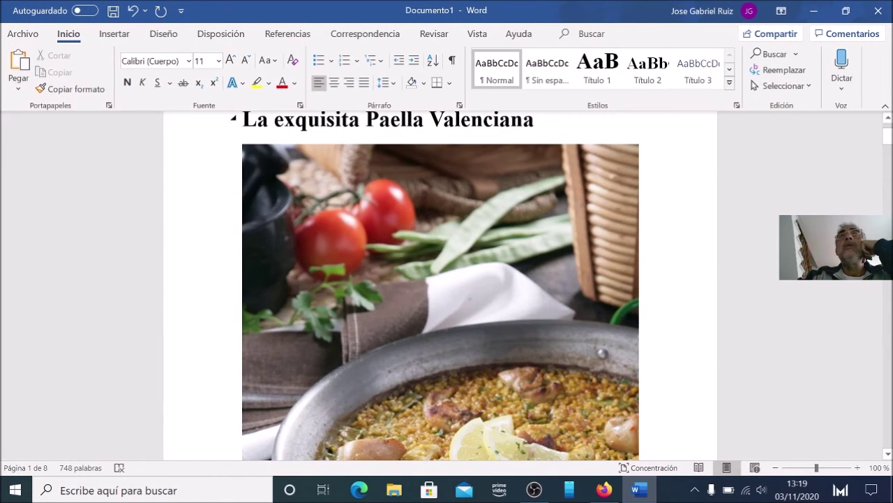
Shrink the large paella photo under the title proportionally to less than half its original width.
{"action": "scroll", "coordinate": [443, 362], "scroll_direction": "up", "scroll_amount": 2}
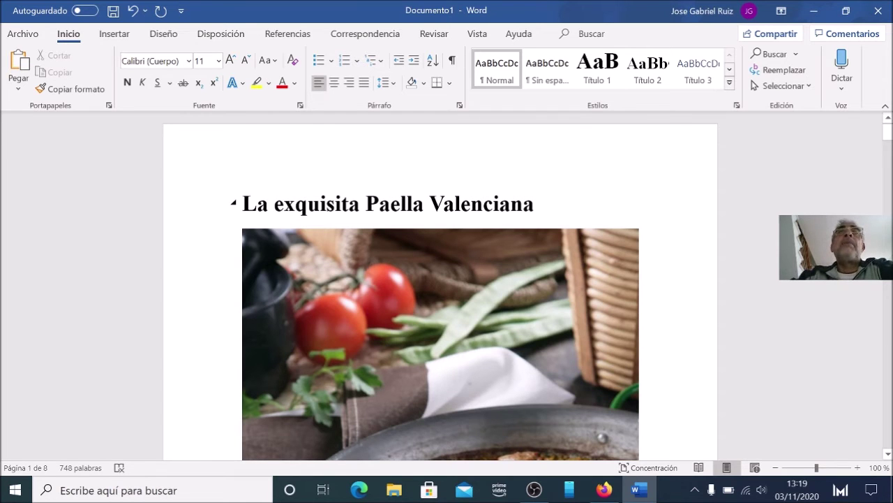
{"action": "scroll", "coordinate": [448, 228], "scroll_direction": "down", "scroll_amount": 10}
{"action": "scroll", "coordinate": [447, 228], "scroll_direction": "down", "scroll_amount": 3}
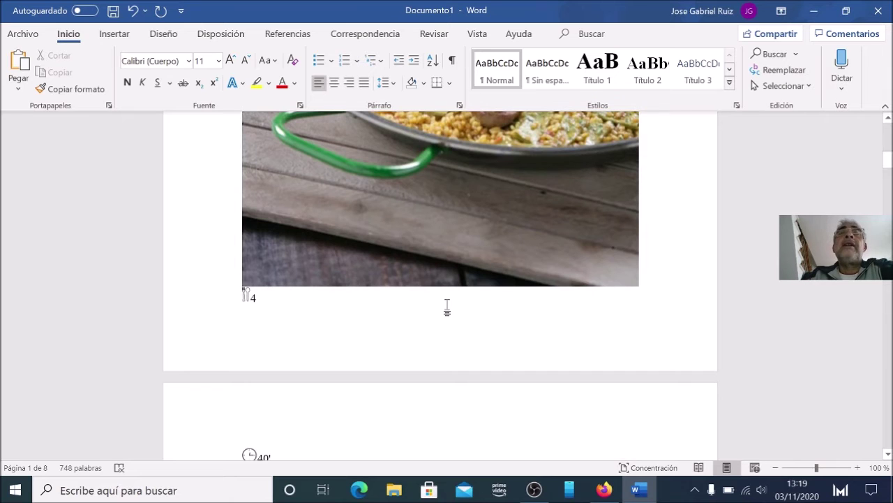
{"action": "scroll", "coordinate": [429, 252], "scroll_direction": "up", "scroll_amount": 6}
{"action": "scroll", "coordinate": [428, 252], "scroll_direction": "up", "scroll_amount": 6}
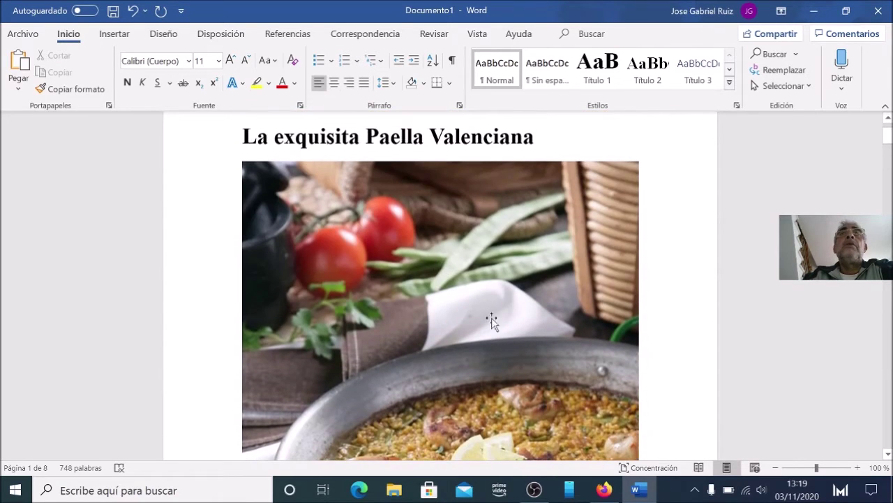
{"action": "left_click", "coordinate": [443, 217]}
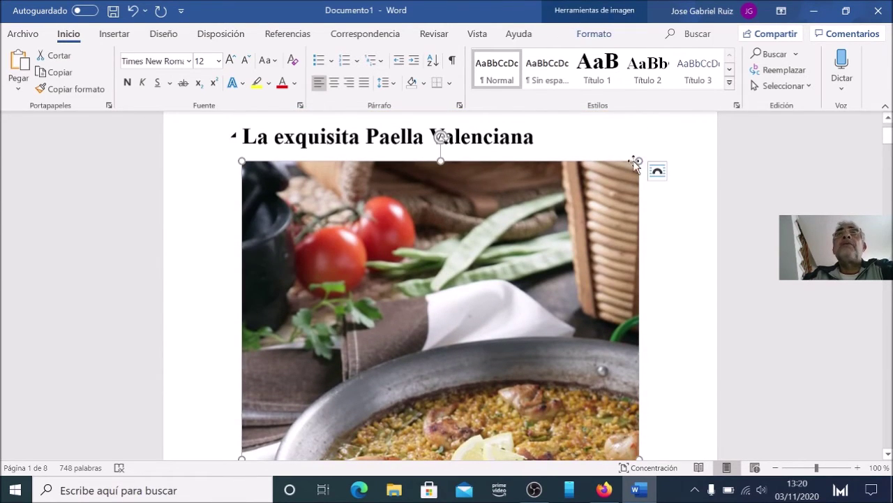
{"action": "left_click_drag", "start_coordinate": [640, 162], "coordinate": [325, 453]}
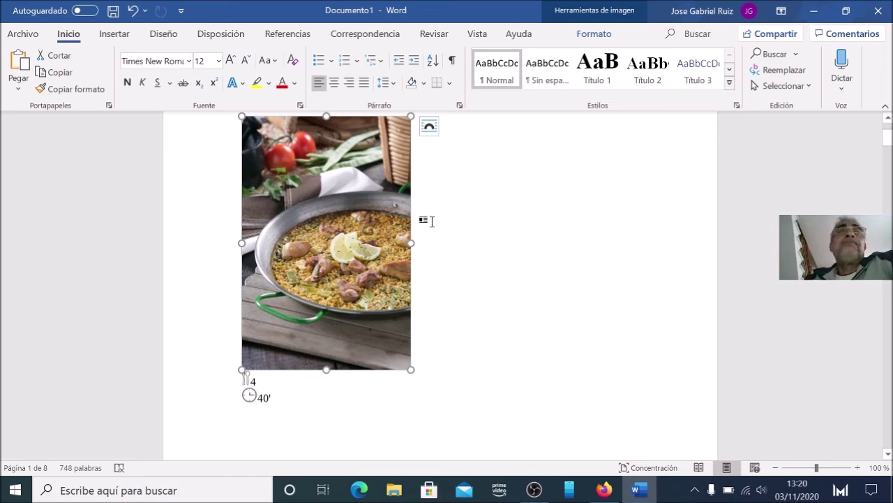
Delete the servings and cooking-time lines (4 and 40') with their icons below the paella photo.
{"action": "left_click", "coordinate": [252, 400]}
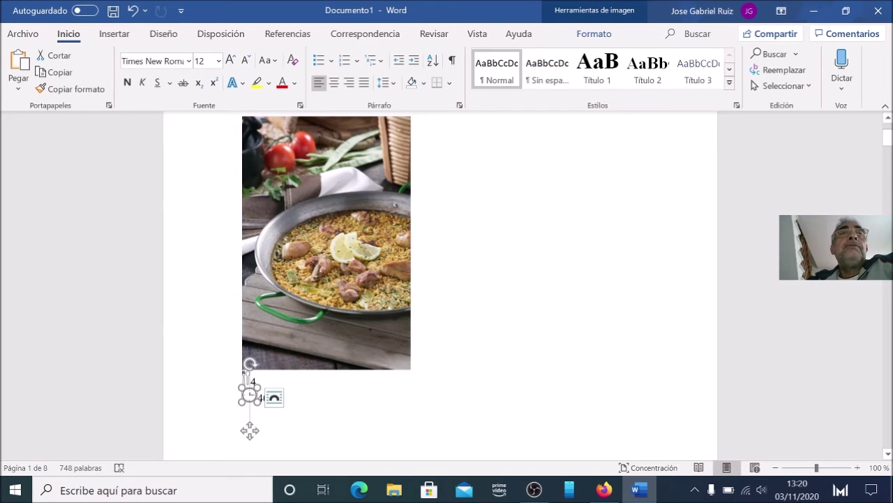
{"action": "scroll", "coordinate": [253, 333], "scroll_direction": "down", "scroll_amount": 2}
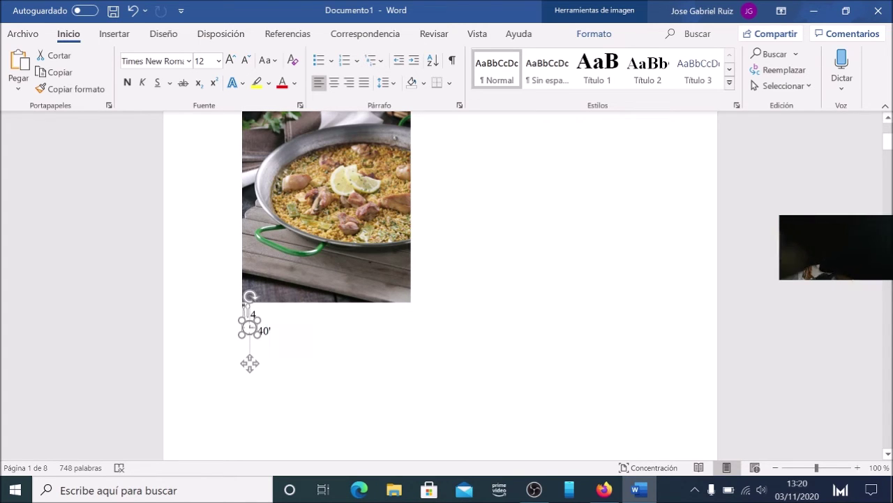
{"action": "key", "text": "Escape"}
{"action": "left_click_drag", "start_coordinate": [242, 308], "coordinate": [263, 328]}
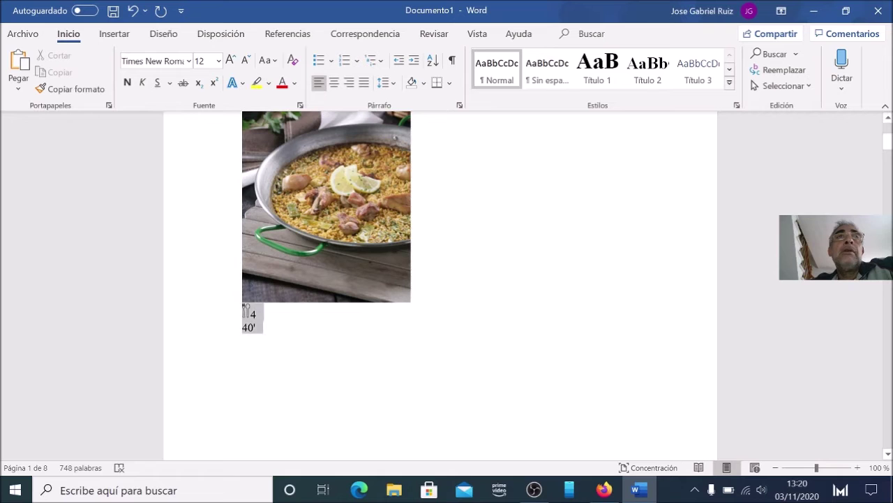
{"action": "key", "text": "Delete"}
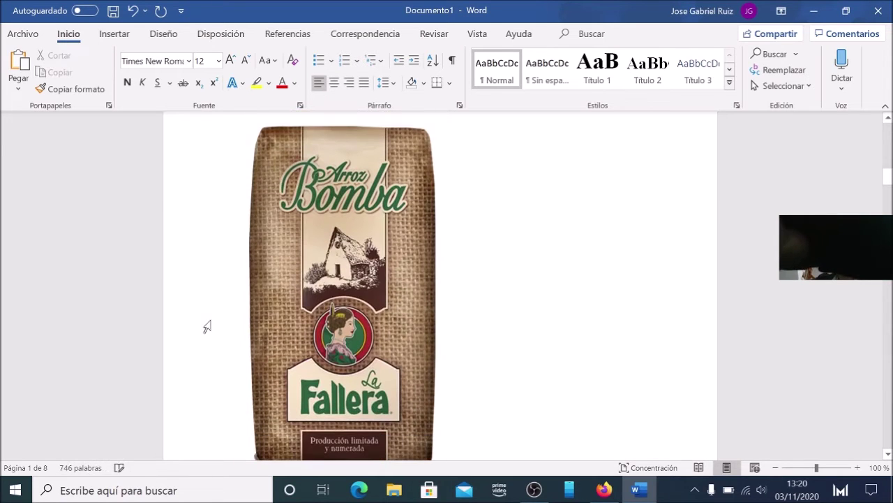
Shrink the Arroz Bomba bag photo below the paella photo proportionally to slightly under half its original width.
{"action": "scroll", "coordinate": [407, 309], "scroll_direction": "down", "scroll_amount": 5}
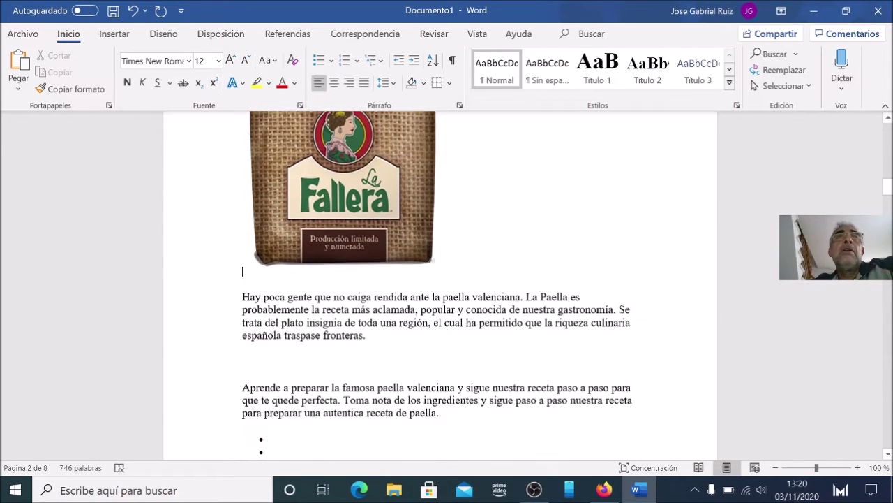
{"action": "scroll", "coordinate": [342, 254], "scroll_direction": "up", "scroll_amount": 5}
{"action": "left_click", "coordinate": [344, 255]}
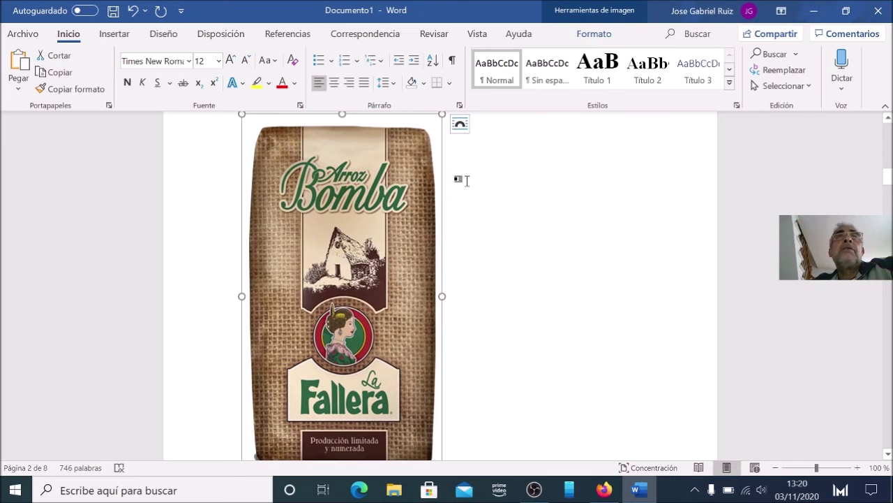
{"action": "scroll", "coordinate": [301, 265], "scroll_direction": "up", "scroll_amount": 1}
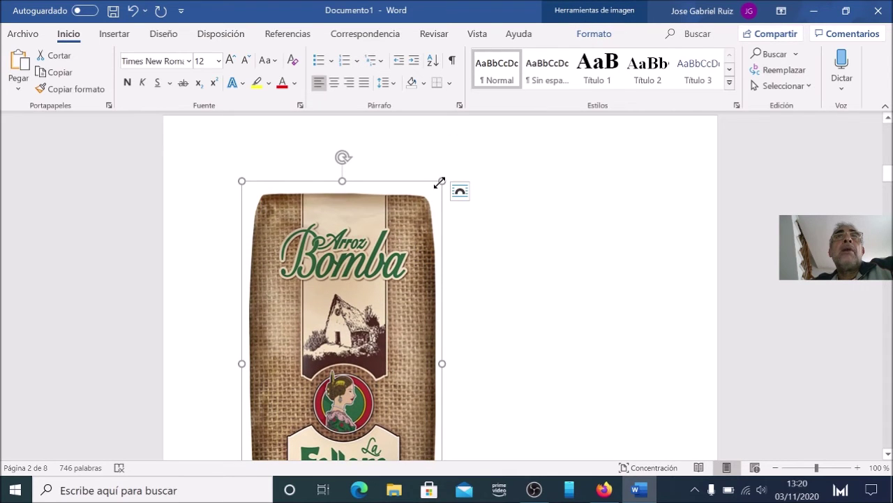
{"action": "left_click_drag", "start_coordinate": [440, 183], "coordinate": [333, 377]}
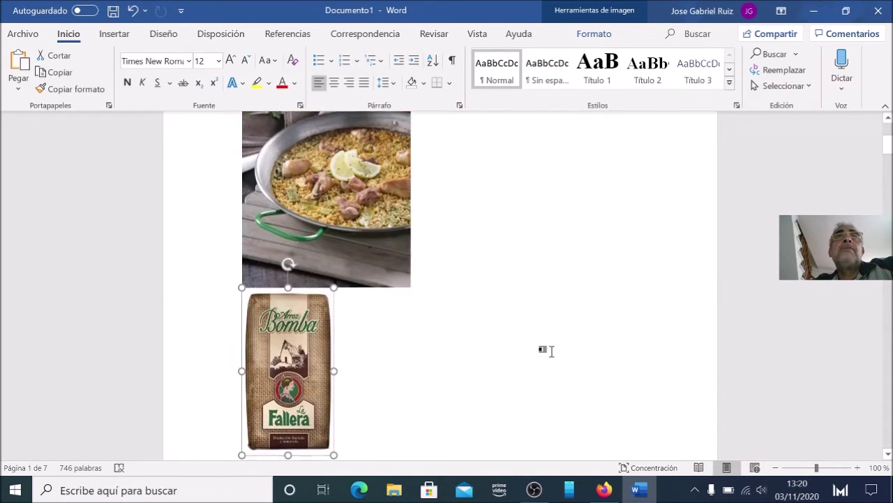
Place the rice bag photo beside the paella photo on the same line, with a wide gap between the two pictures.
{"action": "left_click_drag", "start_coordinate": [302, 370], "coordinate": [551, 262]}
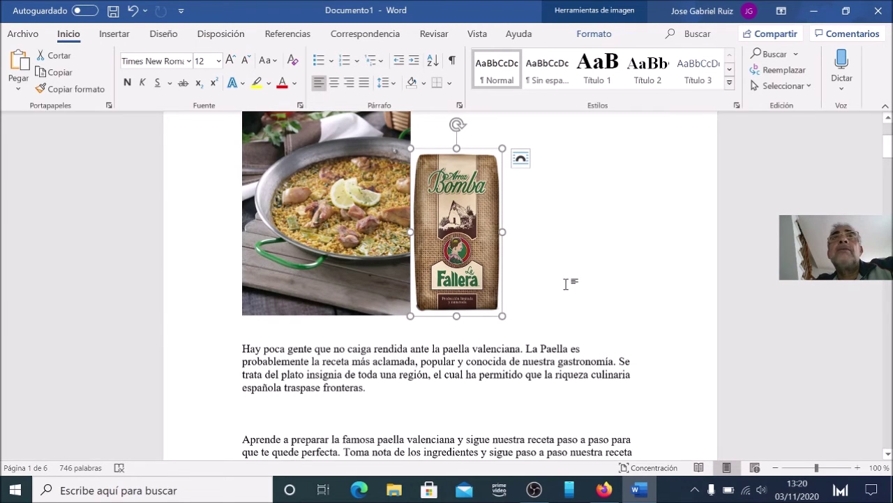
{"action": "left_click", "coordinate": [382, 300]}
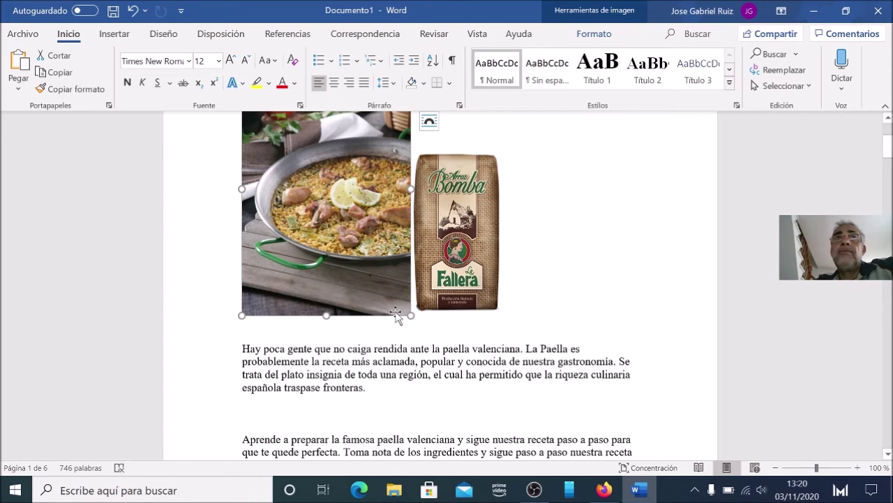
{"action": "key", "text": "Right"}
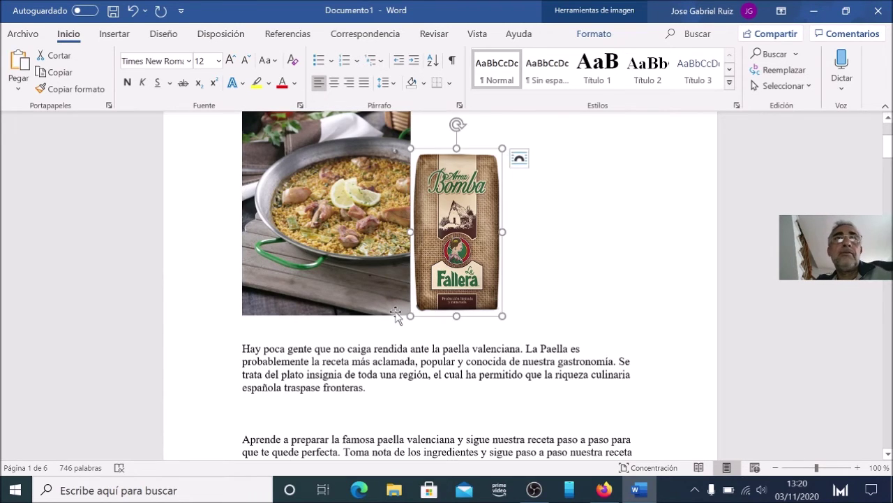
{"action": "key", "text": "Left"}
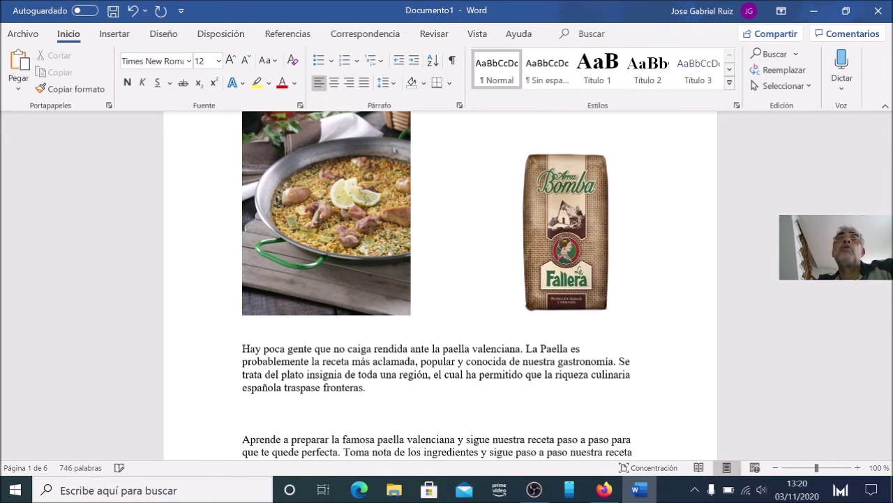
Shrink the paella photo under the title to about two thirds of its width, roughly matching the rice bag's height.
{"action": "scroll", "coordinate": [544, 219], "scroll_direction": "up", "scroll_amount": 5}
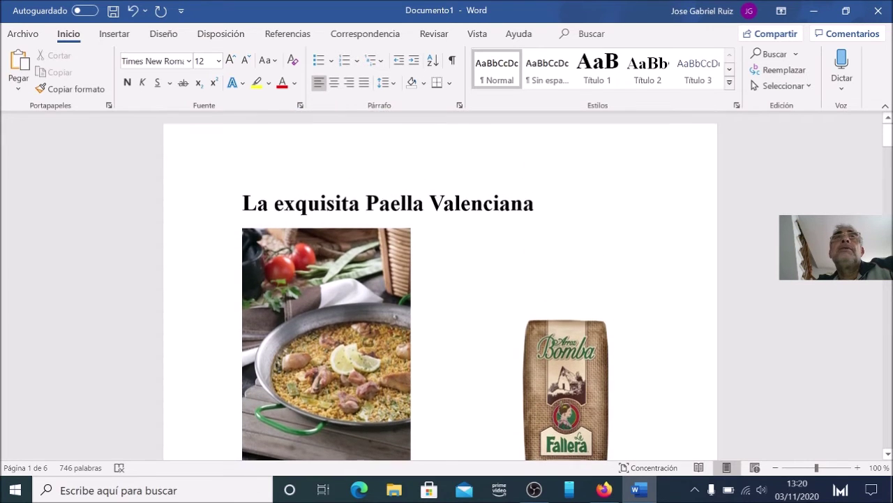
{"action": "left_click", "coordinate": [402, 267]}
{"action": "left_click_drag", "start_coordinate": [409, 231], "coordinate": [341, 247]}
{"action": "left_click_drag", "start_coordinate": [340, 321], "coordinate": [354, 313]}
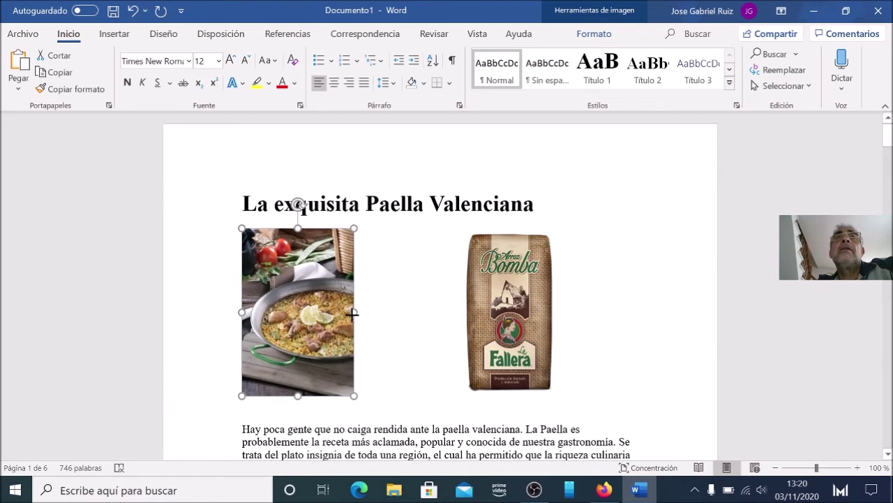
{"action": "left_click", "coordinate": [616, 289]}
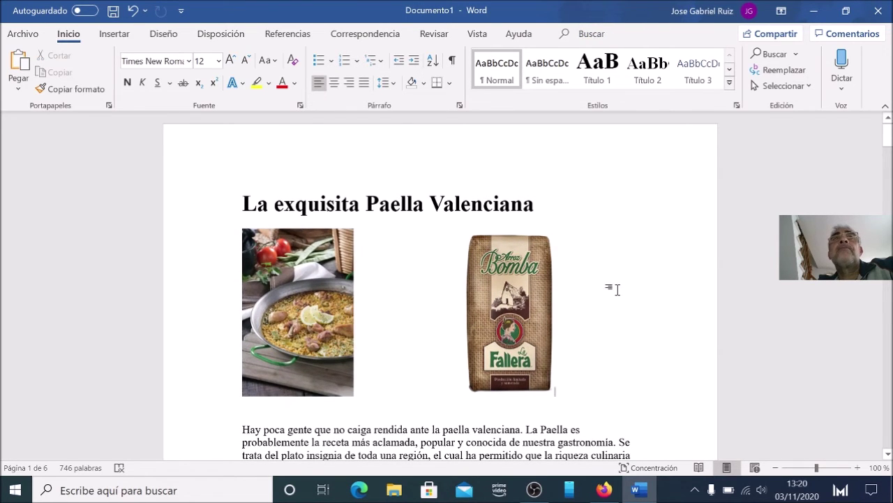
Delete the empty bullet points below the introductory paragraphs.
{"action": "scroll", "coordinate": [616, 289], "scroll_direction": "down", "scroll_amount": 6}
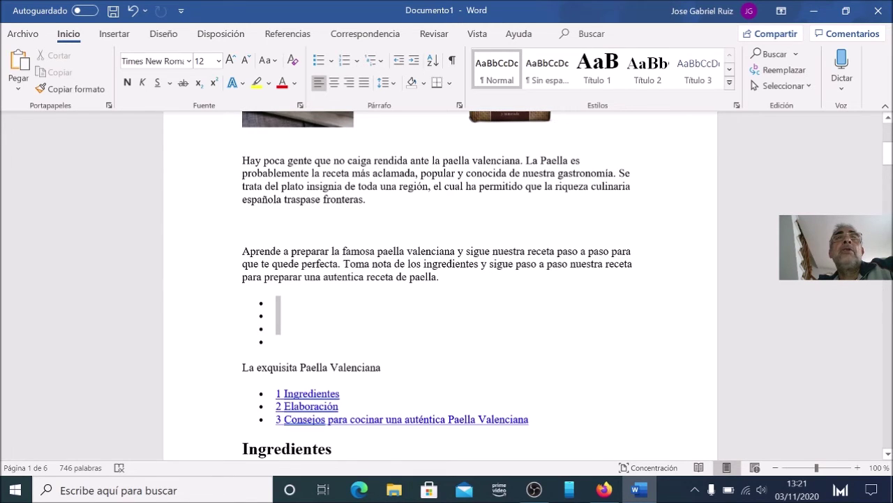
{"action": "key", "text": "BackSpace"}
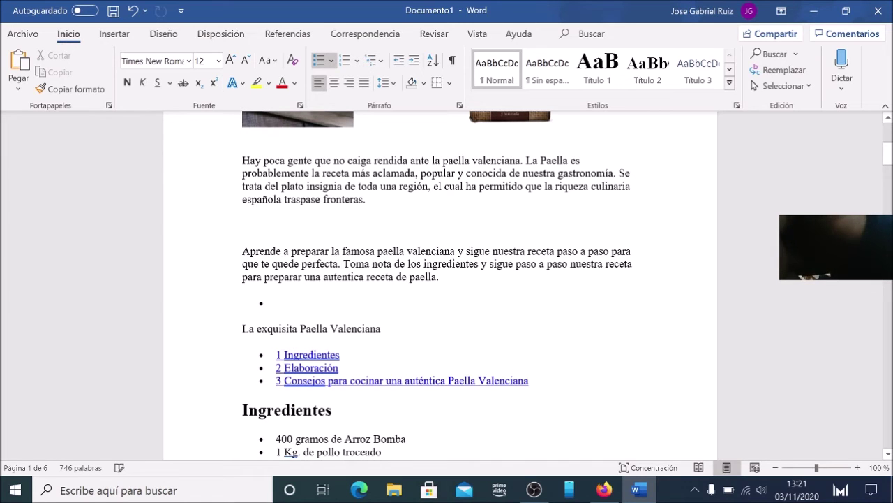
{"action": "key", "text": "BackSpace"}
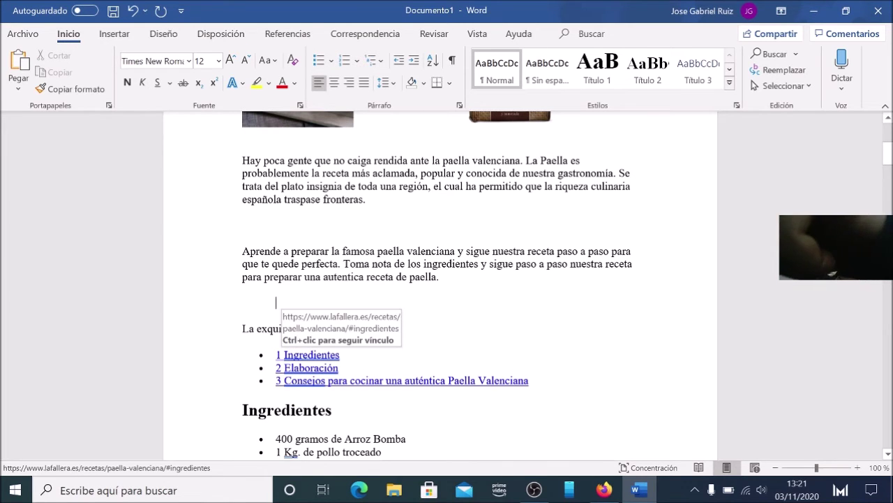
Delete the introductory paragraph starting "Aprende a preparar la famosa paella valenciana" together with the blank line left below it.
{"action": "scroll", "coordinate": [440, 280], "scroll_direction": "down", "scroll_amount": 4}
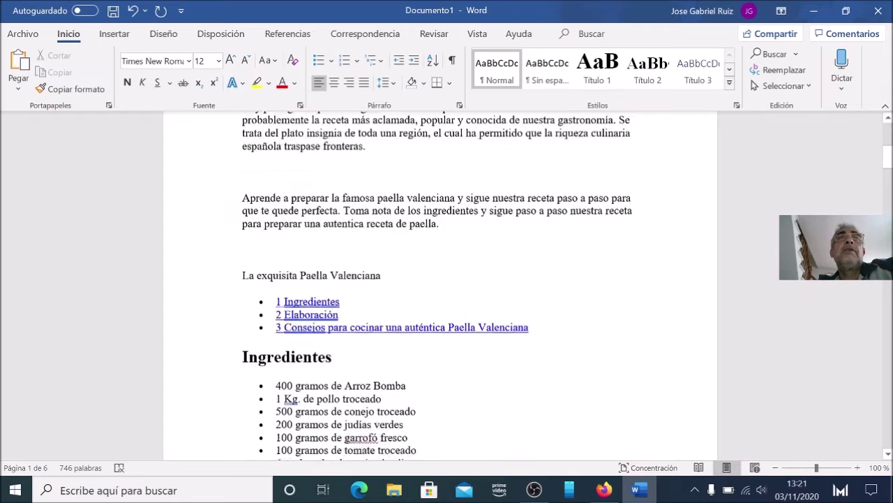
{"action": "scroll", "coordinate": [314, 174], "scroll_direction": "up", "scroll_amount": 8}
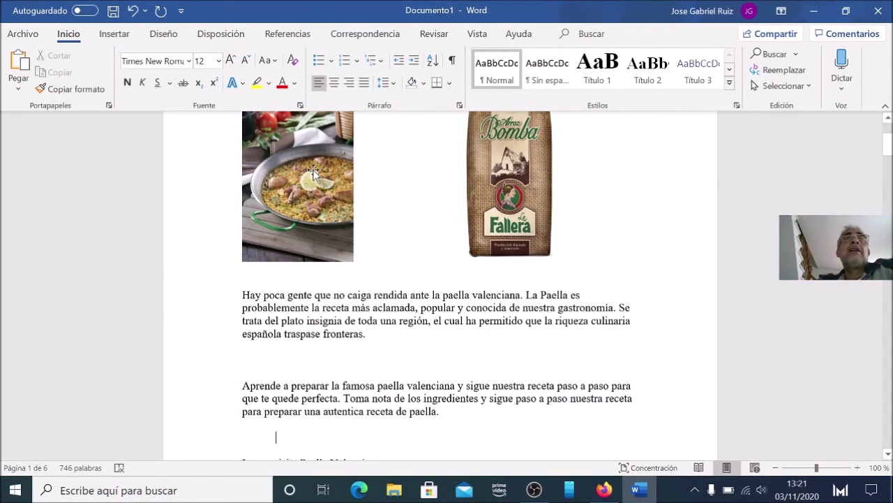
{"action": "scroll", "coordinate": [505, 183], "scroll_direction": "up", "scroll_amount": 4}
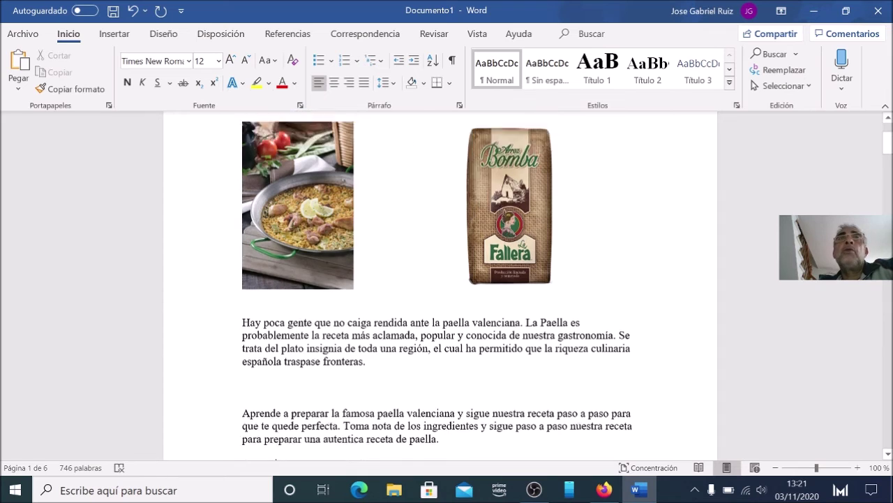
{"action": "scroll", "coordinate": [352, 213], "scroll_direction": "down", "scroll_amount": 2}
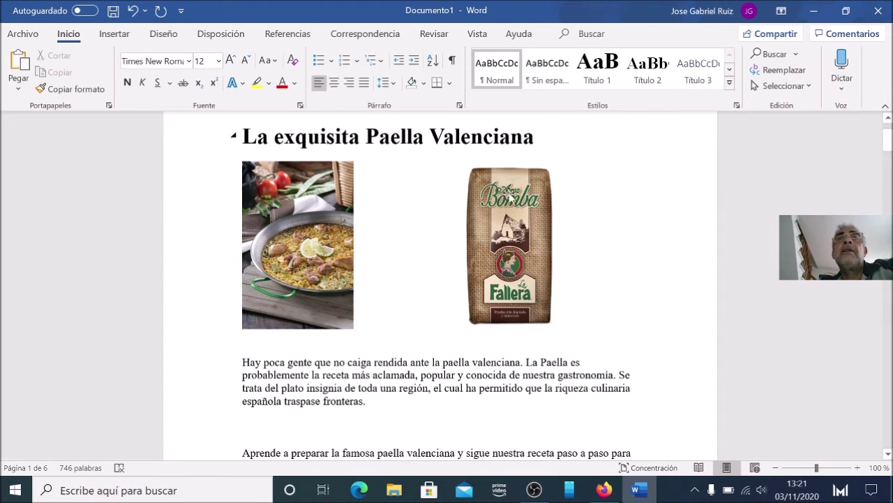
{"action": "scroll", "coordinate": [496, 279], "scroll_direction": "down", "scroll_amount": 4}
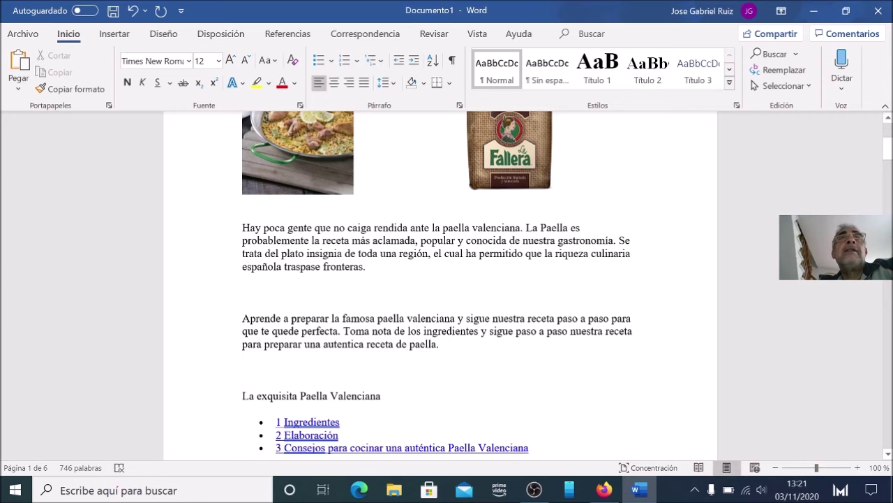
{"action": "left_click_drag", "start_coordinate": [243, 318], "coordinate": [452, 349]}
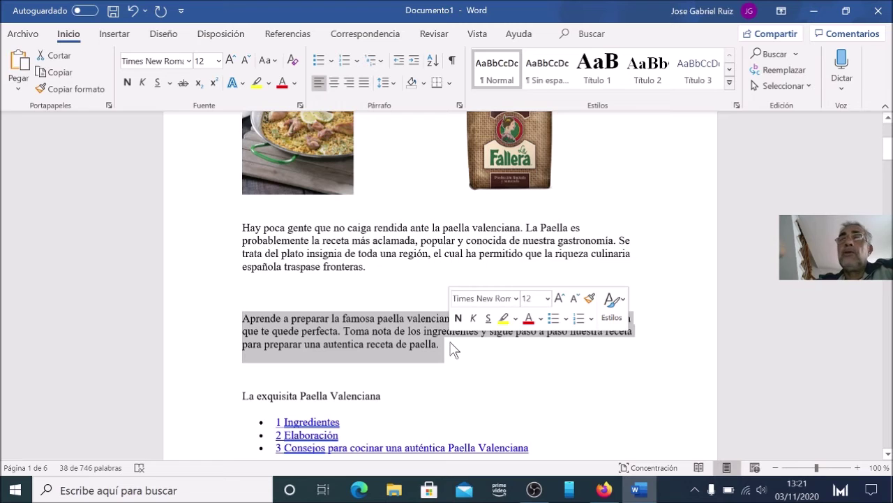
{"action": "key", "text": "Delete"}
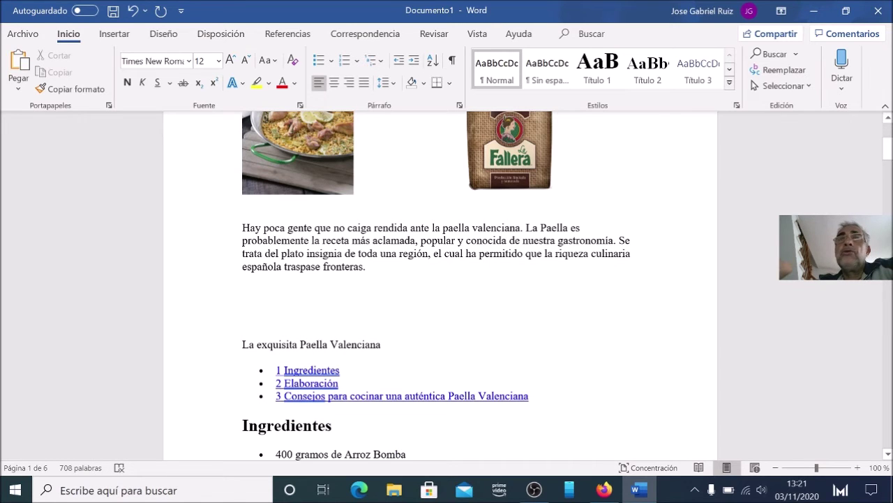
{"action": "key", "text": "Delete"}
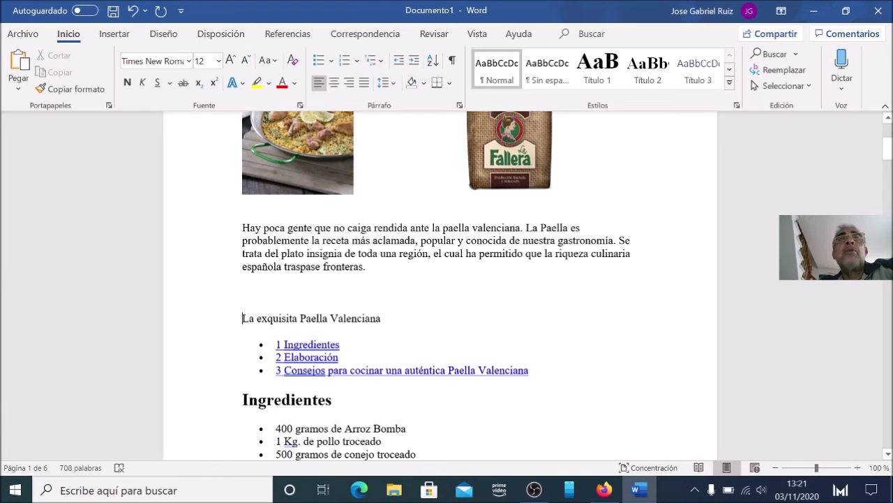
Delete the repeated "La exquisita Paella Valenciana" line with its three index links, and the blank line above the Ingredientes heading.
{"action": "left_click_drag", "start_coordinate": [242, 318], "coordinate": [578, 377]}
{"action": "key", "text": "Delete"}
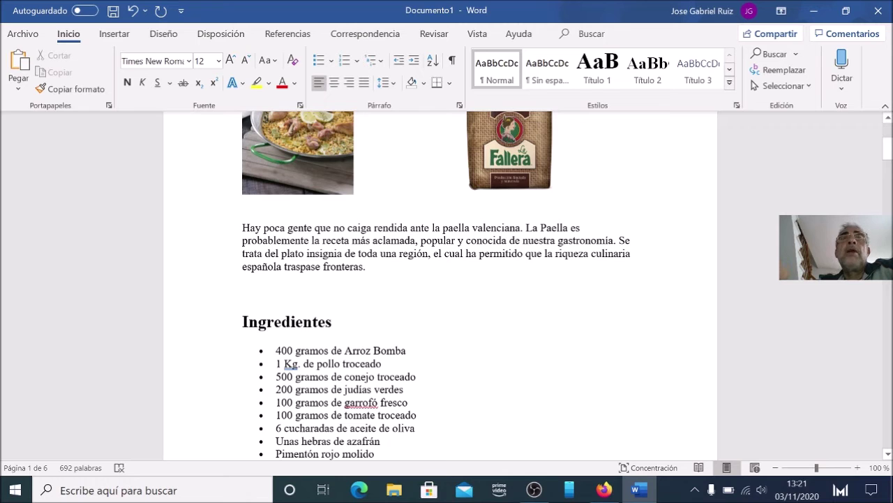
{"action": "key", "text": "Delete"}
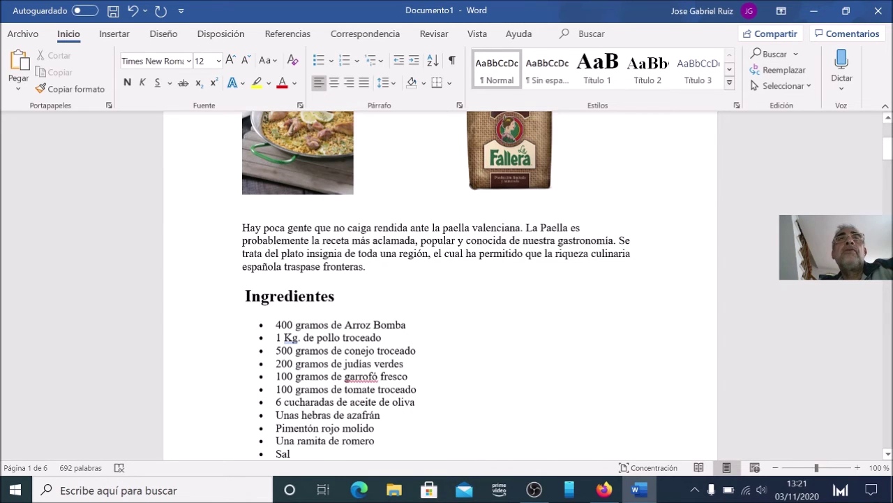
Delete the large raw meat photo in the Elaboración part and the empty line it leaves before "Recuerda darle vueltas".
{"action": "scroll", "coordinate": [446, 286], "scroll_direction": "down", "scroll_amount": 2}
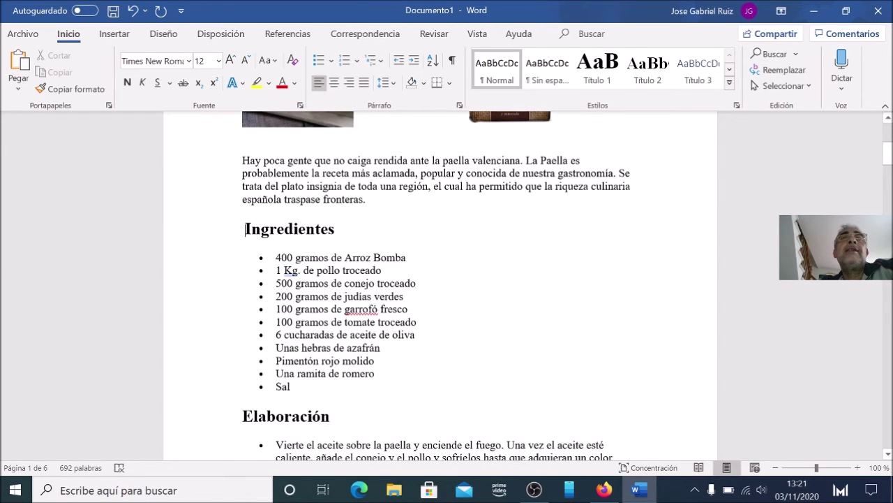
{"action": "scroll", "coordinate": [447, 286], "scroll_direction": "down", "scroll_amount": 4}
{"action": "scroll", "coordinate": [446, 286], "scroll_direction": "down", "scroll_amount": 4}
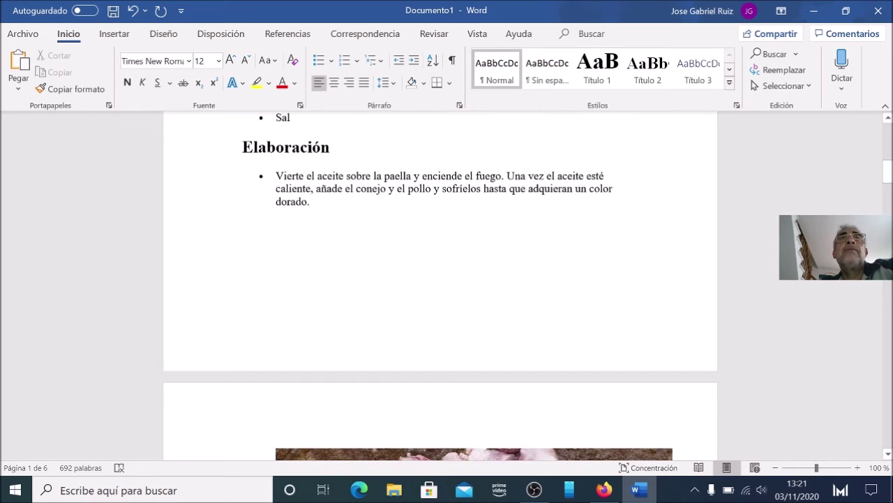
{"action": "scroll", "coordinate": [313, 285], "scroll_direction": "down", "scroll_amount": 8}
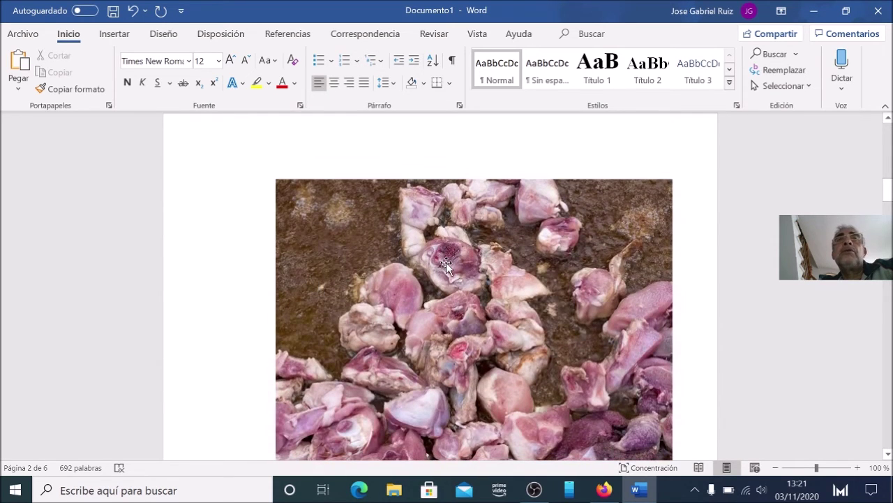
{"action": "scroll", "coordinate": [446, 262], "scroll_direction": "down", "scroll_amount": 4}
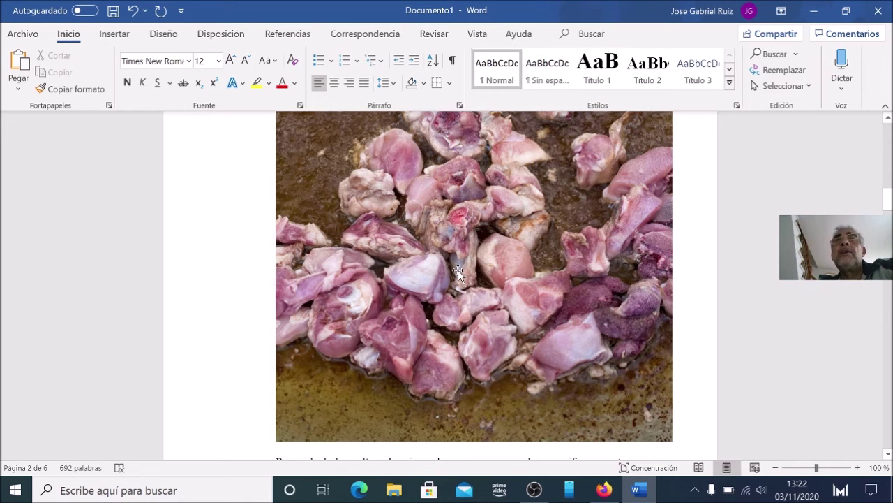
{"action": "scroll", "coordinate": [429, 324], "scroll_direction": "up", "scroll_amount": 13}
{"action": "scroll", "coordinate": [440, 286], "scroll_direction": "up", "scroll_amount": 6}
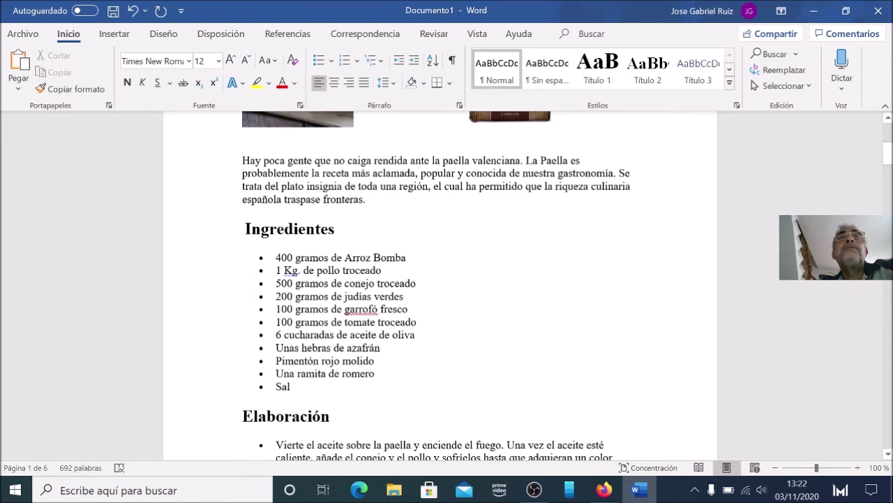
{"action": "scroll", "coordinate": [397, 285], "scroll_direction": "down", "scroll_amount": 16}
{"action": "left_click", "coordinate": [505, 285]}
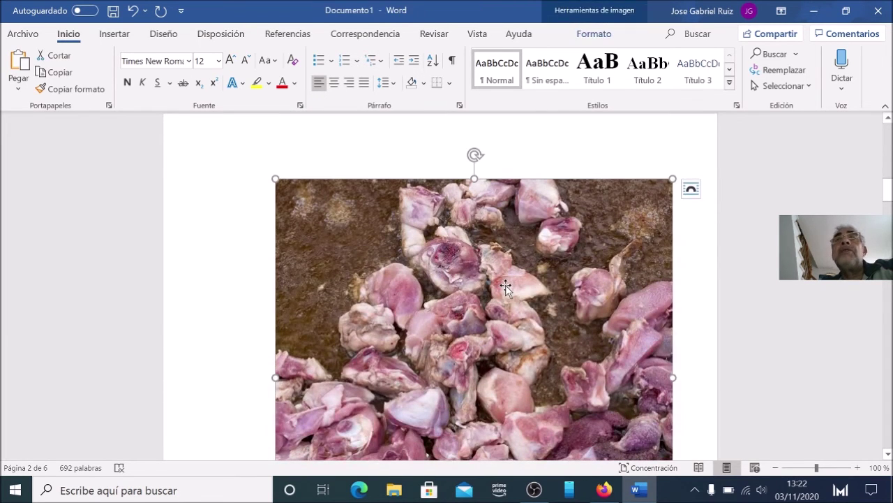
{"action": "key", "text": "Delete"}
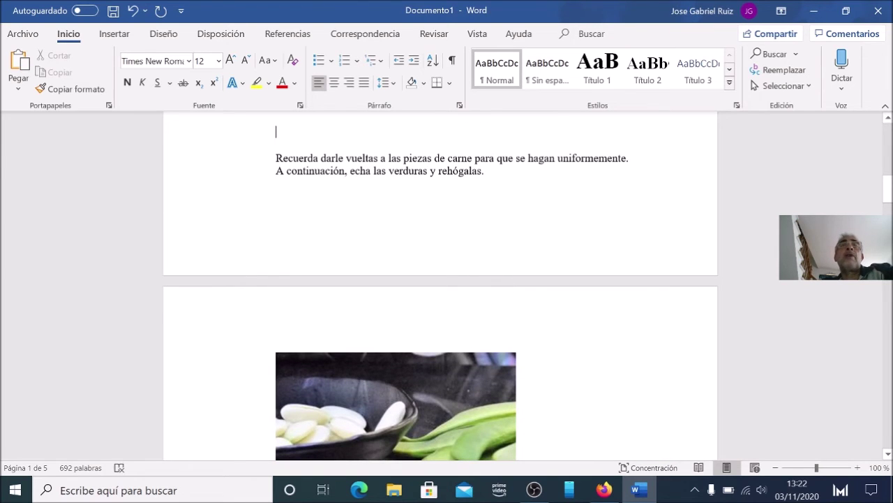
{"action": "scroll", "coordinate": [316, 340], "scroll_direction": "up", "scroll_amount": 6}
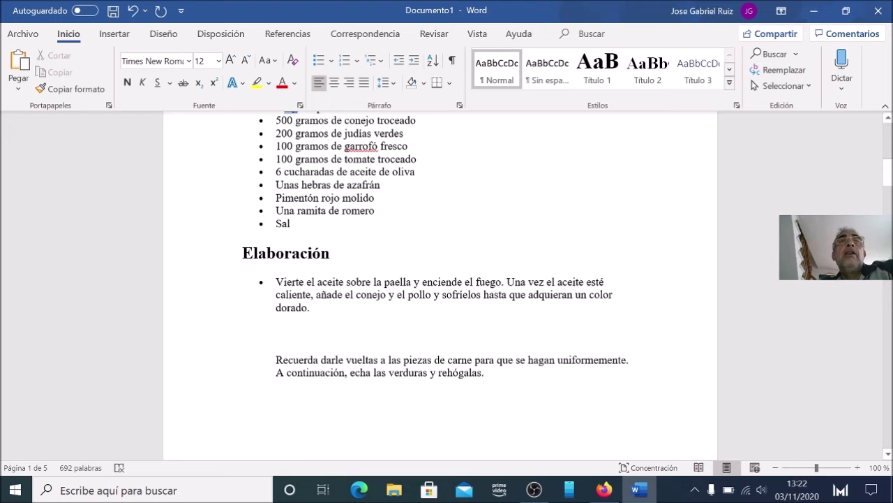
{"action": "key", "text": "Delete"}
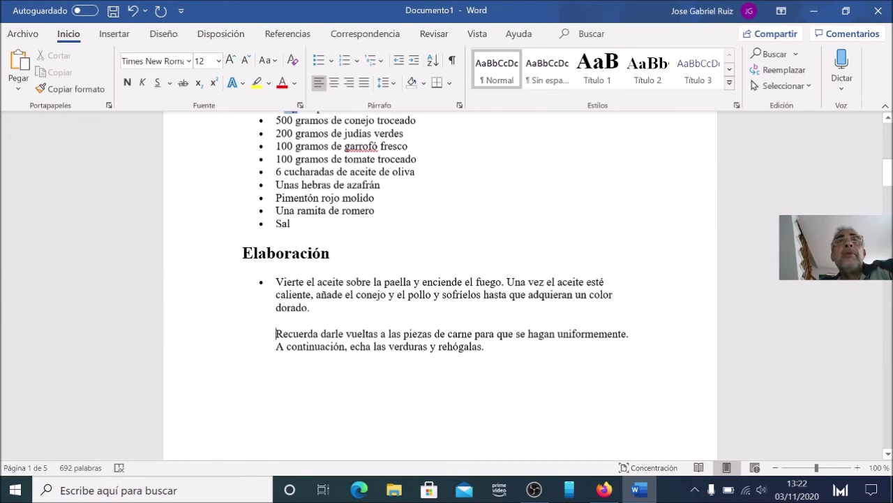
Shrink the photo of the black bowl with white beans proportionally to a little over half its width.
{"action": "scroll", "coordinate": [440, 280], "scroll_direction": "down", "scroll_amount": 4}
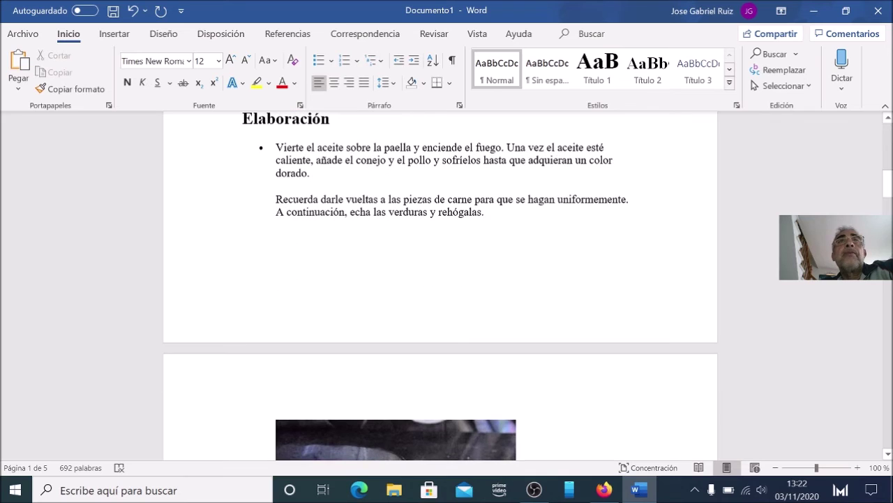
{"action": "scroll", "coordinate": [419, 300], "scroll_direction": "down", "scroll_amount": 4}
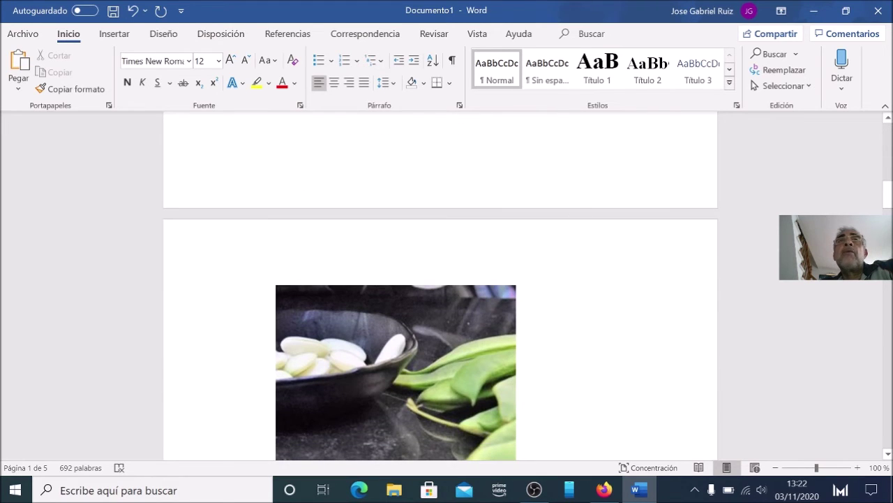
{"action": "scroll", "coordinate": [441, 300], "scroll_direction": "down", "scroll_amount": 2}
{"action": "scroll", "coordinate": [467, 261], "scroll_direction": "down", "scroll_amount": 12}
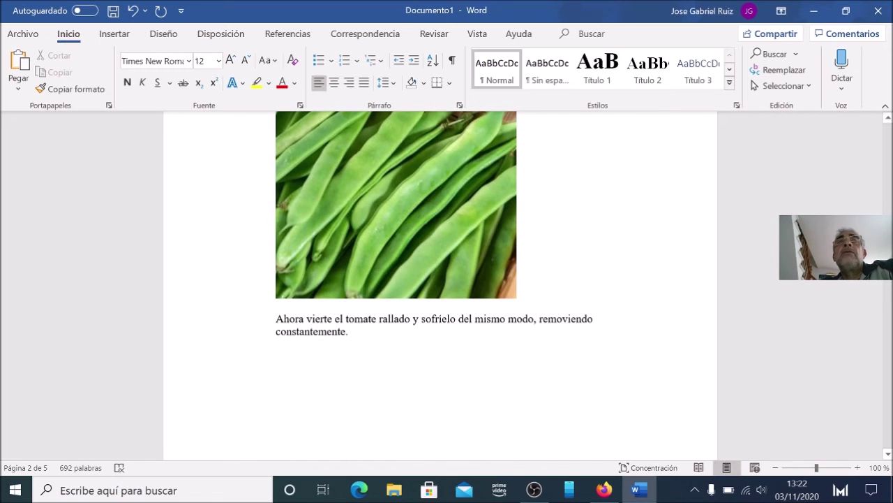
{"action": "scroll", "coordinate": [443, 323], "scroll_direction": "up", "scroll_amount": 12}
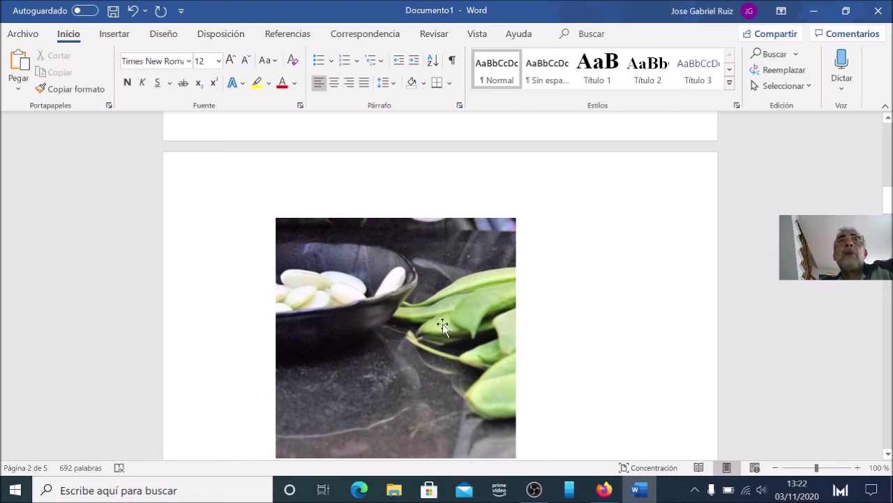
{"action": "left_click", "coordinate": [397, 336]}
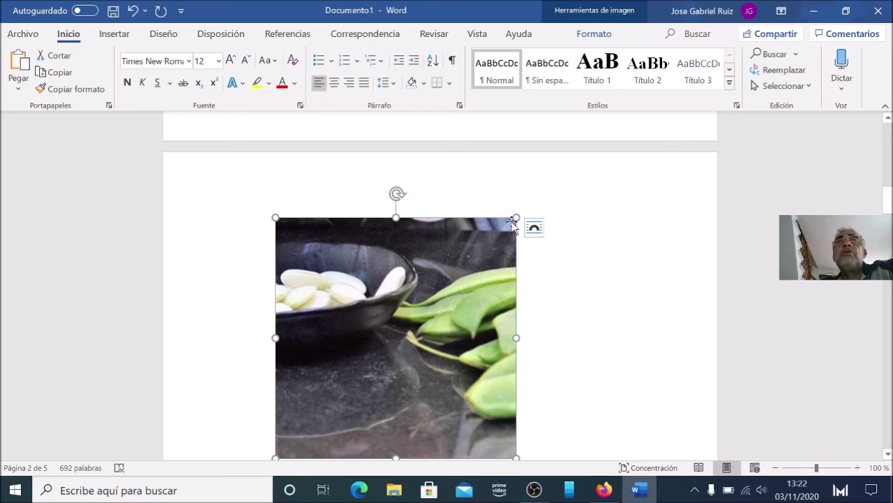
{"action": "left_click_drag", "start_coordinate": [515, 221], "coordinate": [357, 321]}
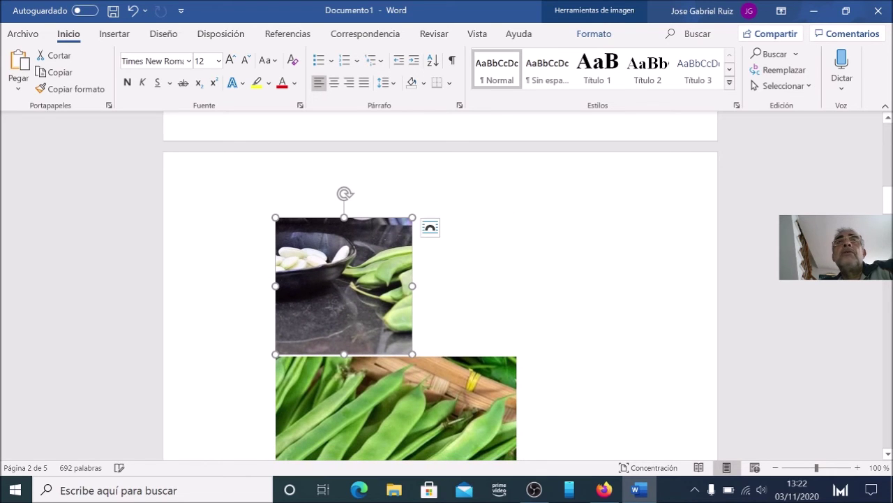
Shrink the green bean pods photo proportionally until it sits beside the bean bowl photo at about the same size.
{"action": "scroll", "coordinate": [471, 318], "scroll_direction": "down", "scroll_amount": 4}
{"action": "left_click", "coordinate": [353, 327]}
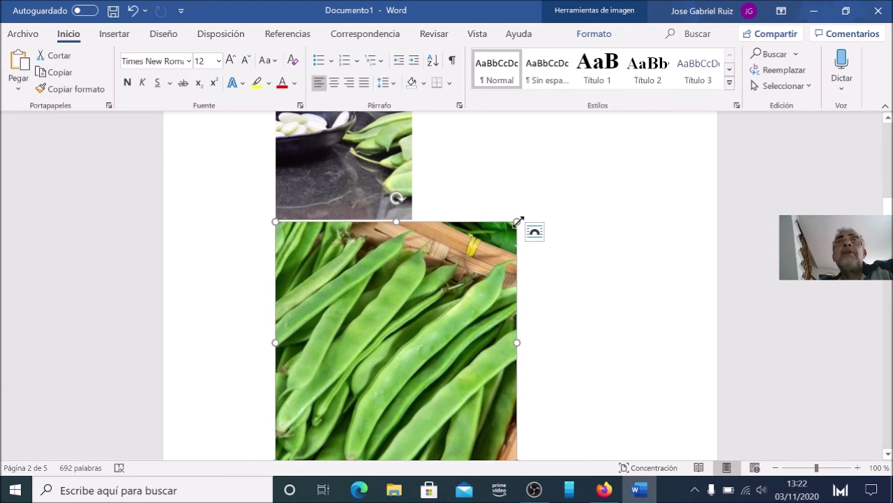
{"action": "left_click_drag", "start_coordinate": [471, 248], "coordinate": [399, 314]}
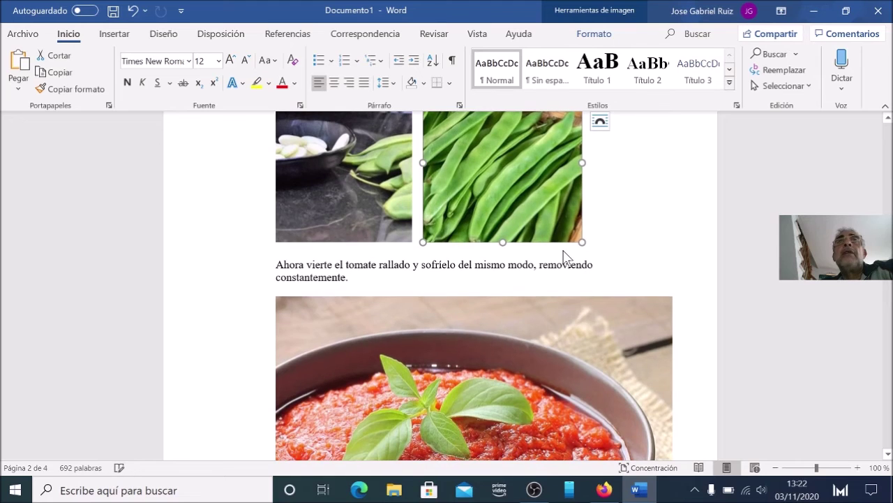
{"action": "scroll", "coordinate": [564, 253], "scroll_direction": "up", "scroll_amount": 2}
{"action": "scroll", "coordinate": [563, 253], "scroll_direction": "up", "scroll_amount": 2}
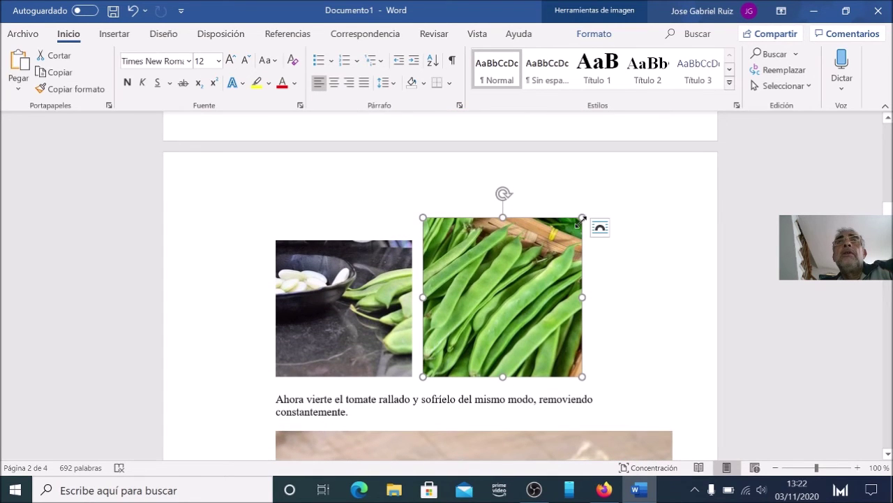
{"action": "left_click_drag", "start_coordinate": [582, 217], "coordinate": [562, 243]}
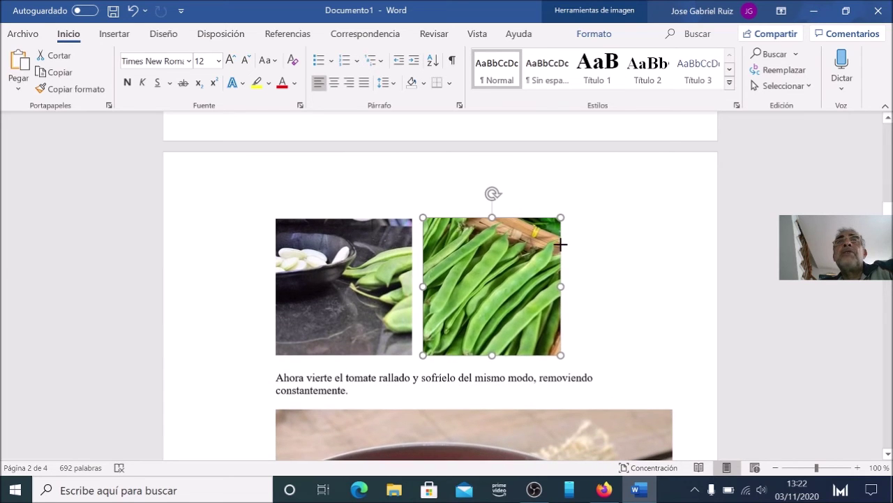
{"action": "left_click", "coordinate": [598, 263]}
Shrink the tomato sauce photo below "Ahora vierte el tomate rallado" proportionally to about 70% of its width.
{"action": "scroll", "coordinate": [598, 262], "scroll_direction": "down", "scroll_amount": 4}
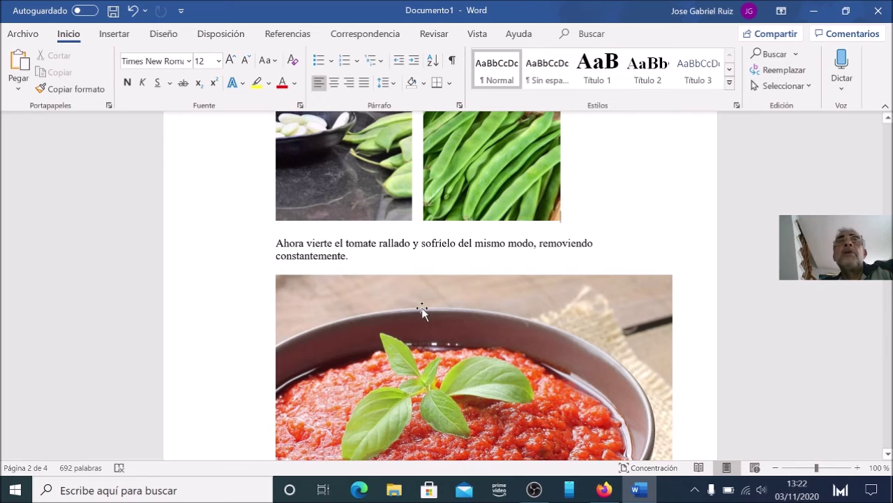
{"action": "scroll", "coordinate": [422, 308], "scroll_direction": "down", "scroll_amount": 6}
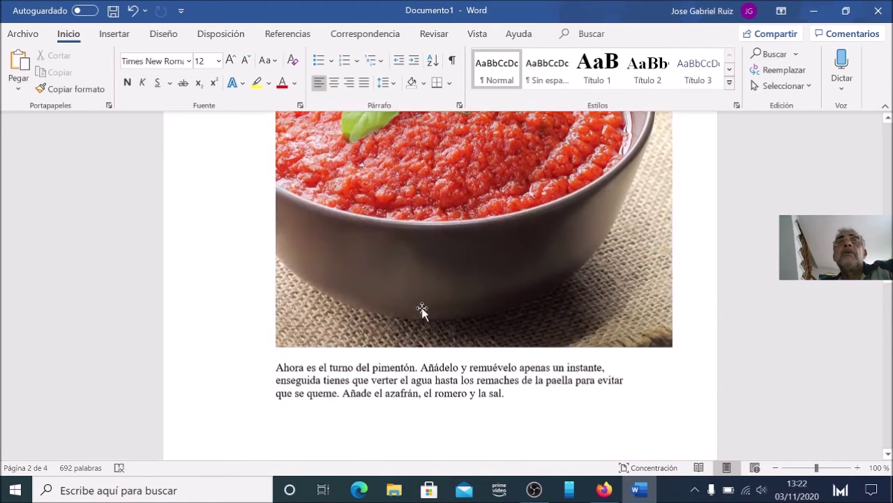
{"action": "scroll", "coordinate": [423, 286], "scroll_direction": "up", "scroll_amount": 4}
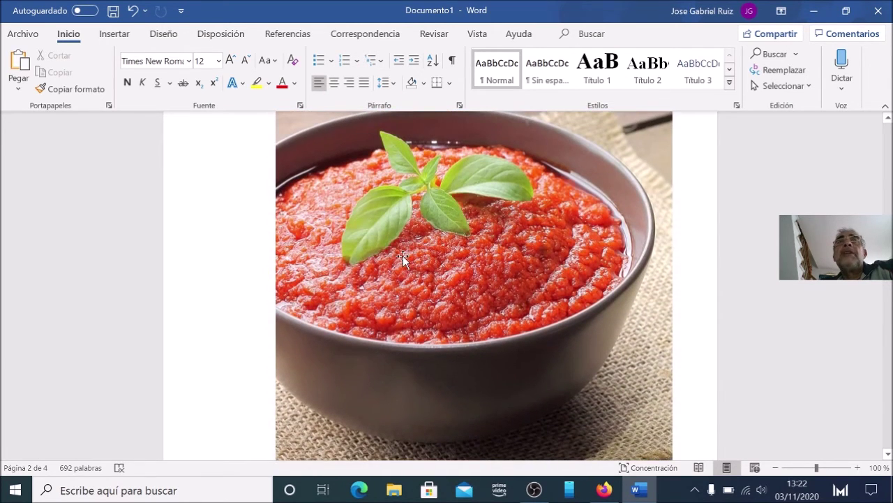
{"action": "left_click", "coordinate": [403, 256]}
{"action": "scroll", "coordinate": [489, 279], "scroll_direction": "up", "scroll_amount": 4}
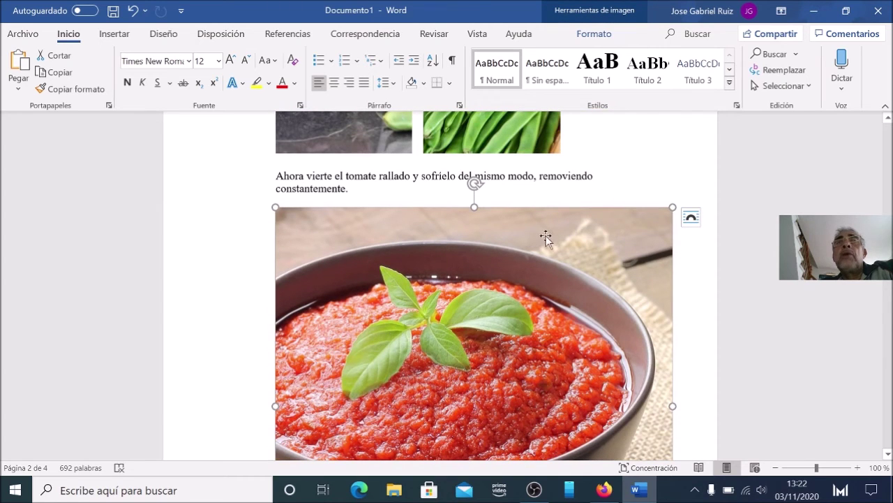
{"action": "left_click_drag", "start_coordinate": [671, 209], "coordinate": [497, 321]}
Shrink the spice bowls photo above "Una vez que el agua rompa a hervir" proportionally to about two thirds of its width.
{"action": "scroll", "coordinate": [527, 298], "scroll_direction": "down", "scroll_amount": 10}
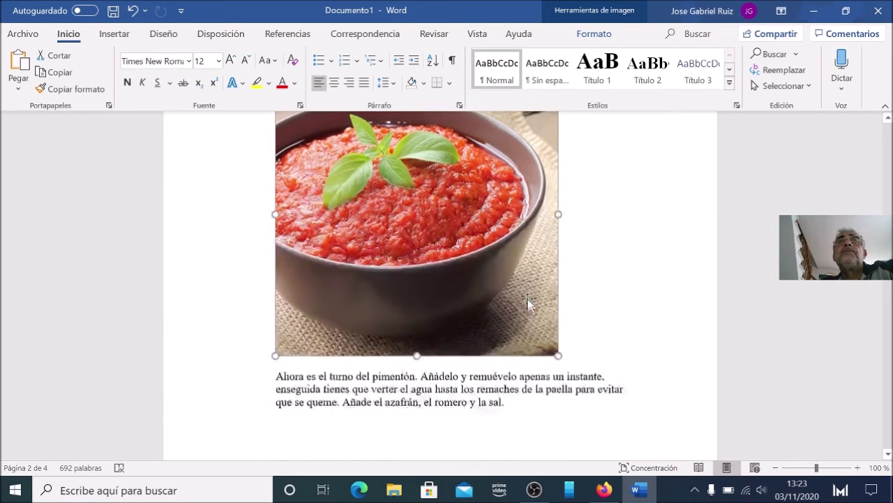
{"action": "scroll", "coordinate": [527, 298], "scroll_direction": "down", "scroll_amount": 8}
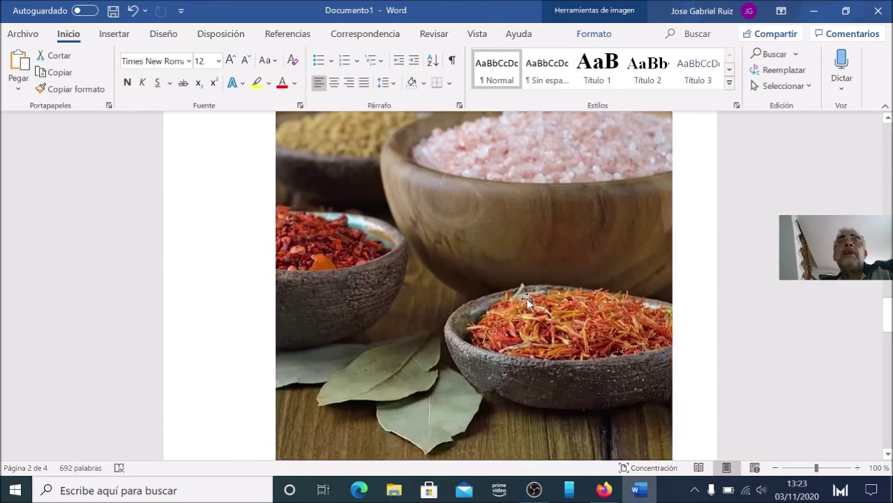
{"action": "left_click", "coordinate": [476, 284]}
{"action": "scroll", "coordinate": [475, 284], "scroll_direction": "up", "scroll_amount": 10}
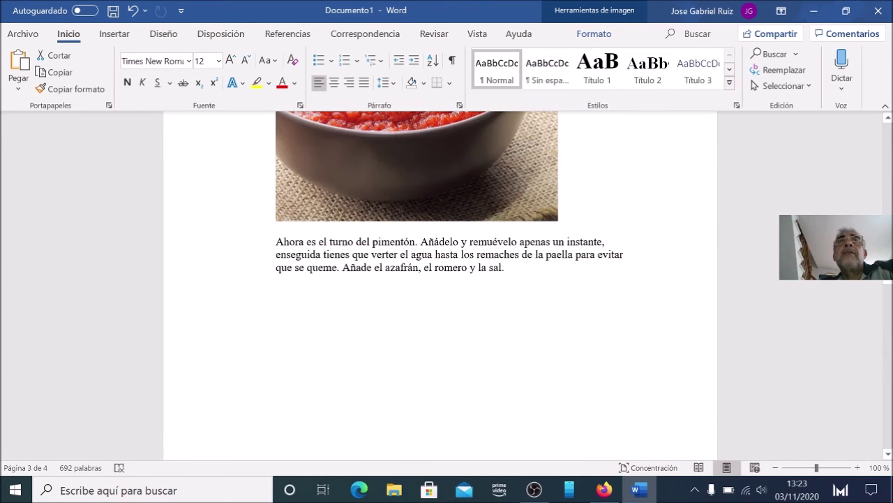
{"action": "scroll", "coordinate": [471, 283], "scroll_direction": "down", "scroll_amount": 10}
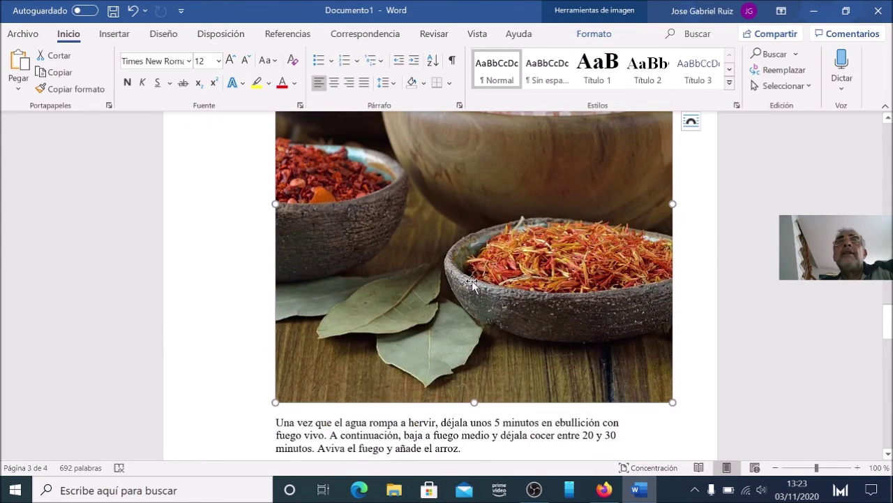
{"action": "scroll", "coordinate": [472, 282], "scroll_direction": "up", "scroll_amount": 3}
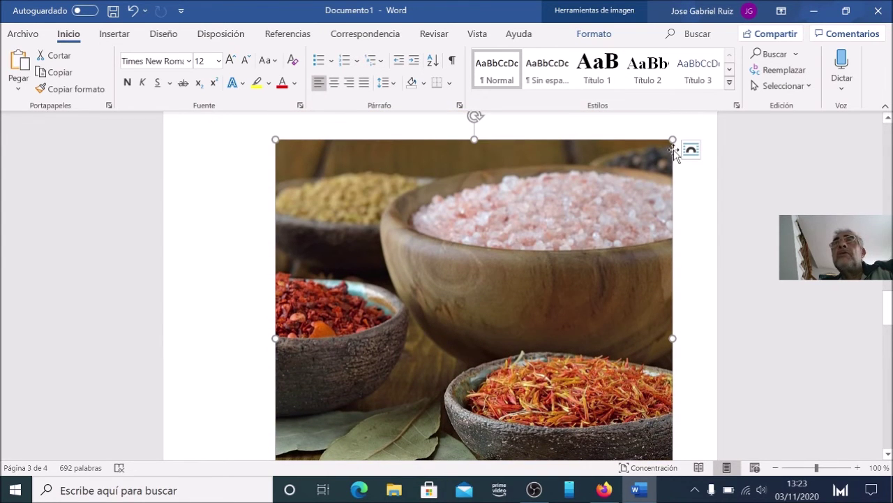
{"action": "left_click_drag", "start_coordinate": [672, 139], "coordinate": [503, 277]}
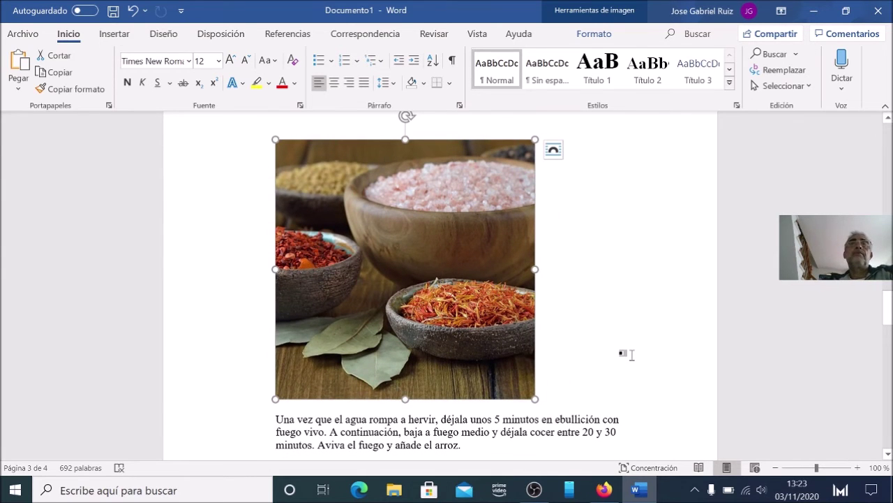
Reduce the spice bowls photo further, to a little under half the width of the text column.
{"action": "scroll", "coordinate": [624, 354], "scroll_direction": "up", "scroll_amount": 3}
{"action": "scroll", "coordinate": [624, 354], "scroll_direction": "up", "scroll_amount": 10}
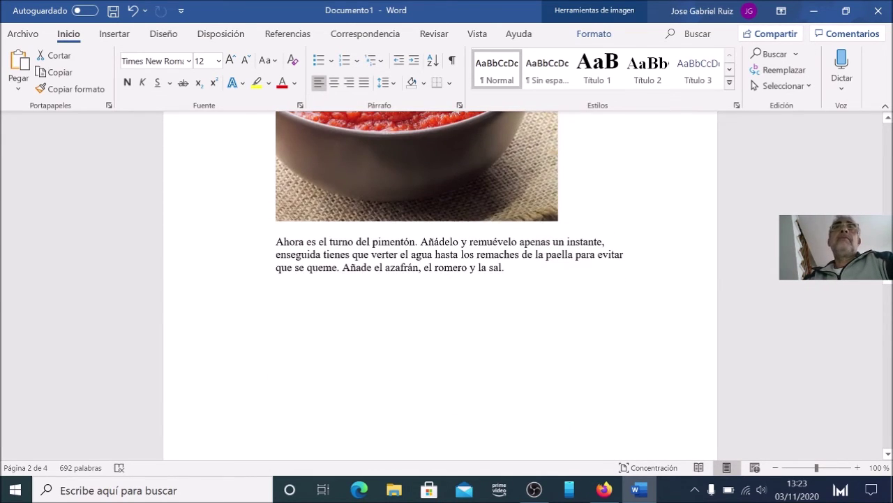
{"action": "scroll", "coordinate": [440, 286], "scroll_direction": "down", "scroll_amount": 5}
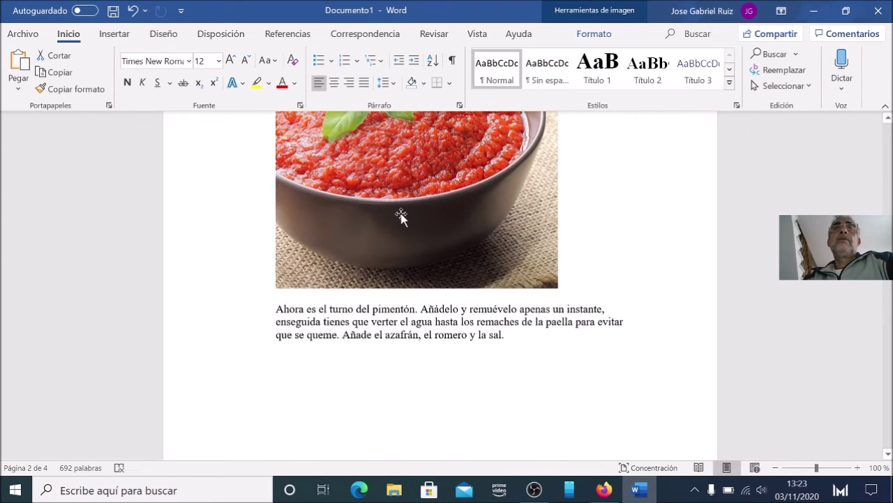
{"action": "scroll", "coordinate": [402, 217], "scroll_direction": "down", "scroll_amount": 8}
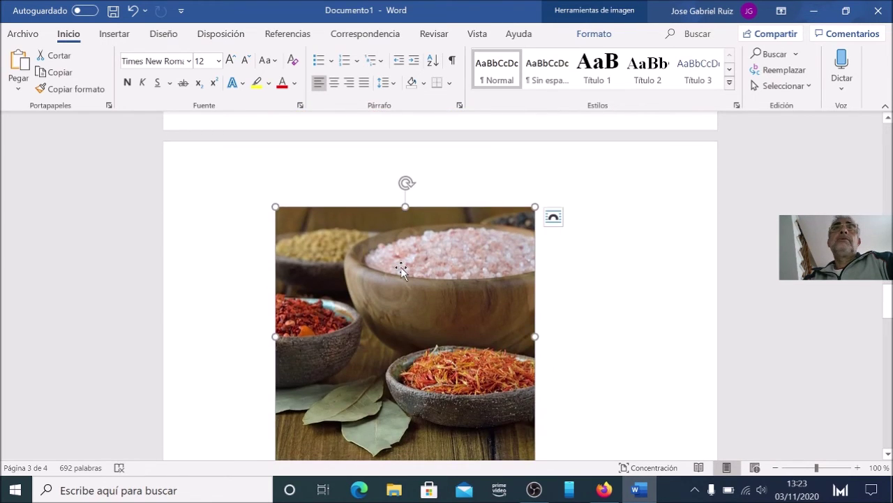
{"action": "left_click_drag", "start_coordinate": [536, 207], "coordinate": [466, 277]}
Reduce the tomato sauce photo further to about the spice photo's width, so both photos share the page.
{"action": "scroll", "coordinate": [490, 295], "scroll_direction": "up", "scroll_amount": 6}
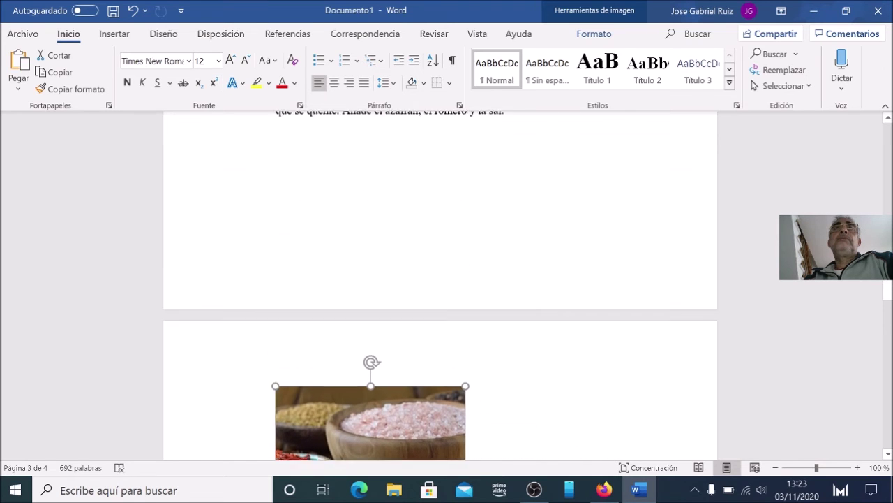
{"action": "left_click", "coordinate": [418, 264]}
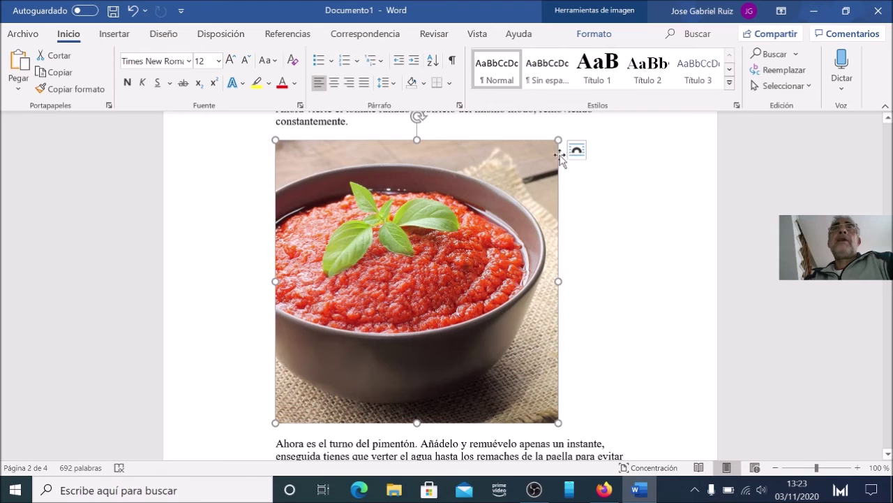
{"action": "left_click_drag", "start_coordinate": [474, 210], "coordinate": [437, 229]}
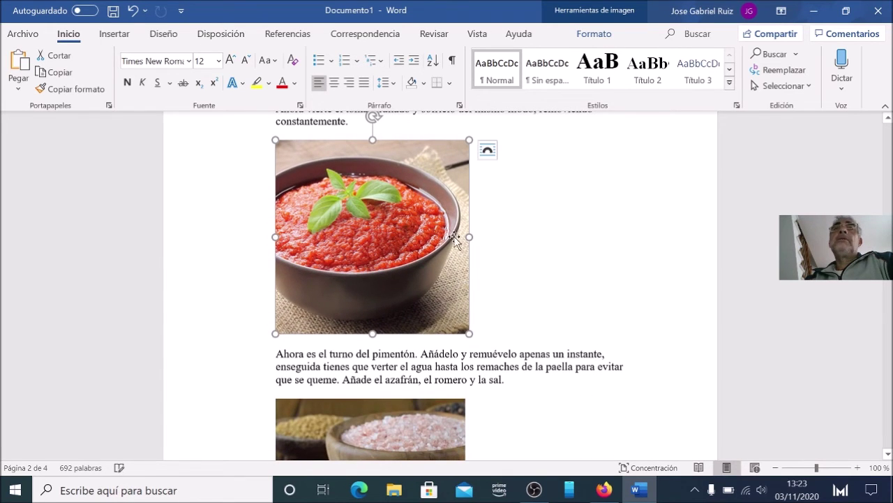
Review the resized photos, the remaining cooking steps and the Consejos section through to the end of the document.
{"action": "scroll", "coordinate": [473, 239], "scroll_direction": "down", "scroll_amount": 5}
{"action": "scroll", "coordinate": [399, 294], "scroll_direction": "down", "scroll_amount": 6}
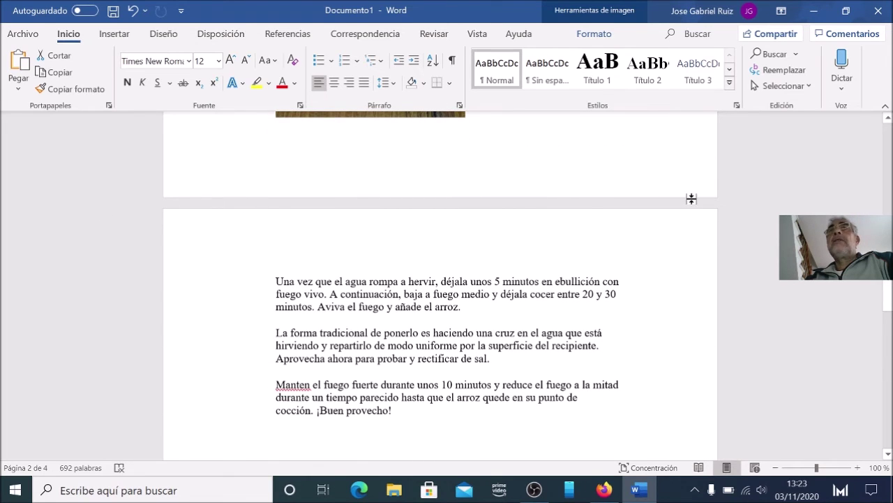
{"action": "scroll", "coordinate": [412, 199], "scroll_direction": "up", "scroll_amount": 3}
{"action": "scroll", "coordinate": [412, 201], "scroll_direction": "up", "scroll_amount": 6}
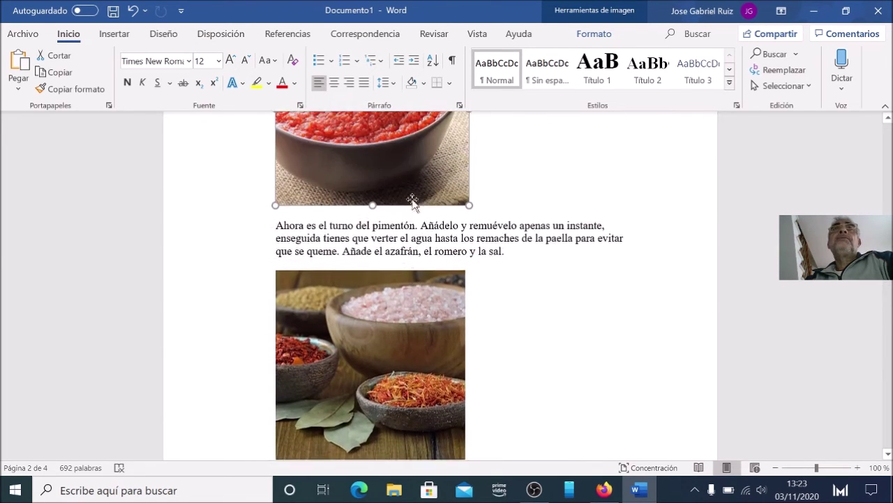
{"action": "scroll", "coordinate": [412, 201], "scroll_direction": "down", "scroll_amount": 3}
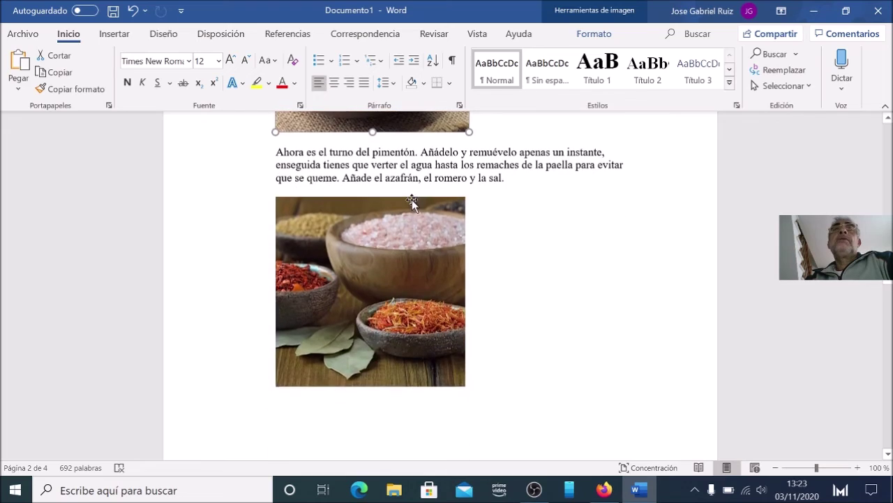
{"action": "left_click", "coordinate": [435, 242]}
{"action": "scroll", "coordinate": [463, 191], "scroll_direction": "down", "scroll_amount": 15}
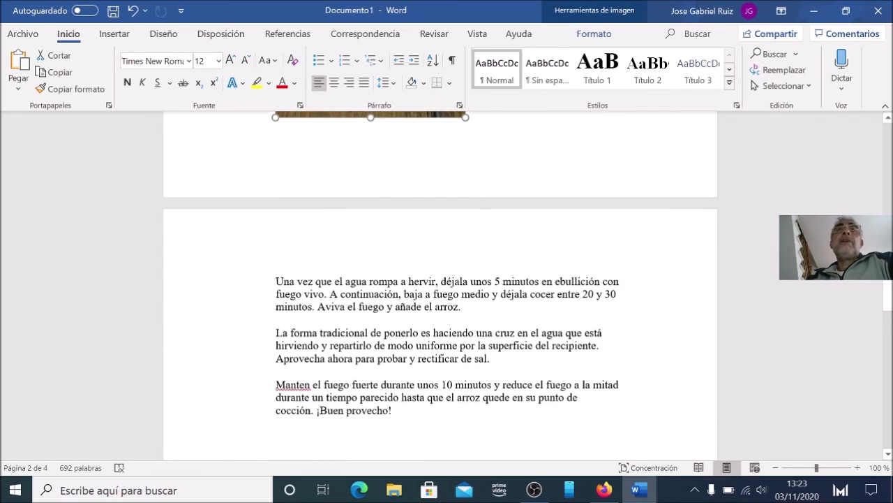
{"action": "scroll", "coordinate": [439, 286], "scroll_direction": "down", "scroll_amount": 10}
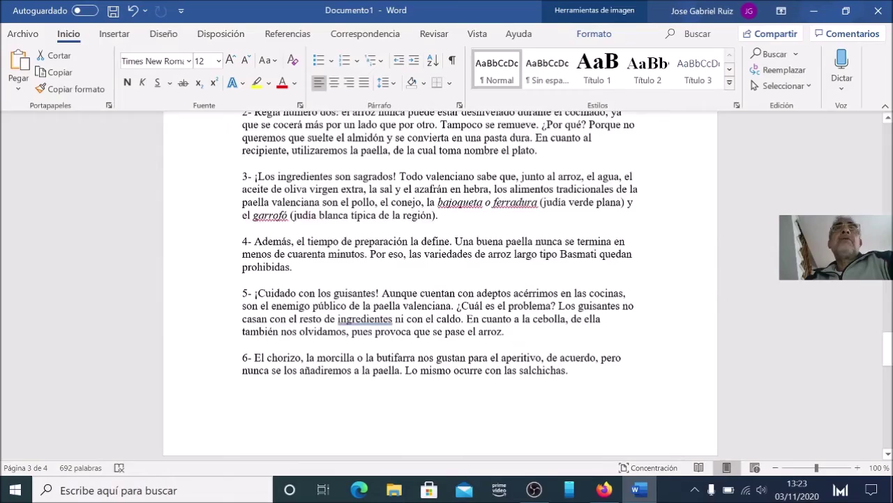
{"action": "scroll", "coordinate": [440, 286], "scroll_direction": "up", "scroll_amount": 12}
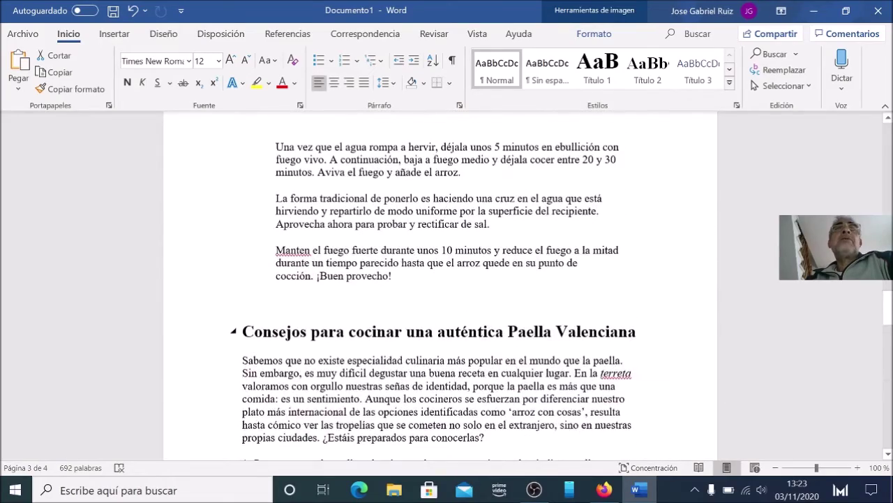
{"action": "scroll", "coordinate": [453, 322], "scroll_direction": "down", "scroll_amount": 9}
{"action": "scroll", "coordinate": [453, 321], "scroll_direction": "down", "scroll_amount": 1}
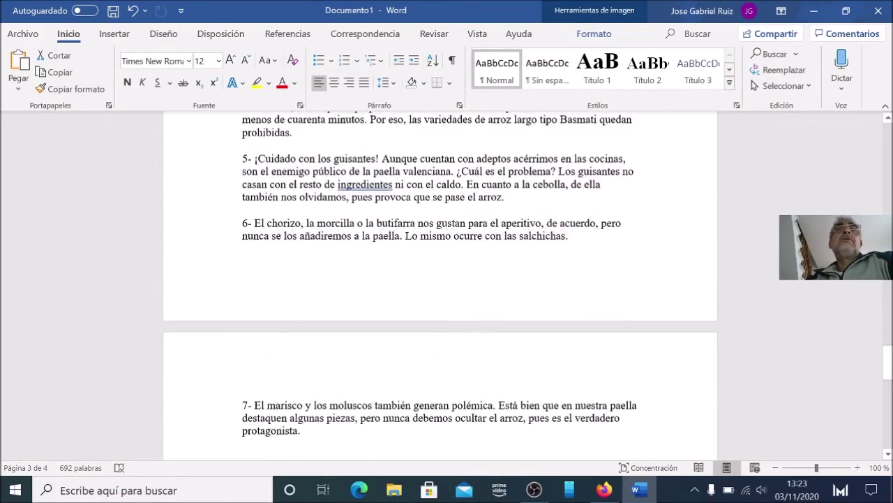
{"action": "scroll", "coordinate": [453, 322], "scroll_direction": "down", "scroll_amount": 8}
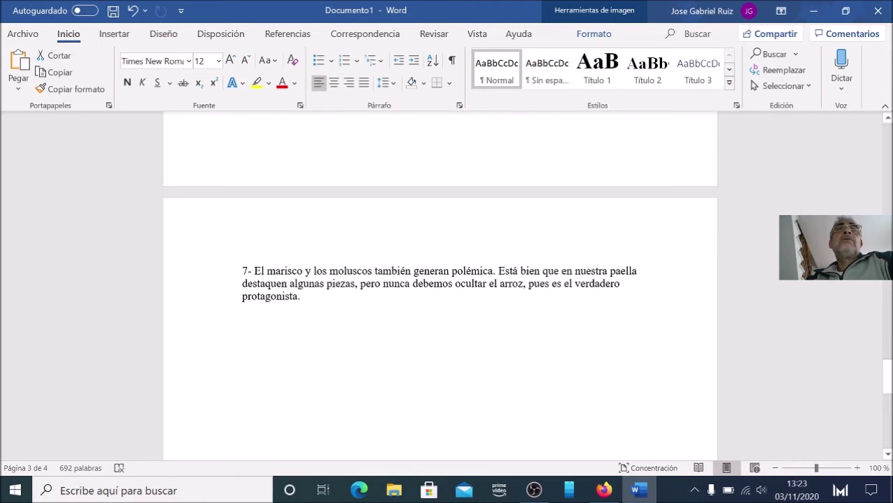
{"action": "scroll", "coordinate": [440, 286], "scroll_direction": "down", "scroll_amount": 5}
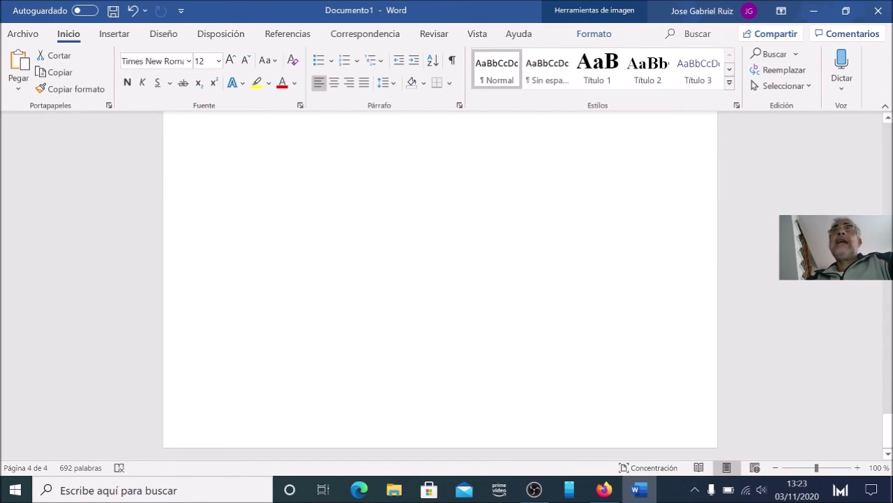
Try to adjust the spacing before the "Recuerda darle vueltas" paragraph under Elaboración, and undo the attempt.
{"action": "scroll", "coordinate": [441, 287], "scroll_direction": "up", "scroll_amount": 8}
{"action": "scroll", "coordinate": [440, 286], "scroll_direction": "up", "scroll_amount": 2}
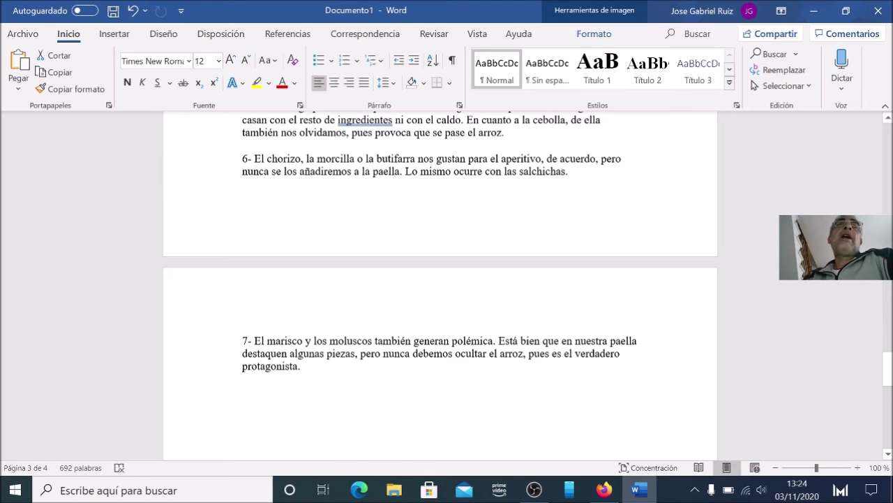
{"action": "scroll", "coordinate": [379, 193], "scroll_direction": "up", "scroll_amount": 20}
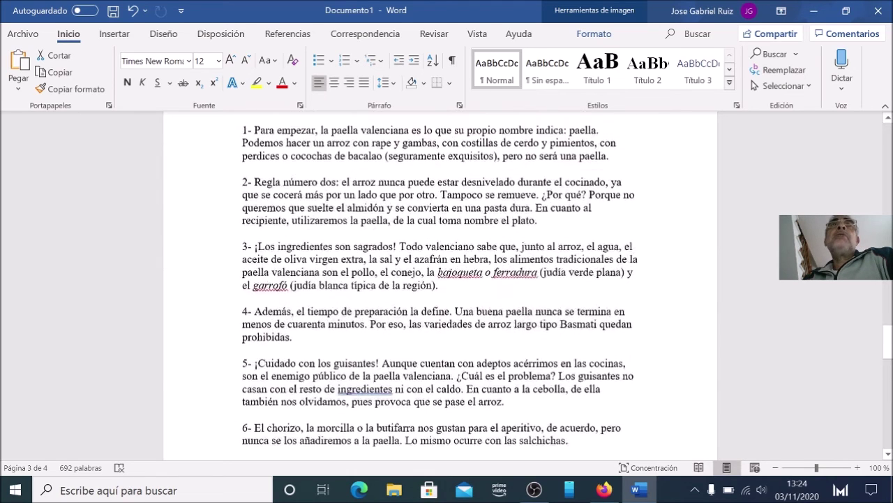
{"action": "scroll", "coordinate": [379, 193], "scroll_direction": "up", "scroll_amount": 15}
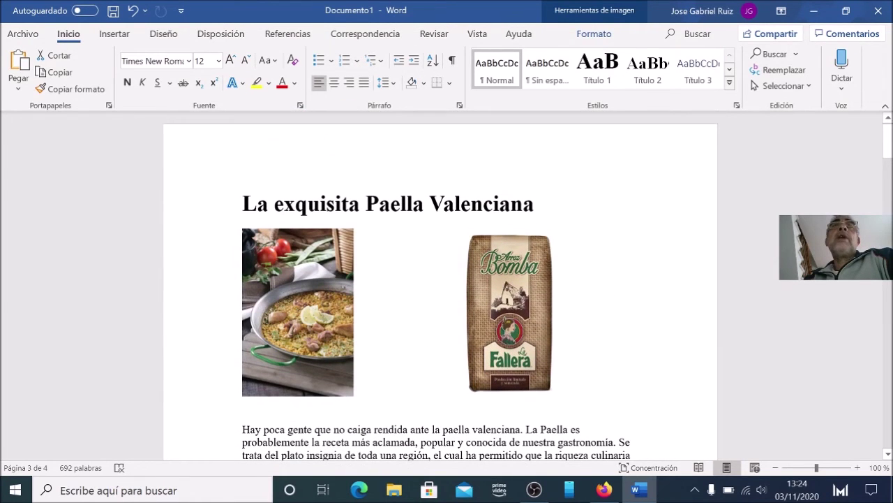
{"action": "scroll", "coordinate": [440, 286], "scroll_direction": "down", "scroll_amount": 5}
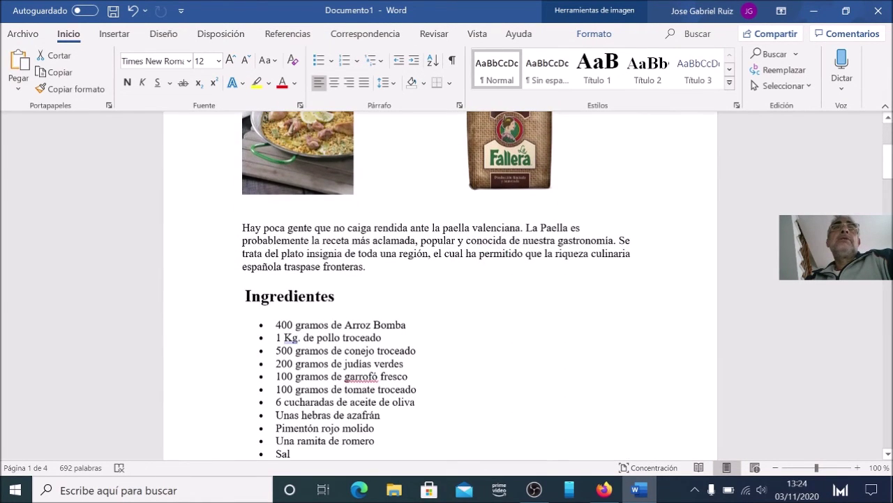
{"action": "scroll", "coordinate": [440, 286], "scroll_direction": "down", "scroll_amount": 8}
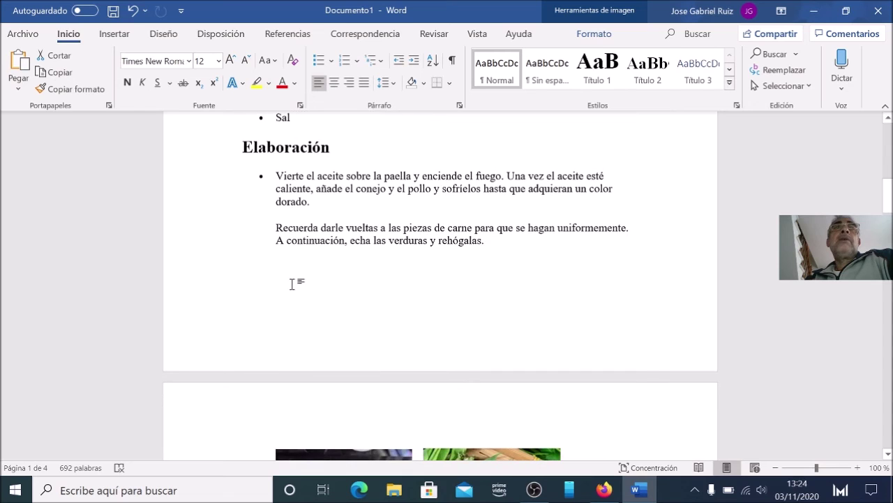
{"action": "left_click", "coordinate": [291, 283]}
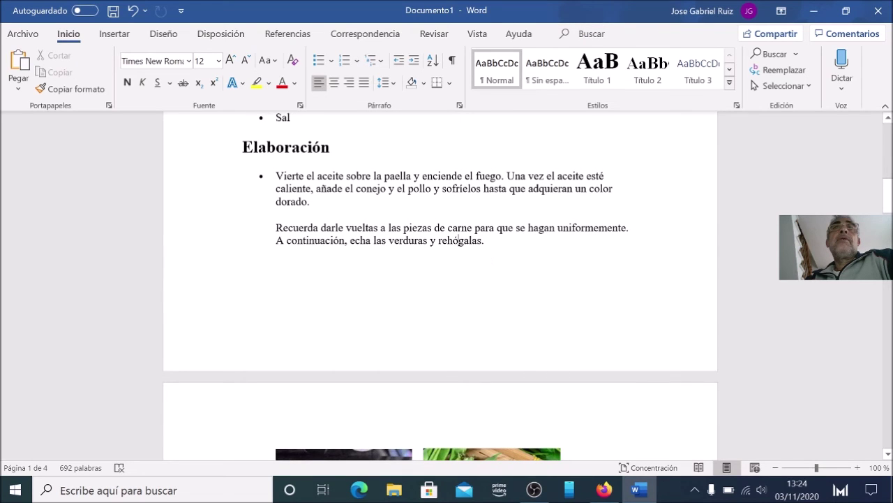
{"action": "key", "text": "Delete"}
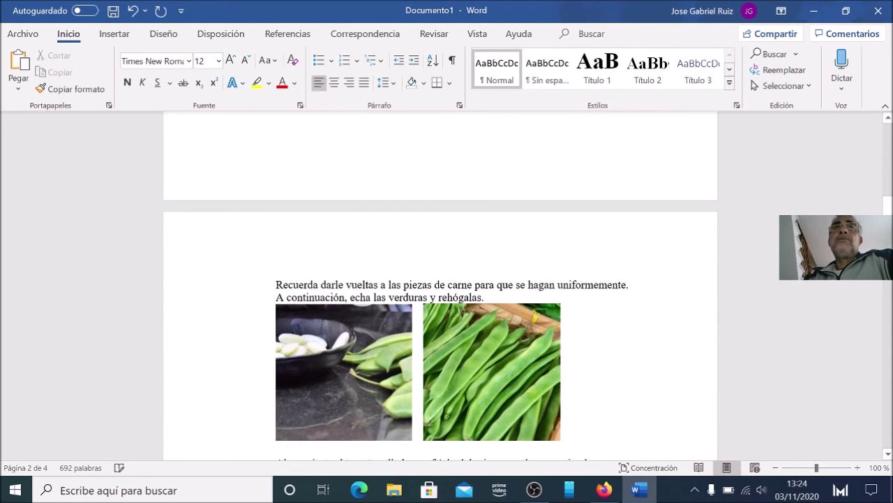
{"action": "scroll", "coordinate": [440, 286], "scroll_direction": "up", "scroll_amount": 5}
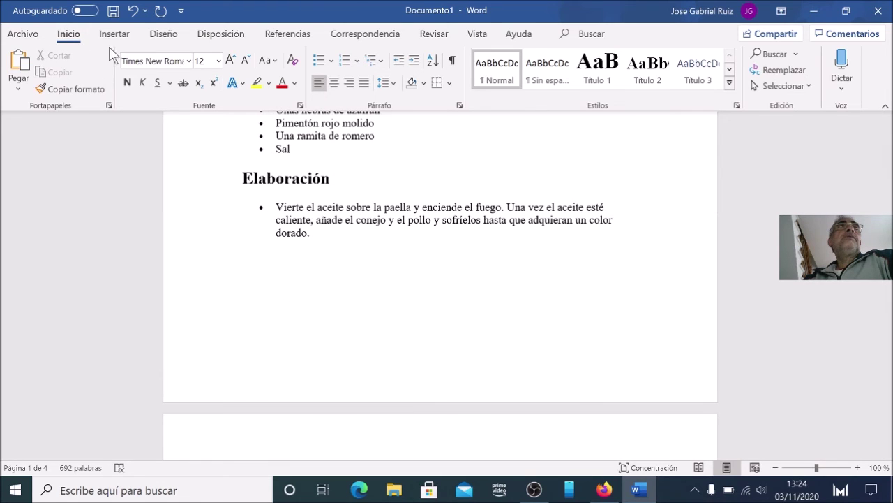
{"action": "left_click", "coordinate": [132, 11]}
Shrink the tomato sauce photo proportionally to about four fifths of its width.
{"action": "scroll", "coordinate": [454, 300], "scroll_direction": "down", "scroll_amount": 5}
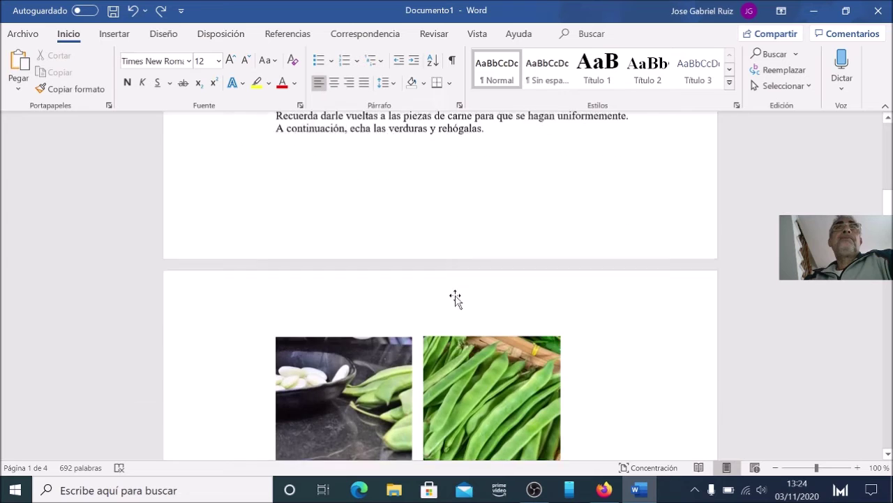
{"action": "scroll", "coordinate": [477, 270], "scroll_direction": "down", "scroll_amount": 3}
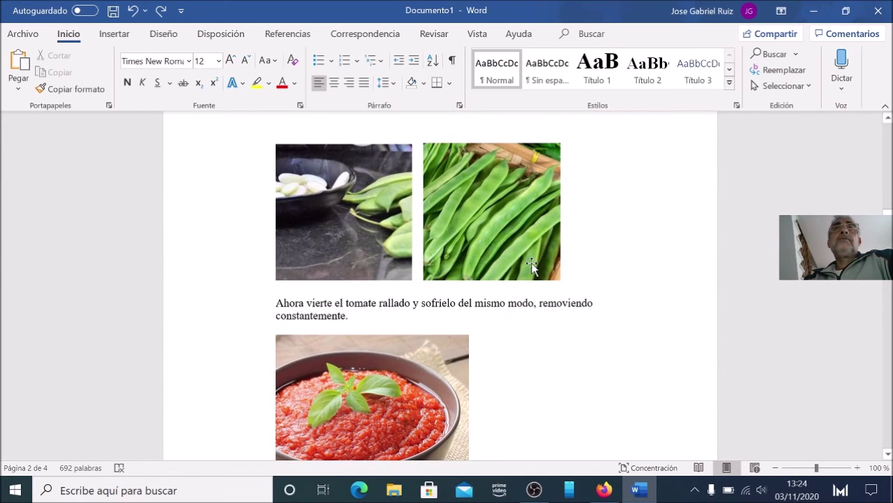
{"action": "scroll", "coordinate": [530, 265], "scroll_direction": "down", "scroll_amount": 3}
{"action": "left_click", "coordinate": [420, 277]}
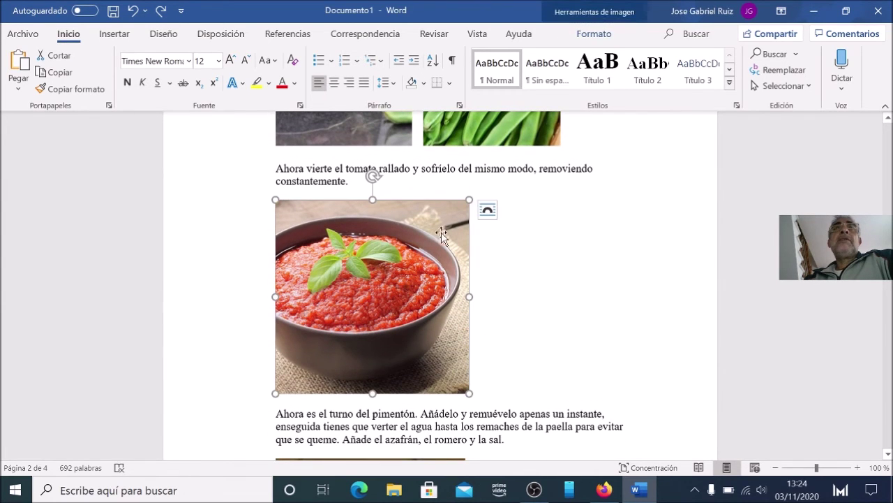
{"action": "left_click_drag", "start_coordinate": [466, 205], "coordinate": [427, 259]}
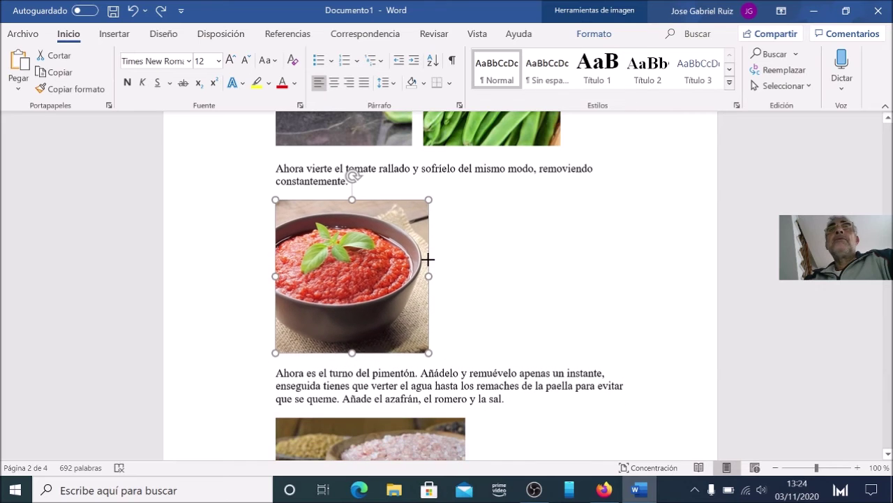
Shrink the spice bowls photo proportionally to about the same width as the tomato sauce photo, and deselect it.
{"action": "scroll", "coordinate": [453, 257], "scroll_direction": "down", "scroll_amount": 5}
{"action": "left_click", "coordinate": [356, 297]}
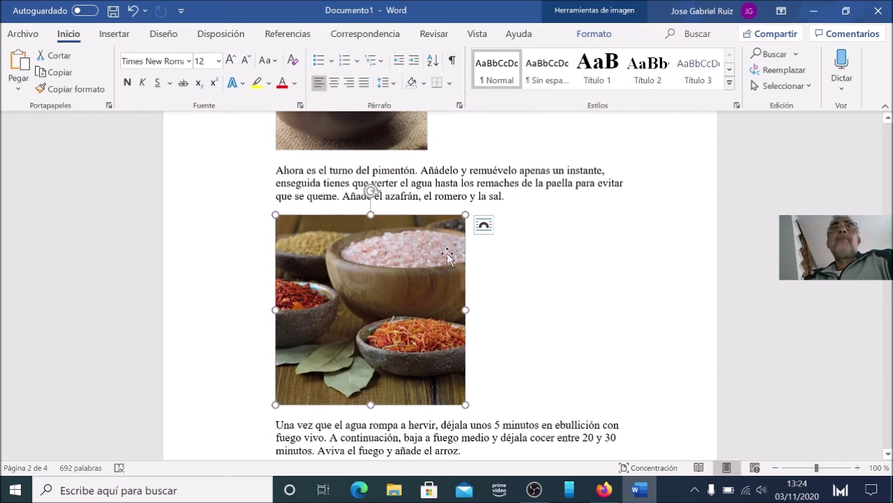
{"action": "left_click_drag", "start_coordinate": [464, 216], "coordinate": [401, 249]}
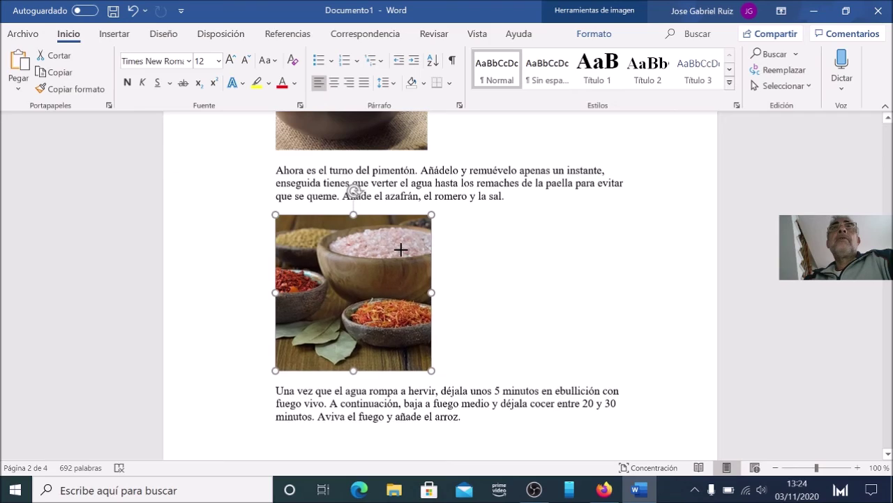
{"action": "left_click", "coordinate": [559, 277]}
Remove the blank last page after tip 7 of the Consejos section, and check the document's layout back to the title.
{"action": "scroll", "coordinate": [559, 277], "scroll_direction": "down", "scroll_amount": 5}
{"action": "scroll", "coordinate": [440, 286], "scroll_direction": "down", "scroll_amount": 20}
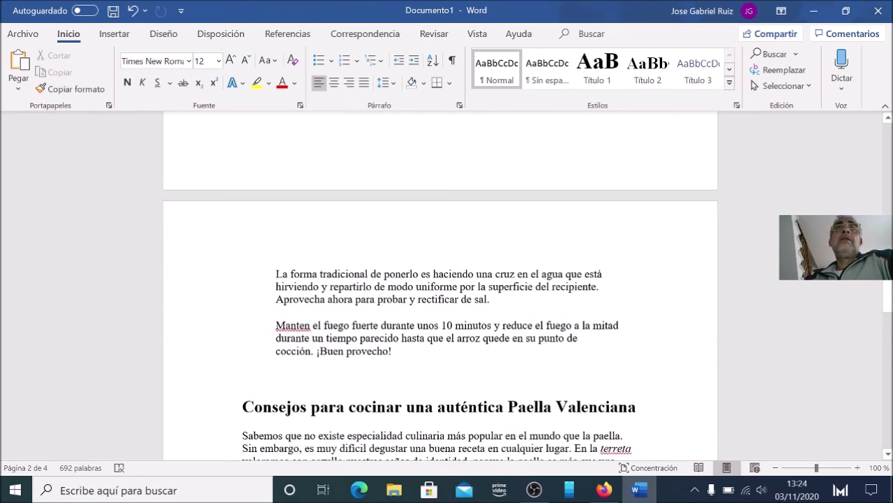
{"action": "scroll", "coordinate": [440, 280], "scroll_direction": "down", "scroll_amount": 20}
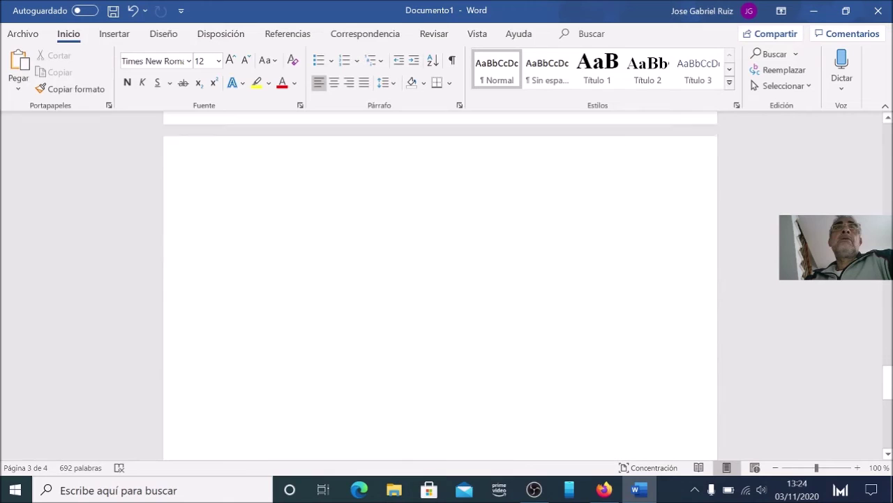
{"action": "scroll", "coordinate": [441, 286], "scroll_direction": "up", "scroll_amount": 15}
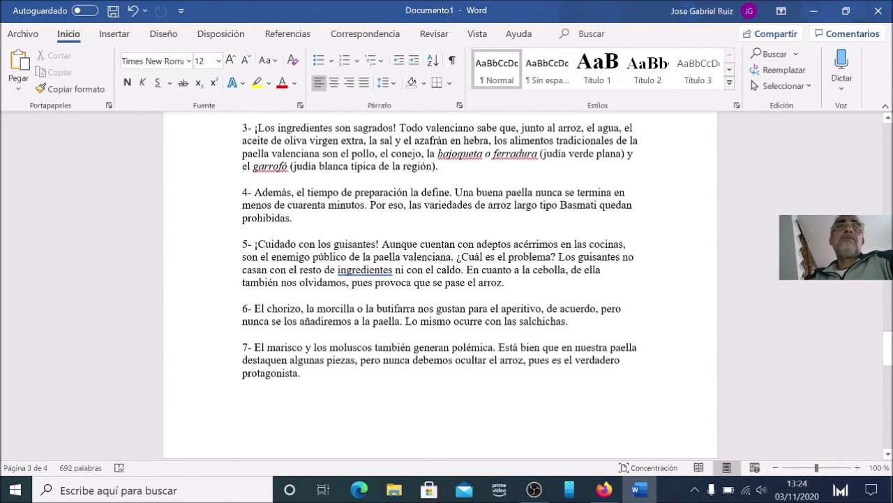
{"action": "key", "text": "ctrl+z"}
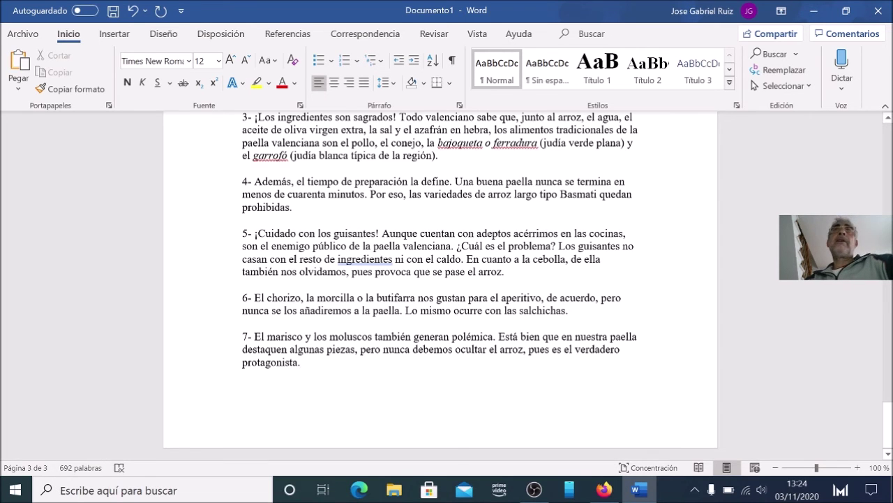
{"action": "key", "text": "ctrl+Home"}
{"action": "scroll", "coordinate": [439, 286], "scroll_direction": "down", "scroll_amount": 20}
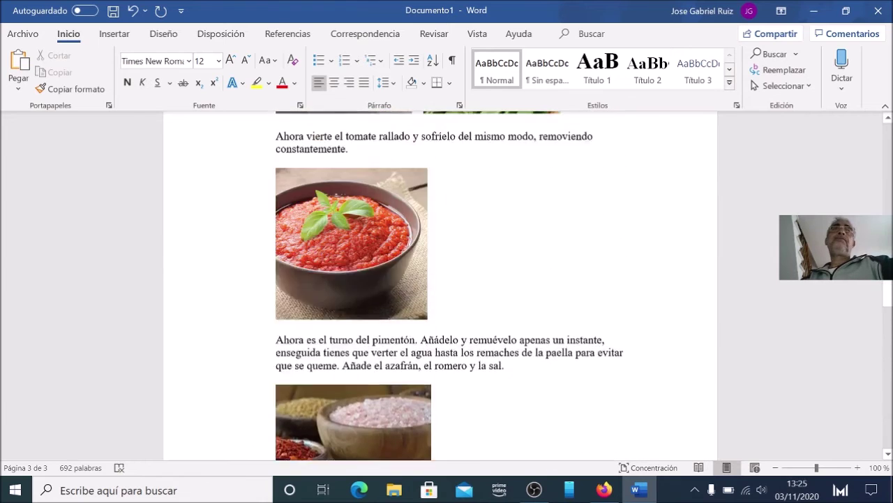
{"action": "scroll", "coordinate": [440, 286], "scroll_direction": "up", "scroll_amount": 10}
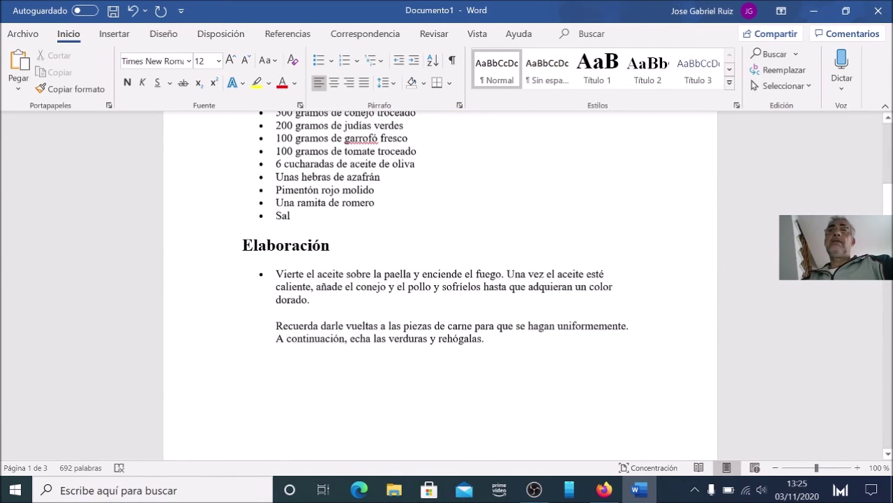
{"action": "scroll", "coordinate": [440, 287], "scroll_direction": "up", "scroll_amount": 10}
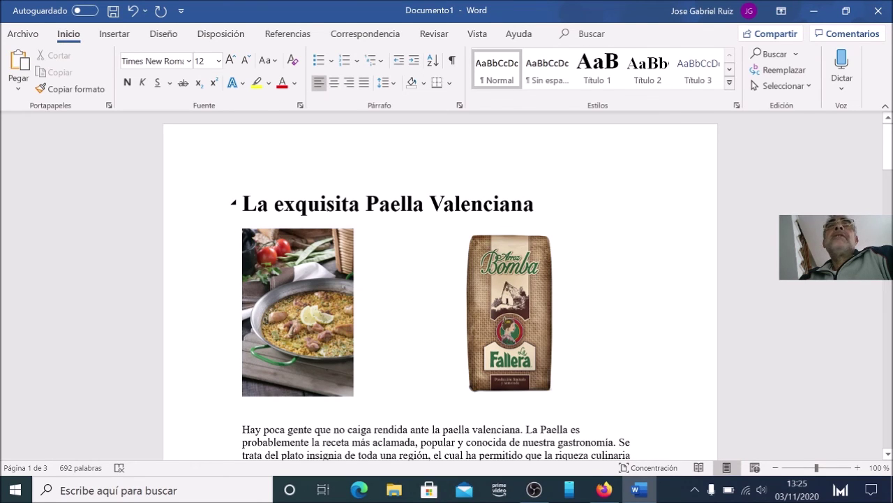
{"action": "mouse_move", "coordinate": [482, 302]}
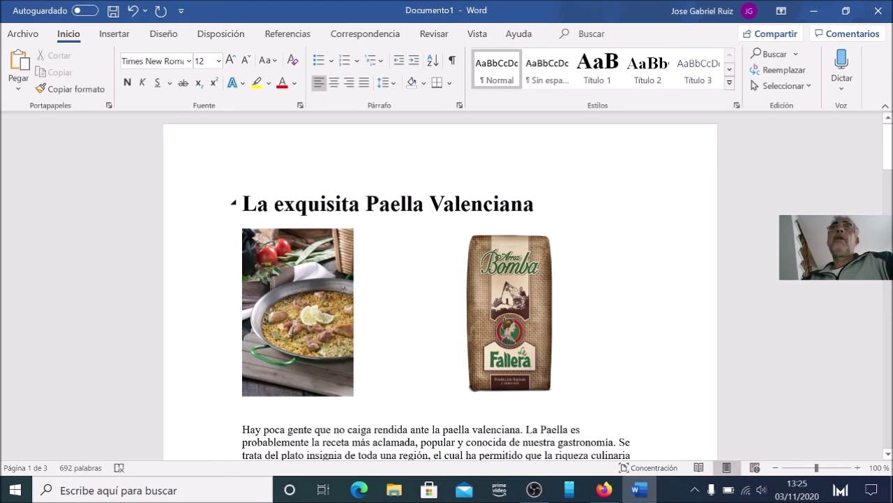
Start saving the document under a new name, choosing the folder D: > informatica curso 2020-2021 > recetas.
{"action": "left_click", "coordinate": [24, 33]}
{"action": "left_click", "coordinate": [56, 222]}
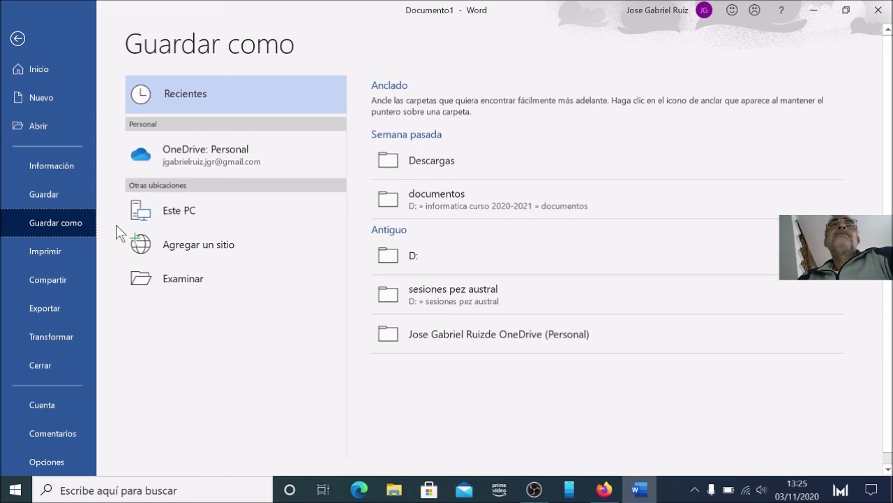
{"action": "left_click", "coordinate": [438, 255]}
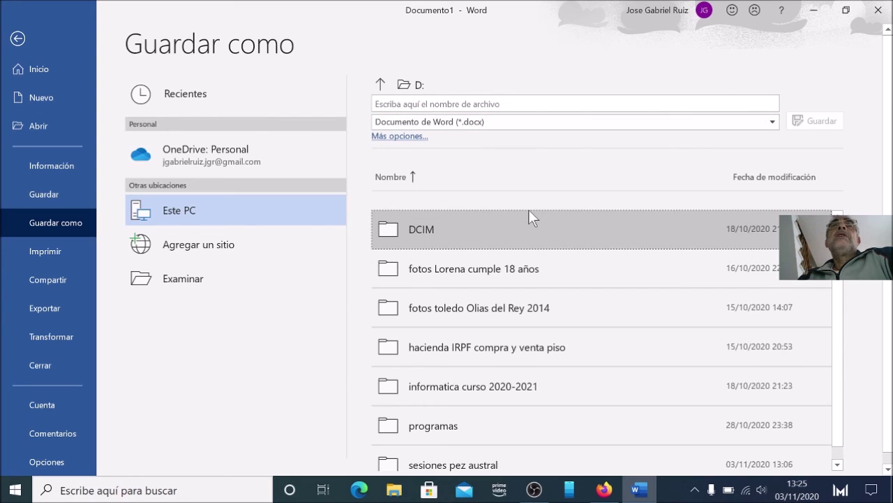
{"action": "left_click", "coordinate": [468, 397]}
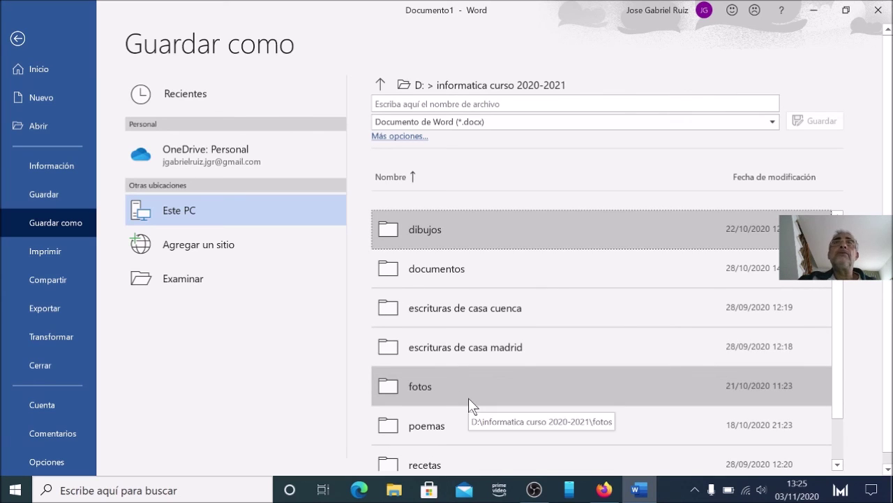
{"action": "scroll", "coordinate": [508, 338], "scroll_direction": "down", "scroll_amount": 2}
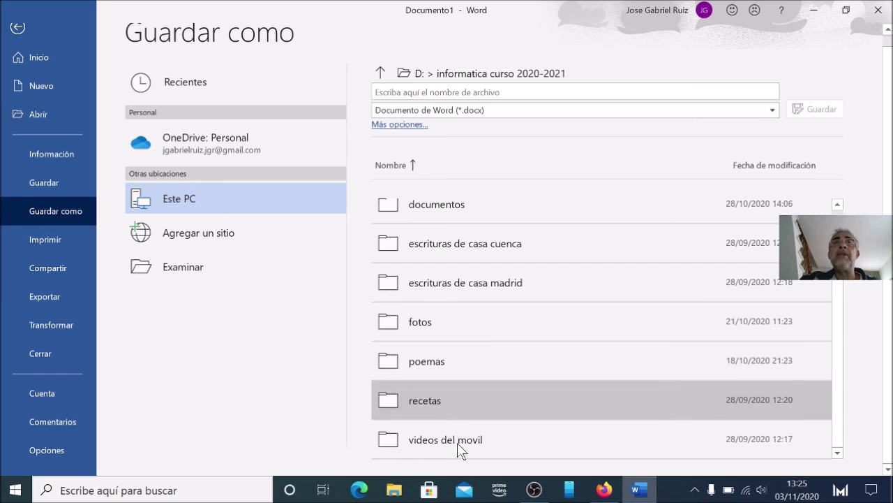
{"action": "left_click", "coordinate": [426, 412]}
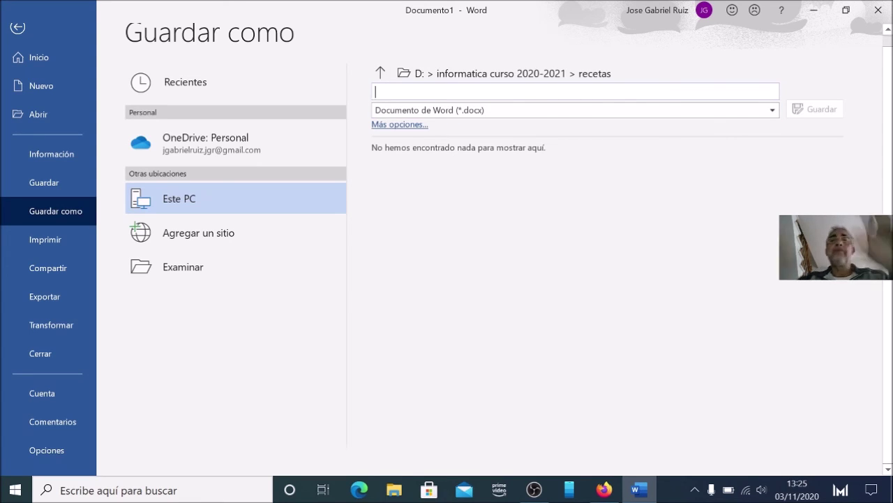
Save the Word document as "receta de paella valenciana" in the chosen folder, and close it.
{"action": "type", "text": "re"}
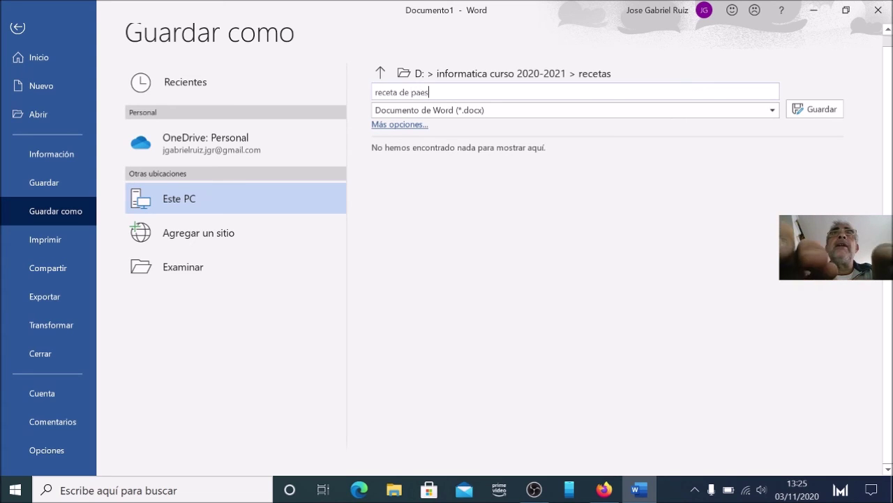
{"action": "type", "text": "ceta de pa"}
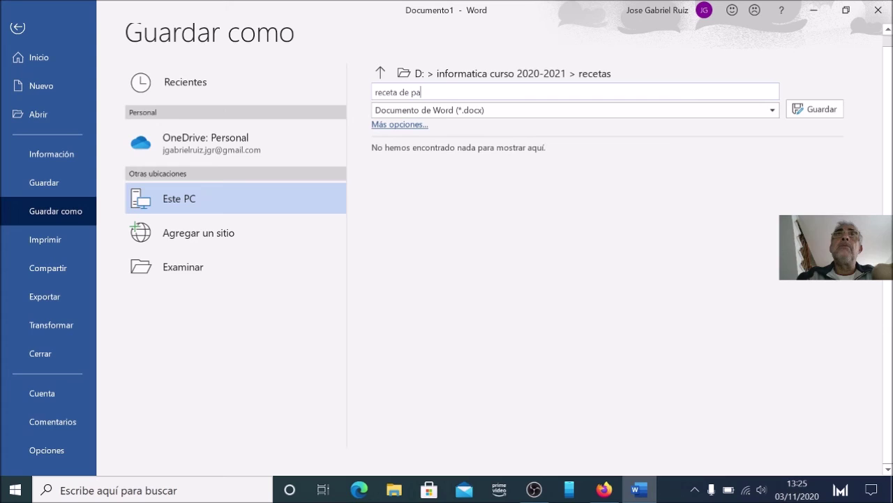
{"action": "type", "text": "ella va"}
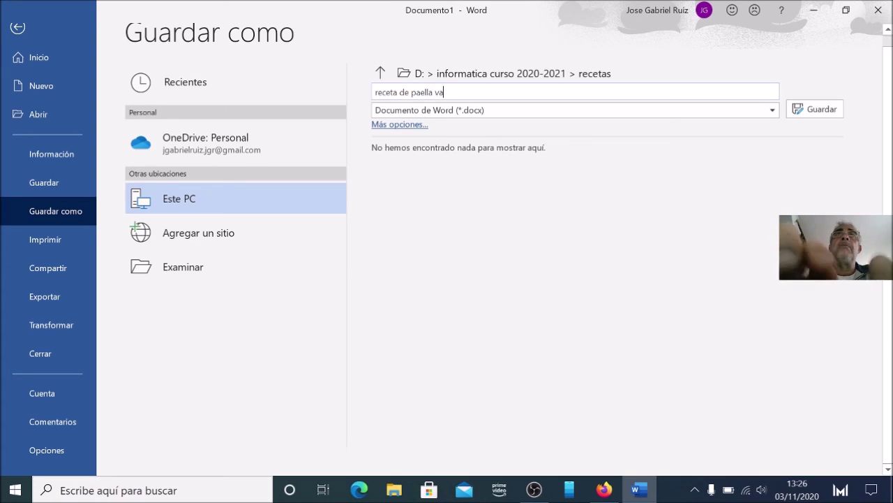
{"action": "type", "text": "lenciana"}
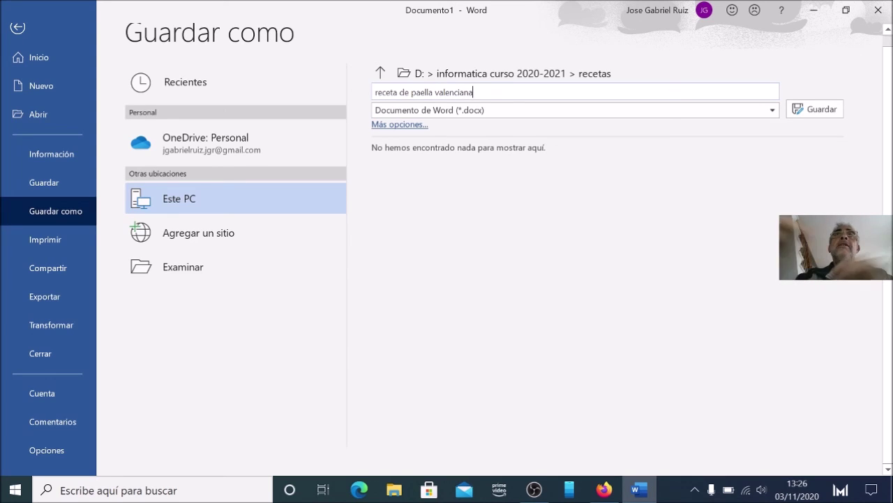
{"action": "left_click", "coordinate": [814, 107]}
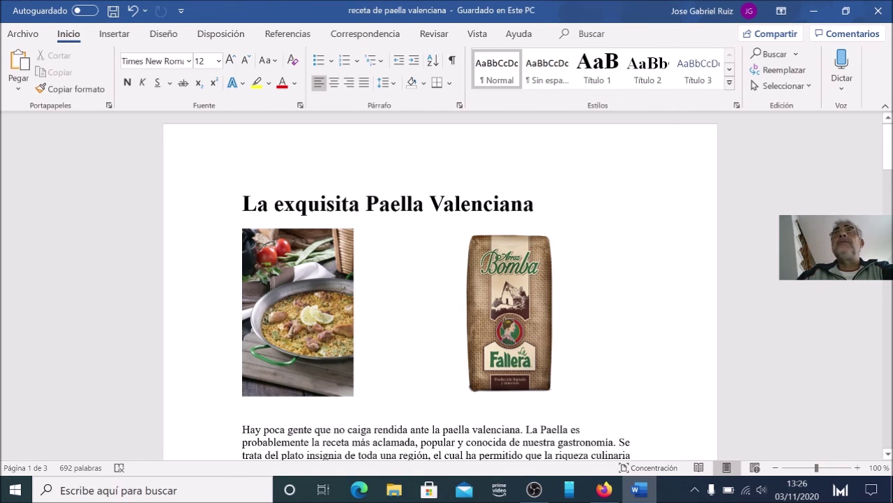
{"action": "left_click", "coordinate": [878, 14]}
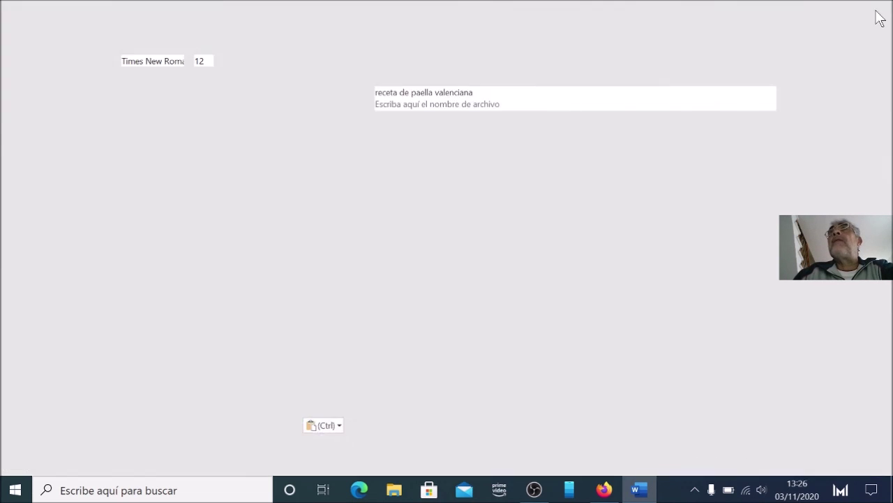
In File Explorer, go to D: > informatica curso 2020-2021 > recetas and open the document "receta de paella valenciana" in Word.
{"action": "left_click", "coordinate": [395, 491]}
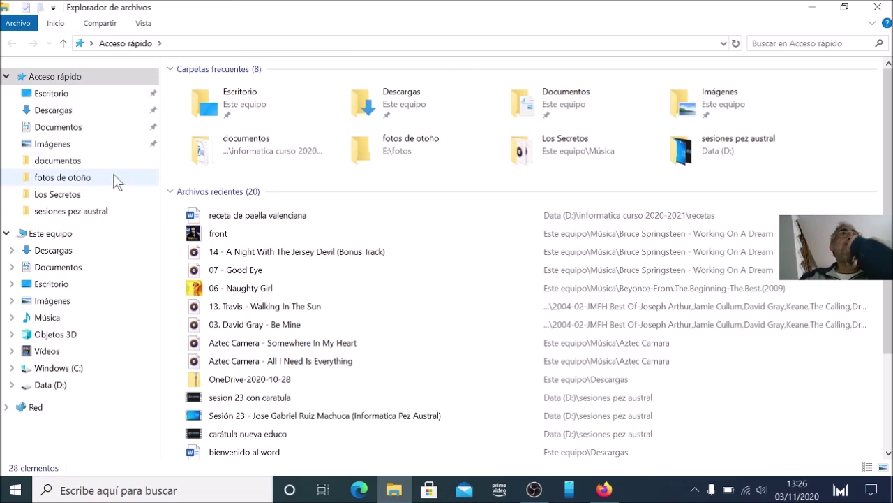
{"action": "left_click", "coordinate": [43, 386]}
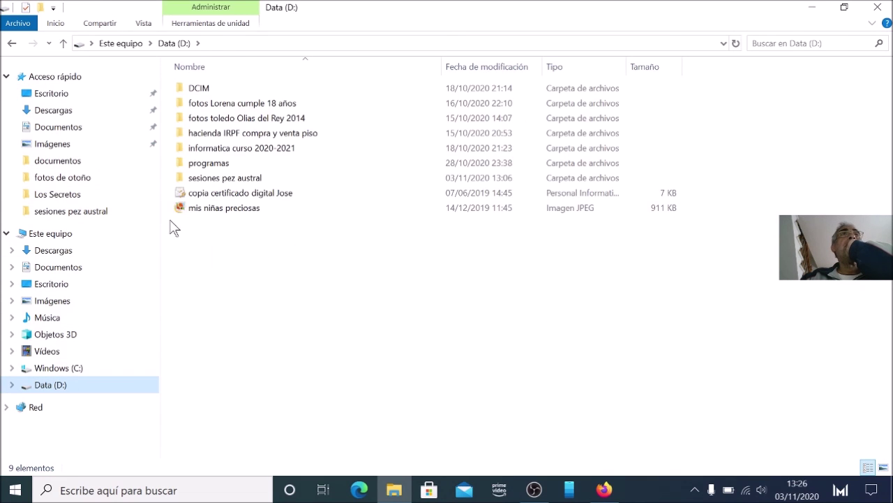
{"action": "double_click", "coordinate": [219, 150]}
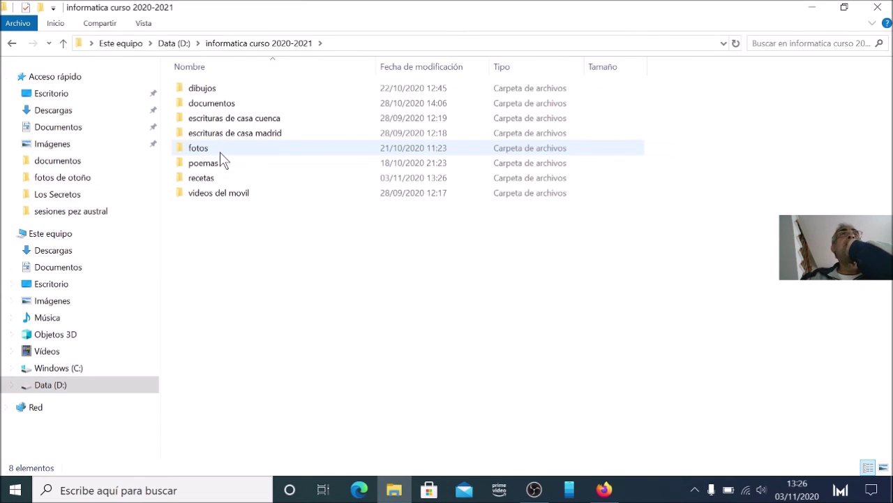
{"action": "double_click", "coordinate": [216, 177]}
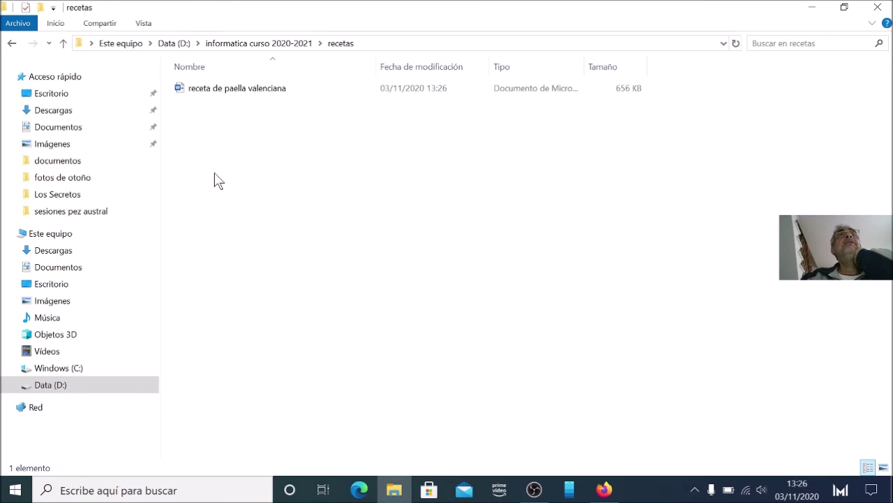
{"action": "double_click", "coordinate": [256, 91]}
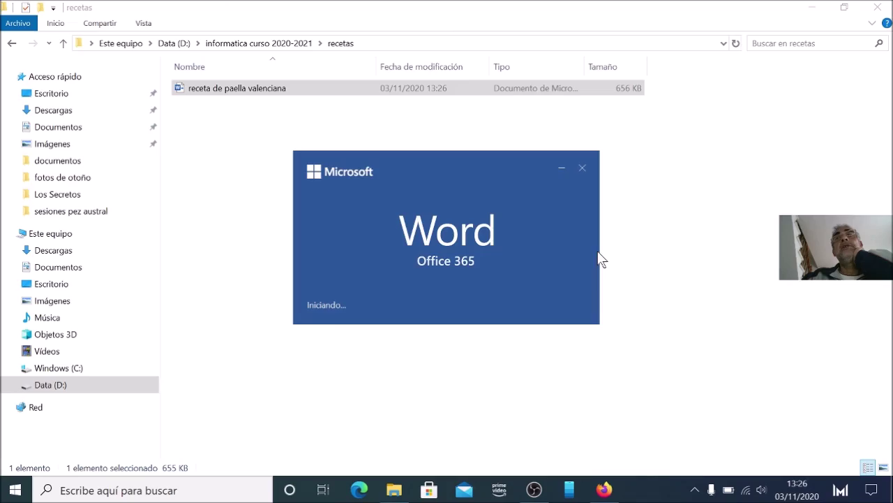
Review the reopened recipe from the ingredients to the final tips and back to the photos, and close the document and its folder window.
{"action": "scroll", "coordinate": [621, 236], "scroll_direction": "down", "scroll_amount": 20}
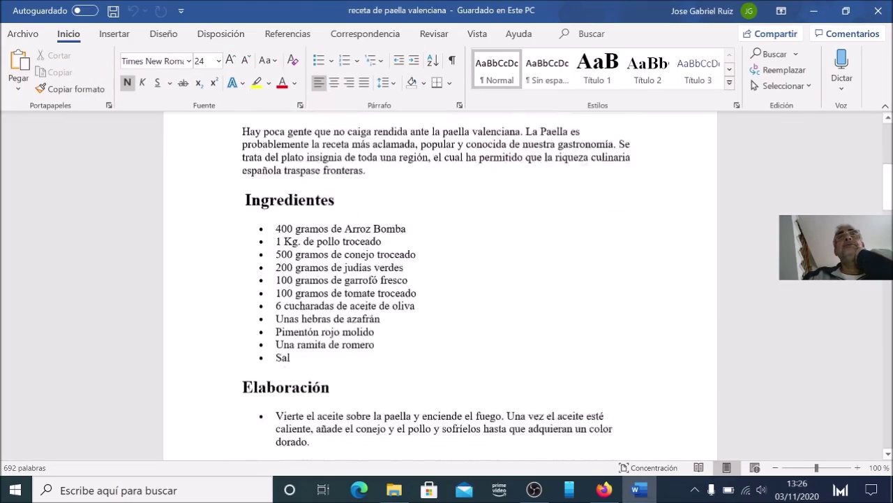
{"action": "scroll", "coordinate": [621, 236], "scroll_direction": "down", "scroll_amount": 19}
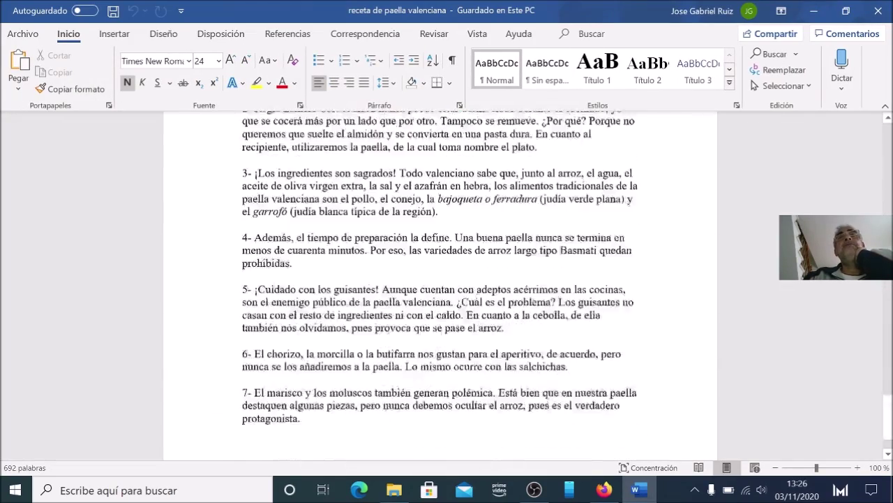
{"action": "scroll", "coordinate": [621, 236], "scroll_direction": "up", "scroll_amount": 12}
{"action": "scroll", "coordinate": [406, 297], "scroll_direction": "up", "scroll_amount": 15}
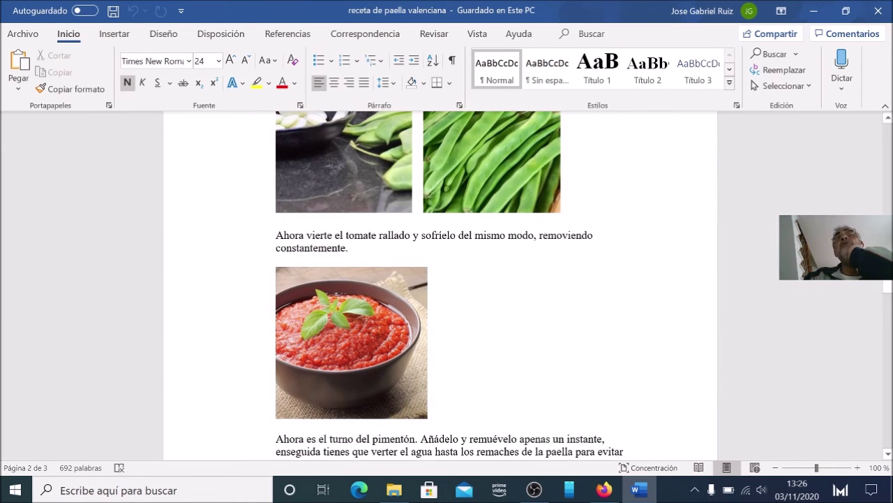
{"action": "scroll", "coordinate": [668, 203], "scroll_direction": "up", "scroll_amount": 5}
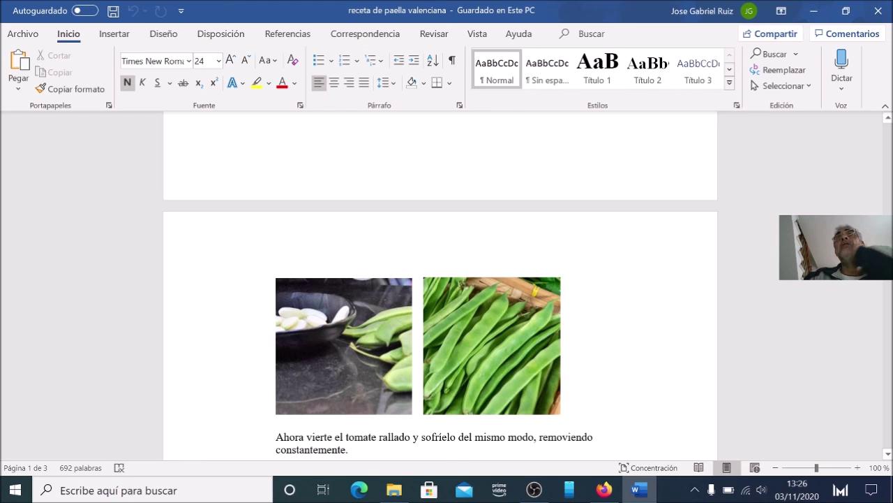
{"action": "left_click", "coordinate": [877, 15]}
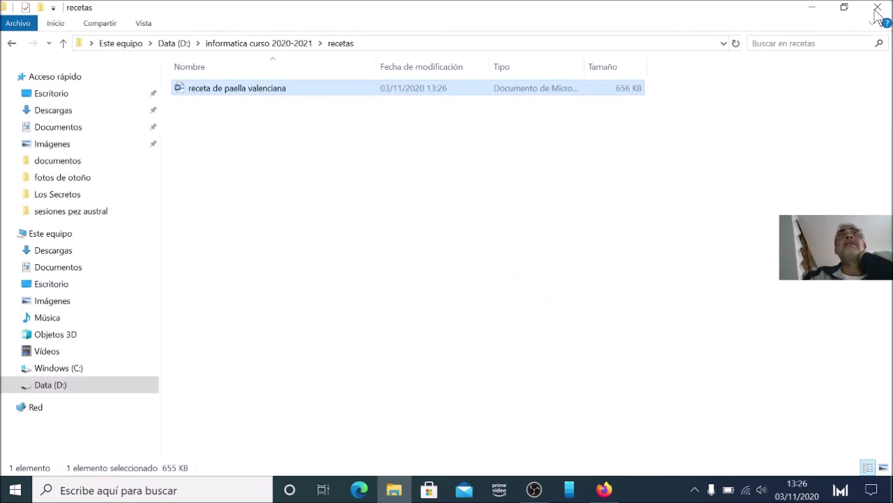
{"action": "left_click", "coordinate": [877, 9]}
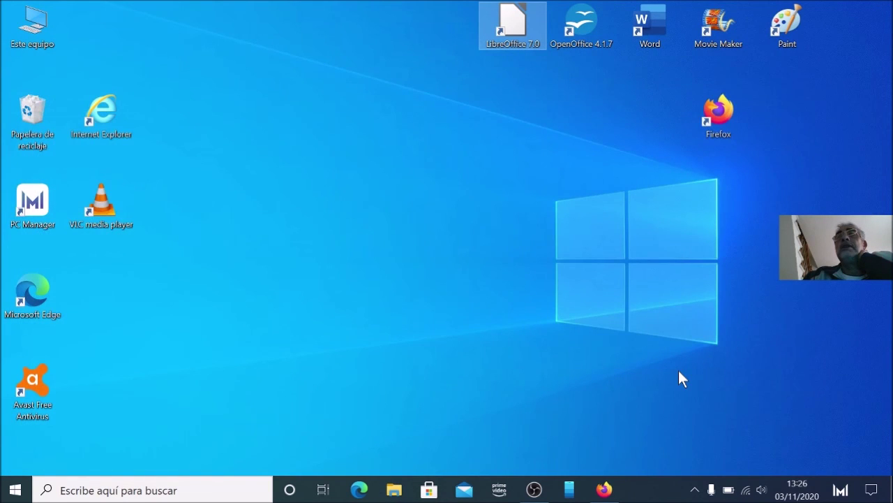